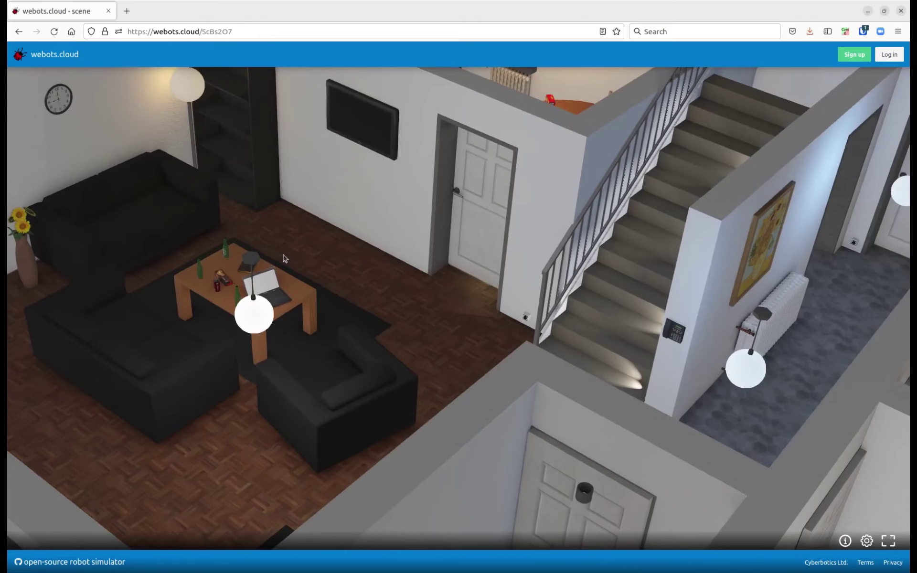
Return to the webots.cloud home page and look through the lists of published scenes and animations
left_click_drag(200, 31, 242, 36)
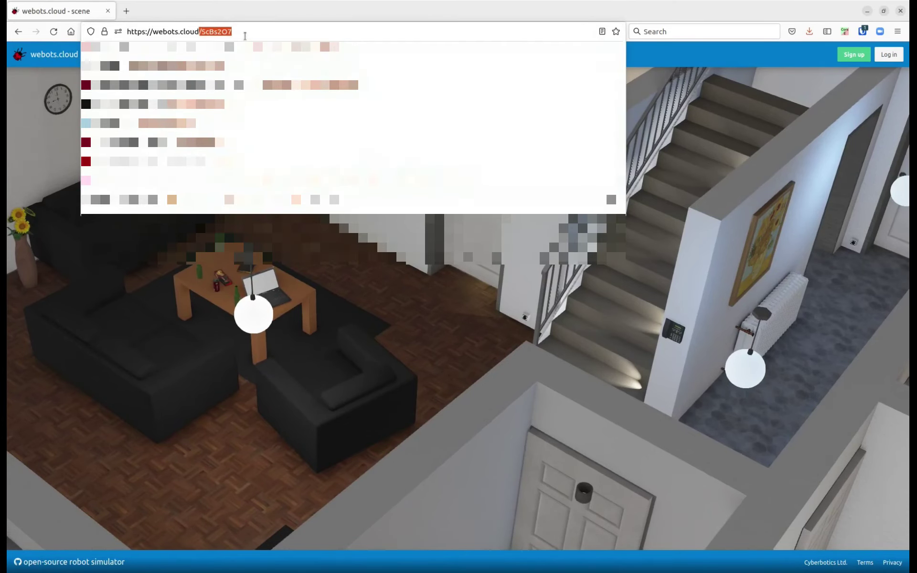
key("BackSpace")
key("Return")
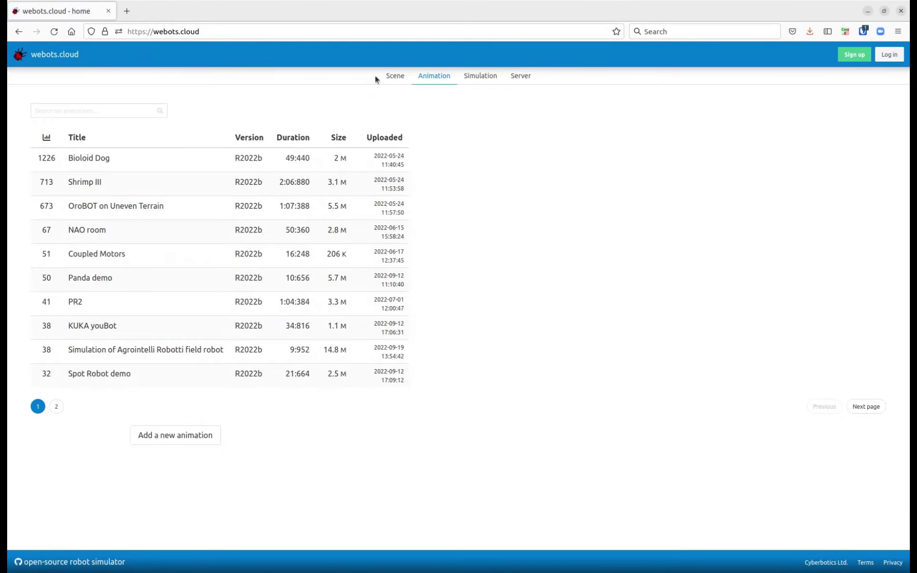
left_click(388, 78)
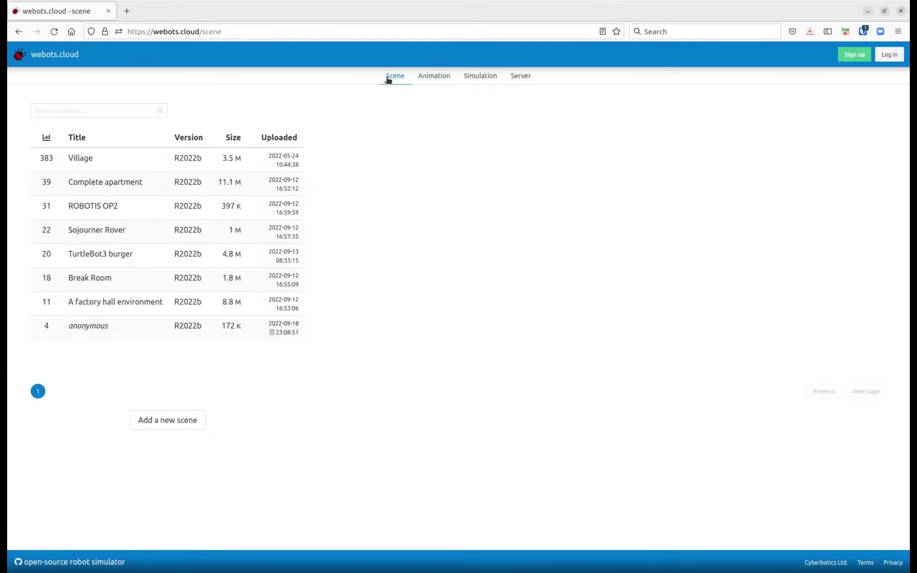
left_click(436, 81)
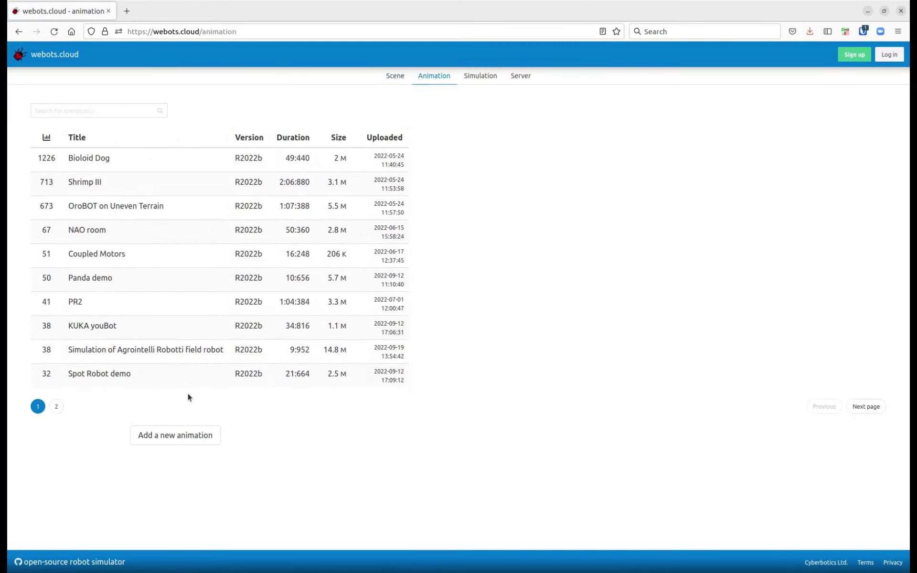
Open the Panda demo animation and play it with a closer view of the robot arm, pausing partway through
left_click(103, 281)
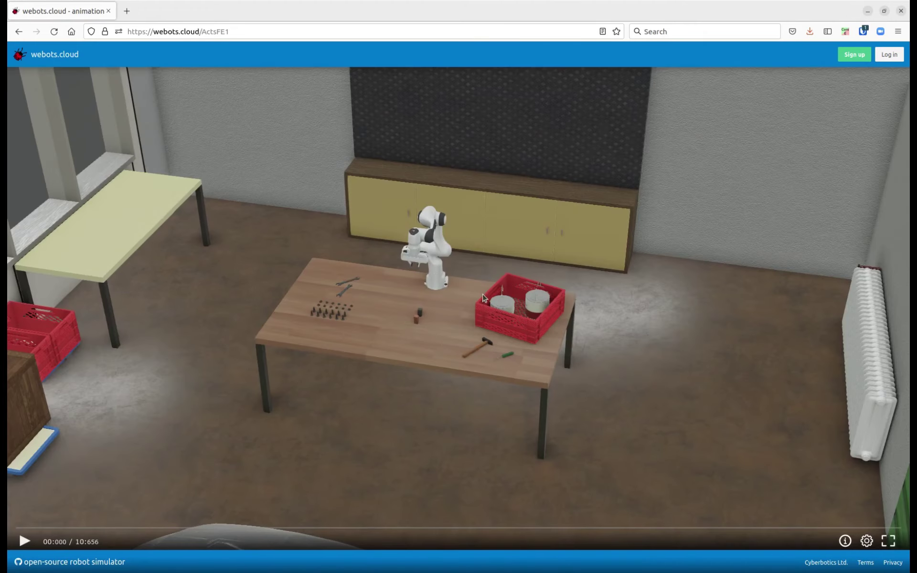
left_click_drag(495, 338, 513, 336)
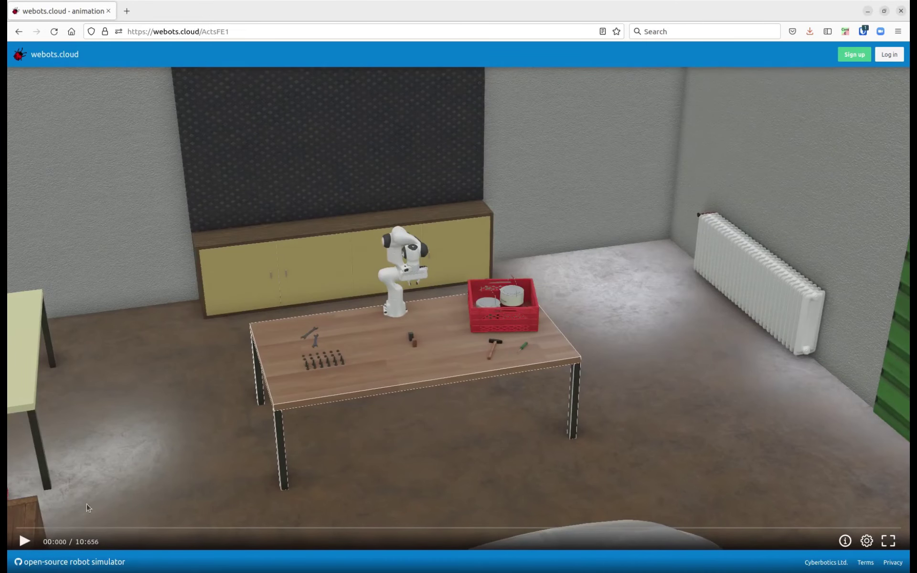
left_click(25, 542)
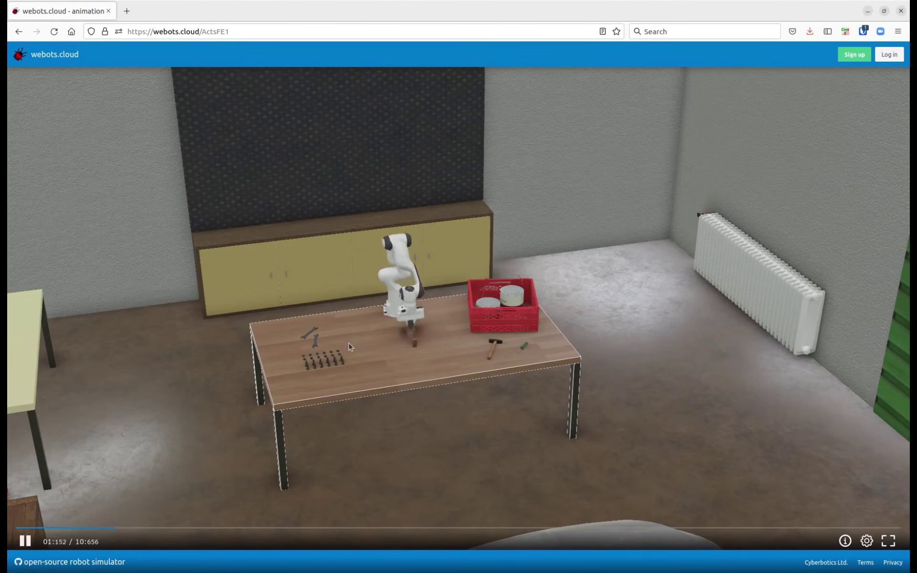
scroll(356, 347, "up", 3)
left_click_drag(358, 349, 387, 339)
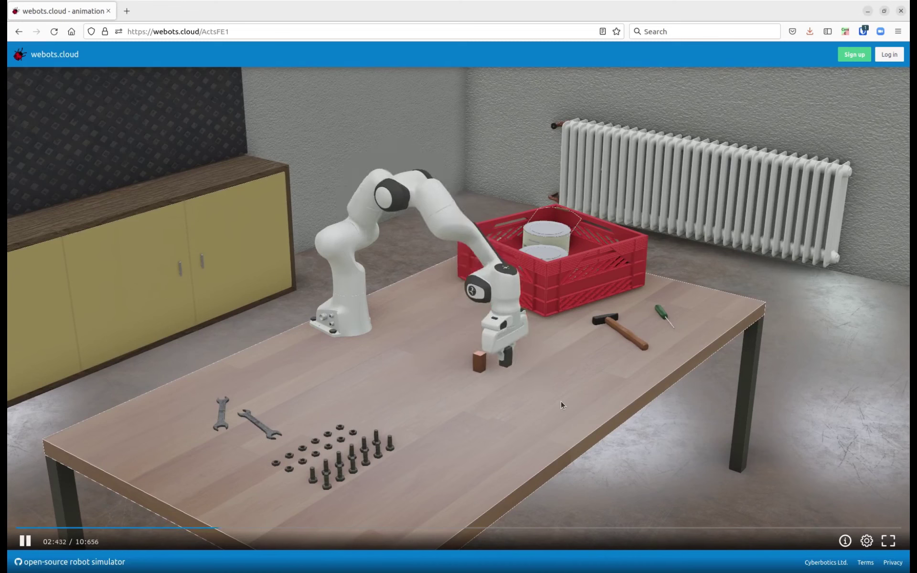
left_click(25, 541)
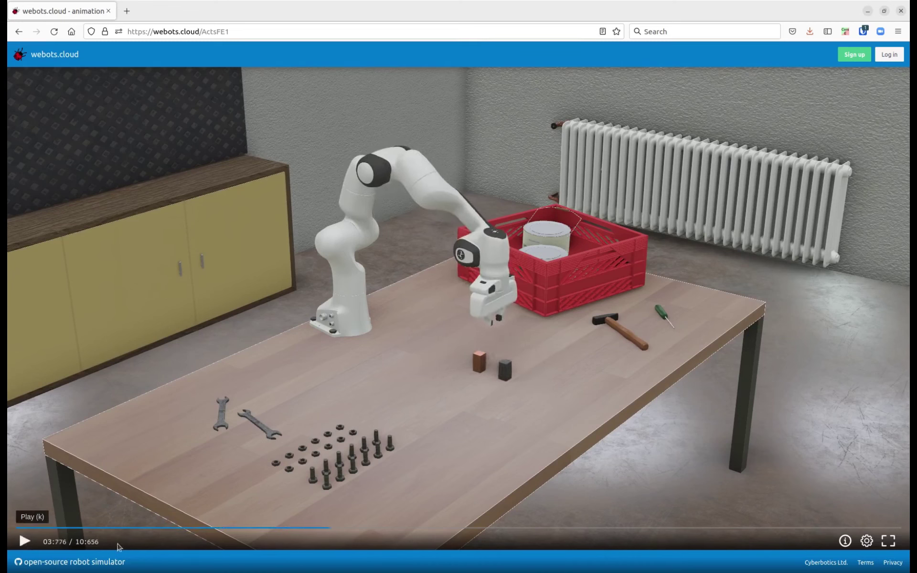
Jump the Panda animation to 09:376, return to 00:672, and replay it from there before pausing again
left_click(795, 527)
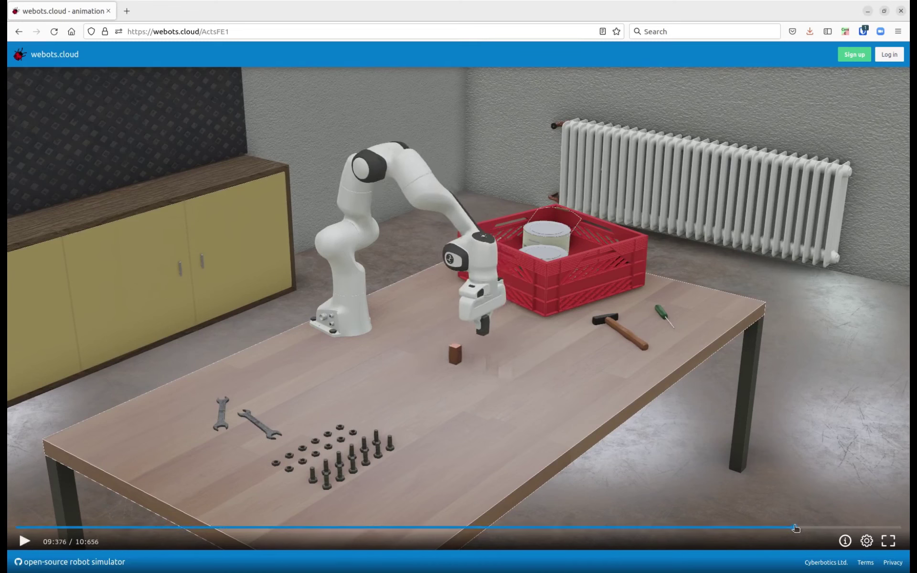
left_click(129, 528)
left_click(77, 528)
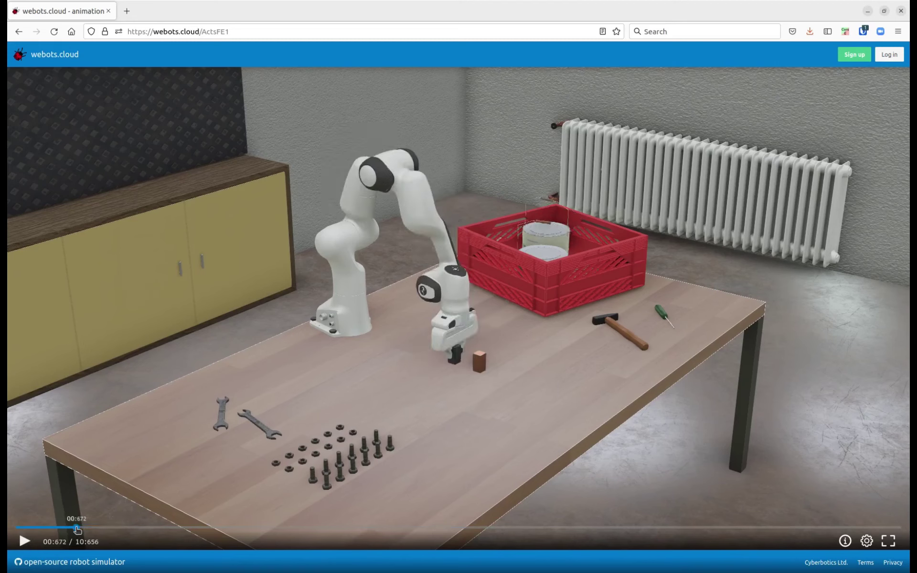
left_click(24, 541)
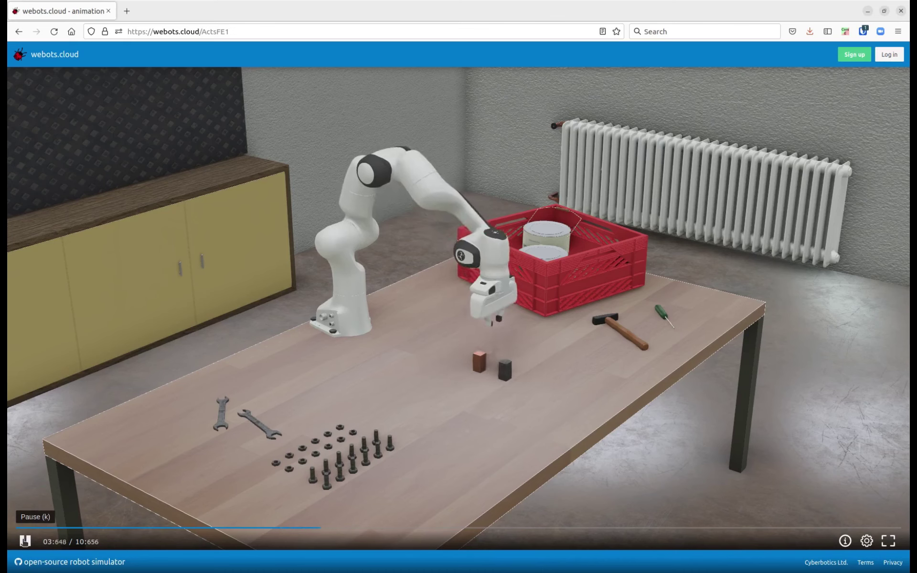
left_click(24, 540)
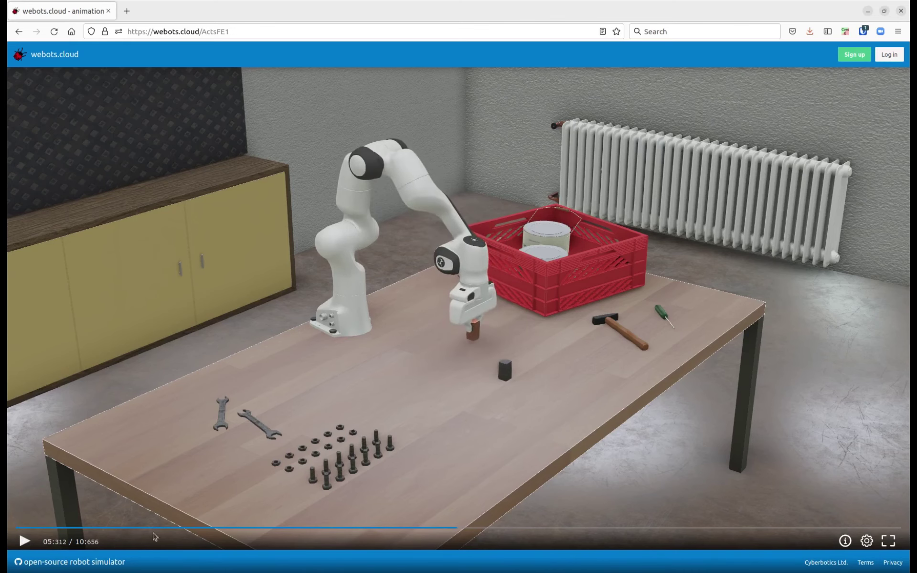
Go back to the webots.cloud home page and open the OroBOT on Uneven Terrain simulation from the simulation list
left_click_drag(202, 32, 213, 33)
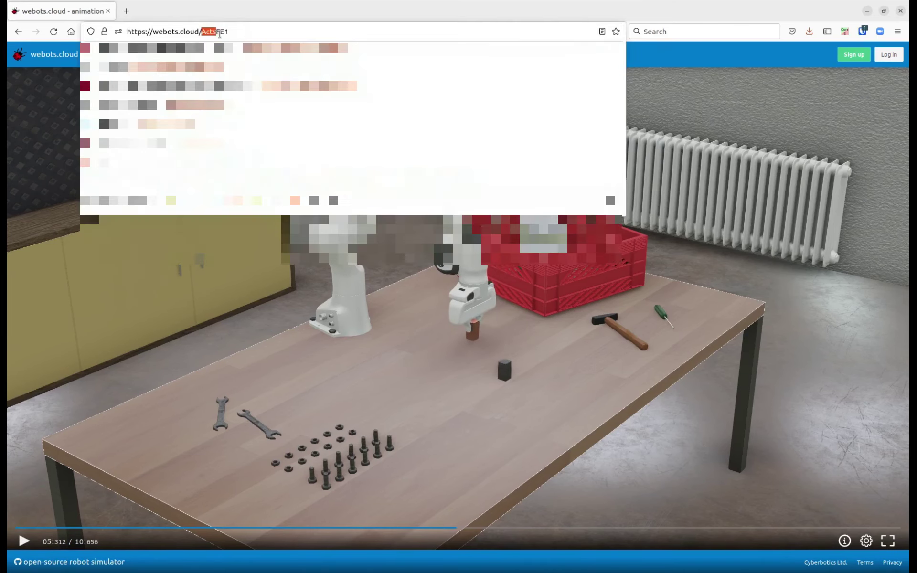
key("BackSpace")
key("Return")
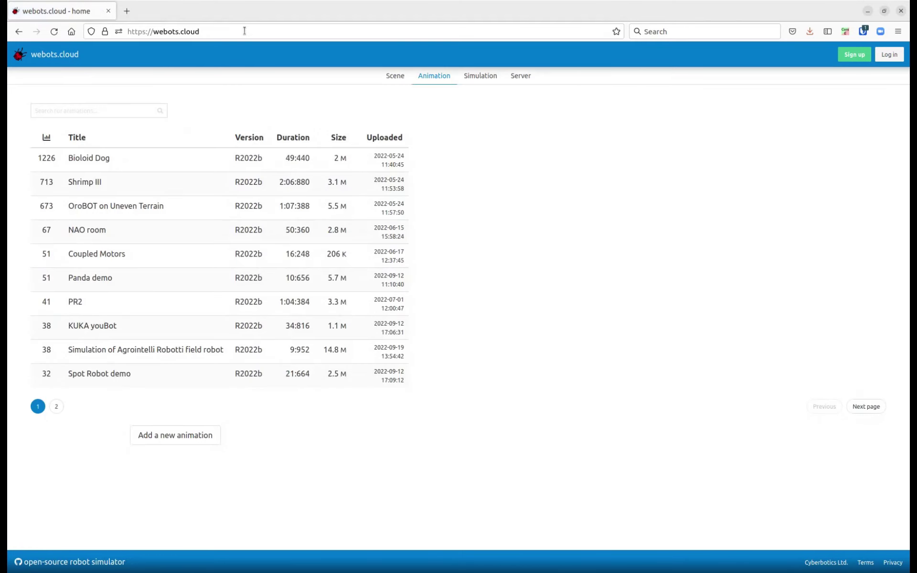
left_click(483, 80)
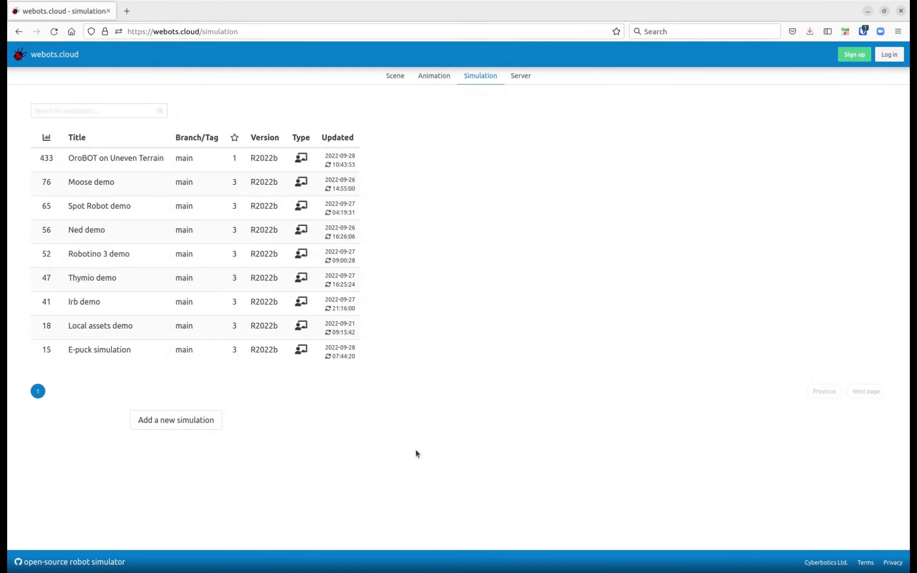
left_click(122, 159)
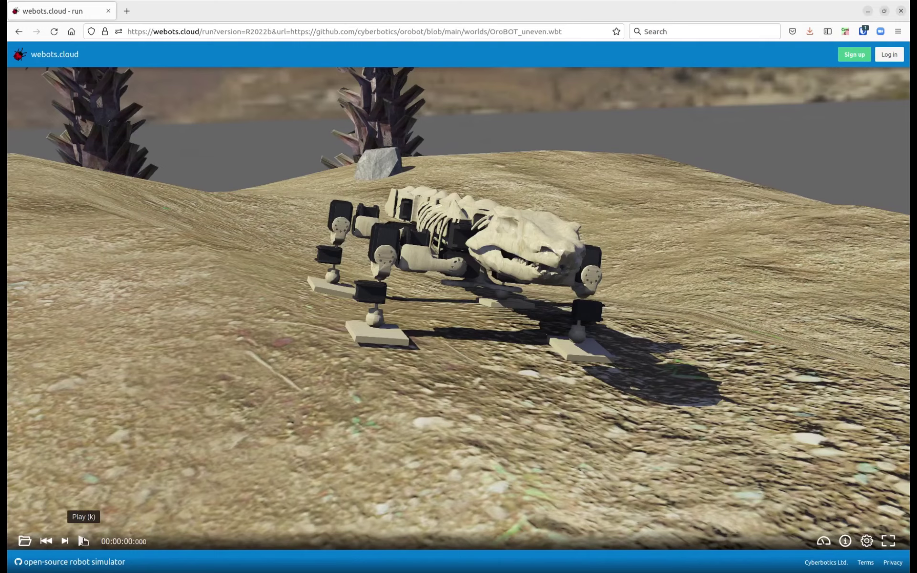
Start the OroBOT simulation, select the robot to view it from another side, and read the simulation information
left_click(82, 541)
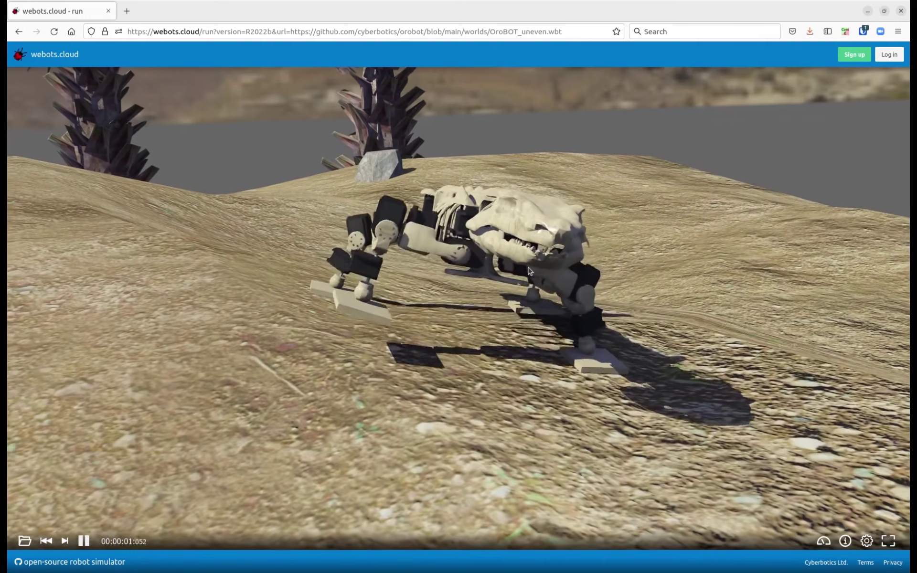
left_click(528, 267)
scroll(527, 272, "down", 3)
left_click_drag(525, 291, 571, 300)
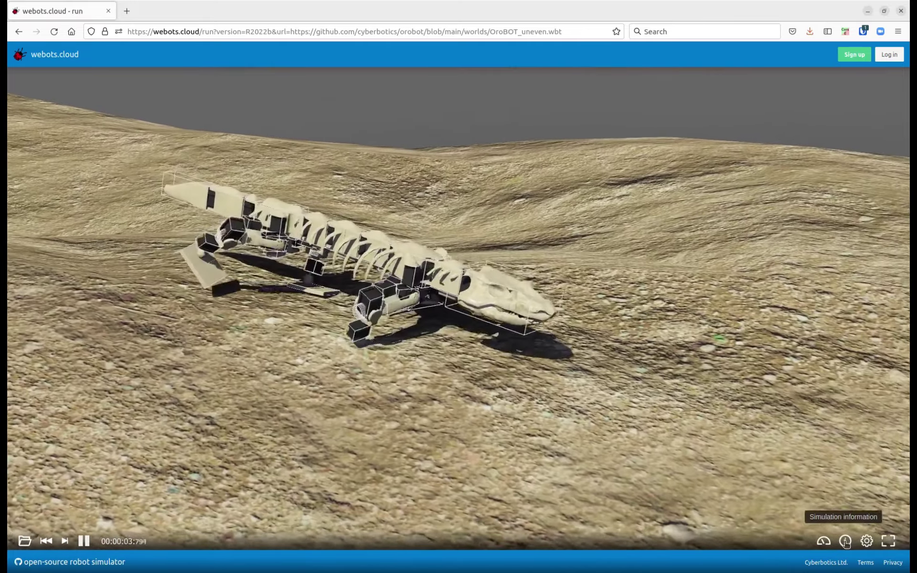
left_click(845, 541)
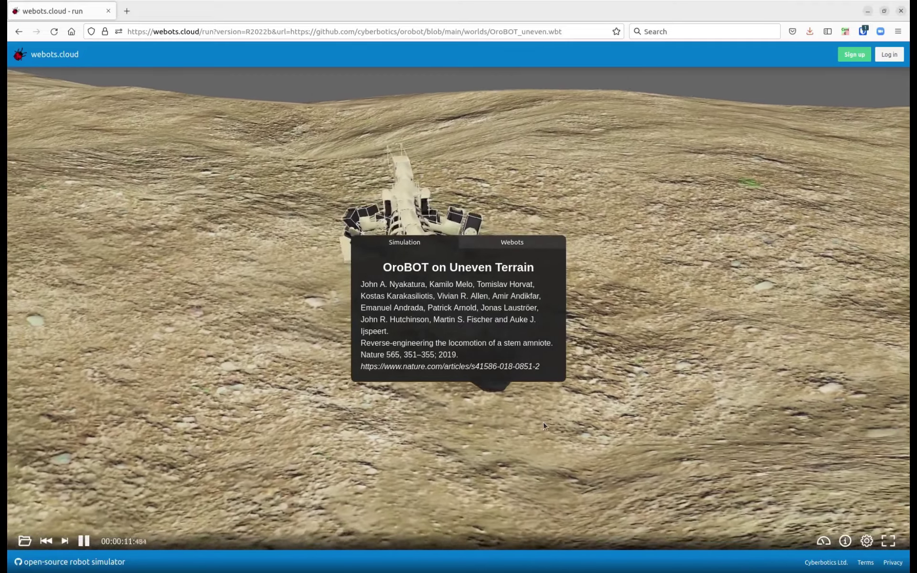
left_click(546, 422)
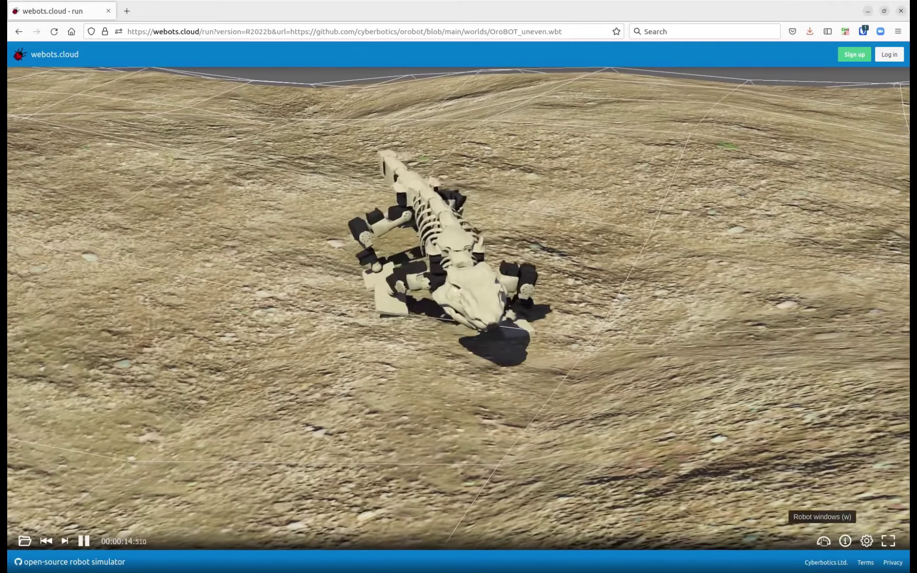
Show the OroBot robot window, enlarge it to fit all parameters, and set Walk Frequency to 0.91
left_click(823, 542)
left_click(799, 514)
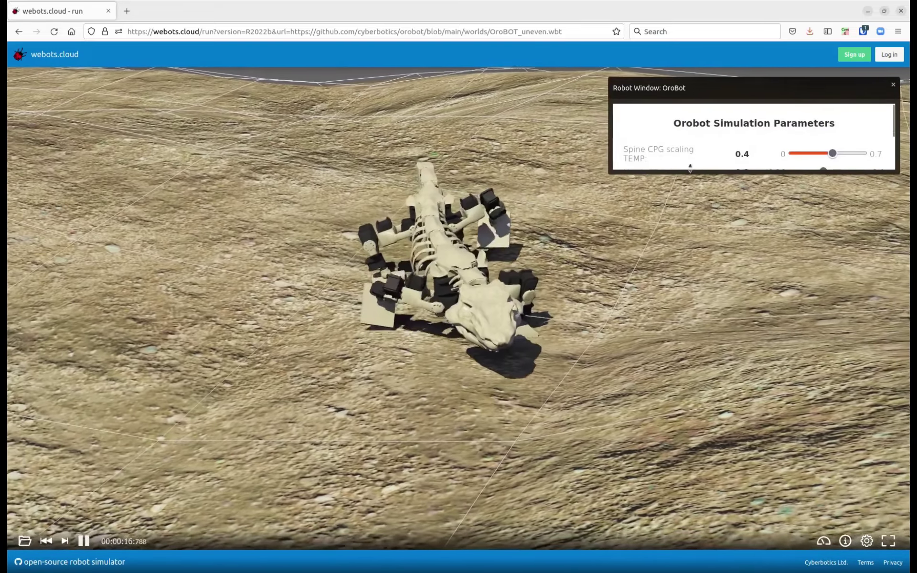
left_click_drag(690, 168, 717, 278)
left_click_drag(816, 203, 854, 206)
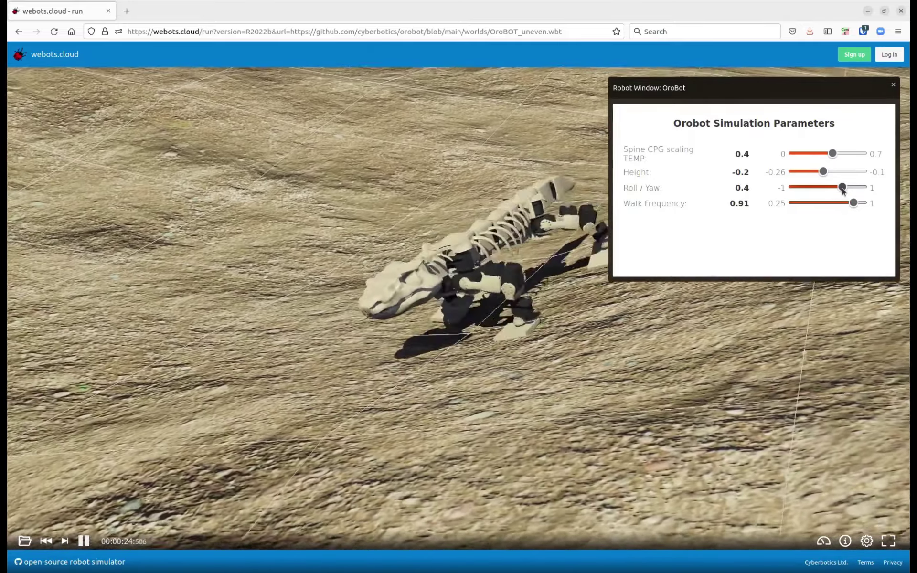
Set OroBot's Roll / Yaw to -0.67, then raise its Height parameter to -0.13 and lower it again
left_click_drag(843, 188, 804, 188)
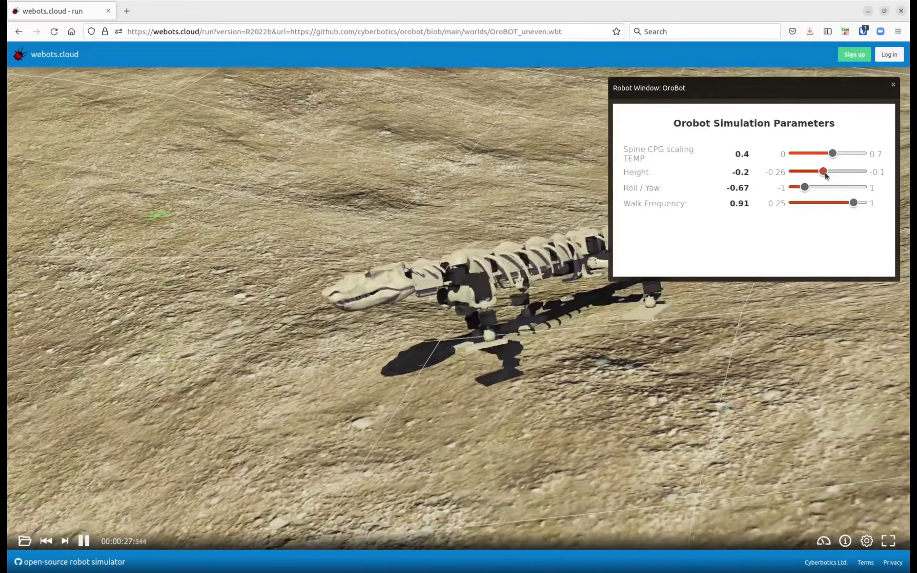
left_click_drag(825, 173, 850, 172)
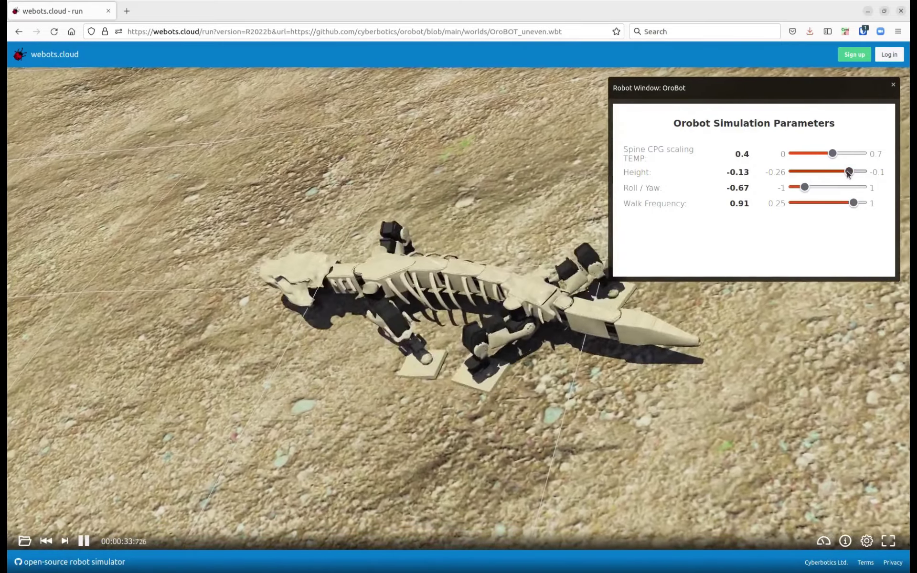
left_click_drag(849, 172, 804, 172)
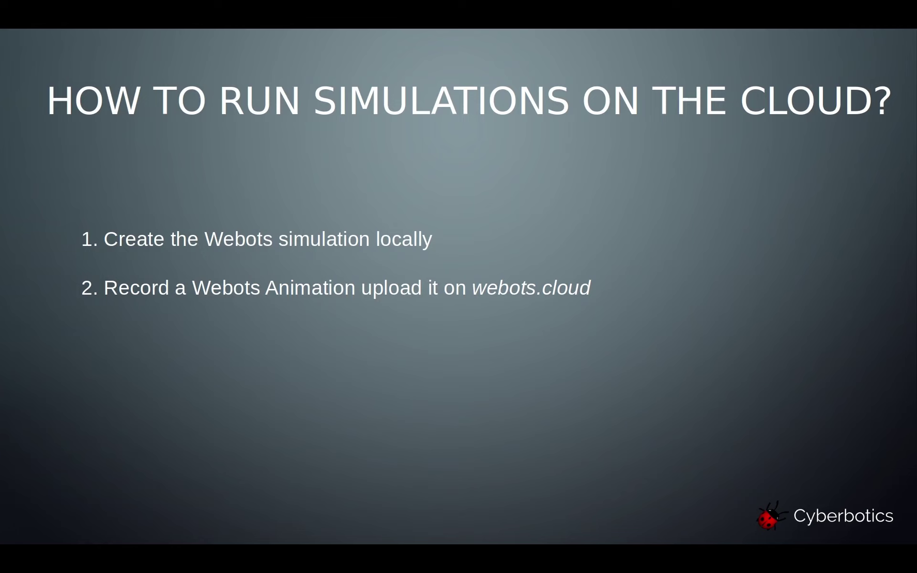
key("Right")
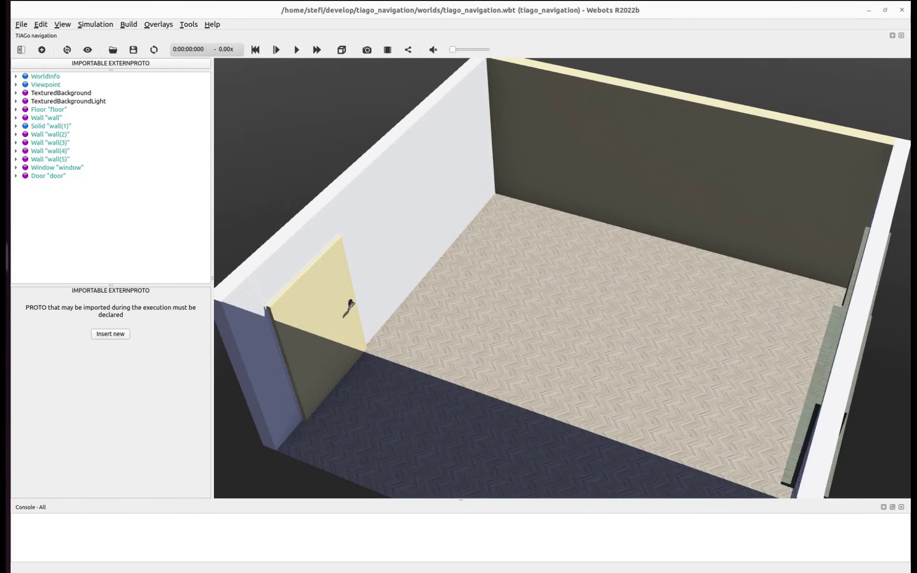
In Webots, find "Bed" among the available nodes and add a HospitalBed after the door in the tiago_navigation world
left_click_drag(428, 404, 473, 324)
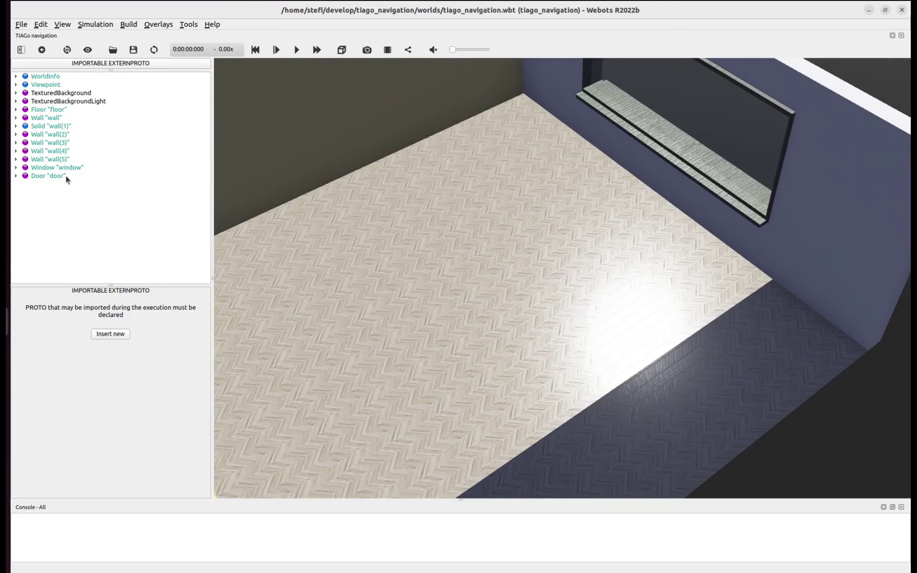
left_click(48, 175)
left_click(42, 50)
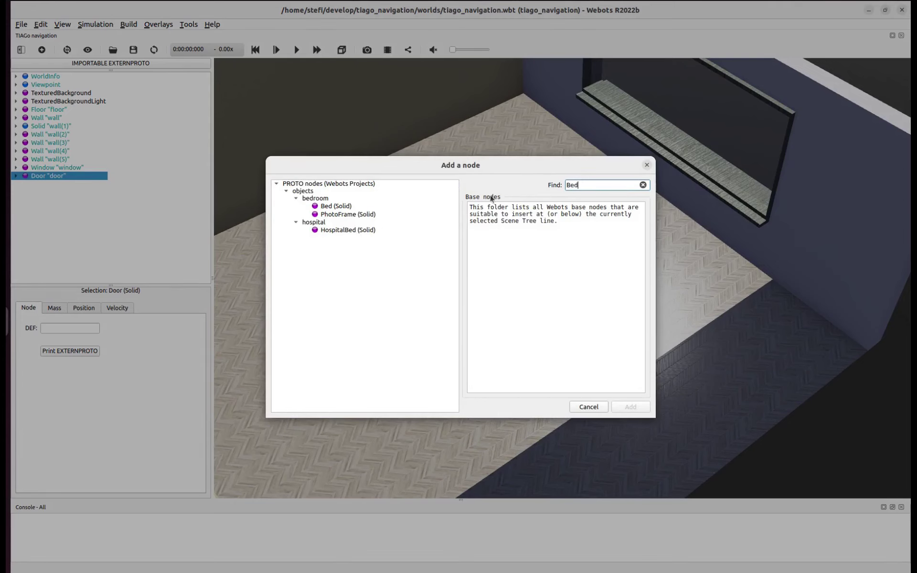
left_click(357, 209)
left_click(357, 214)
left_click(360, 230)
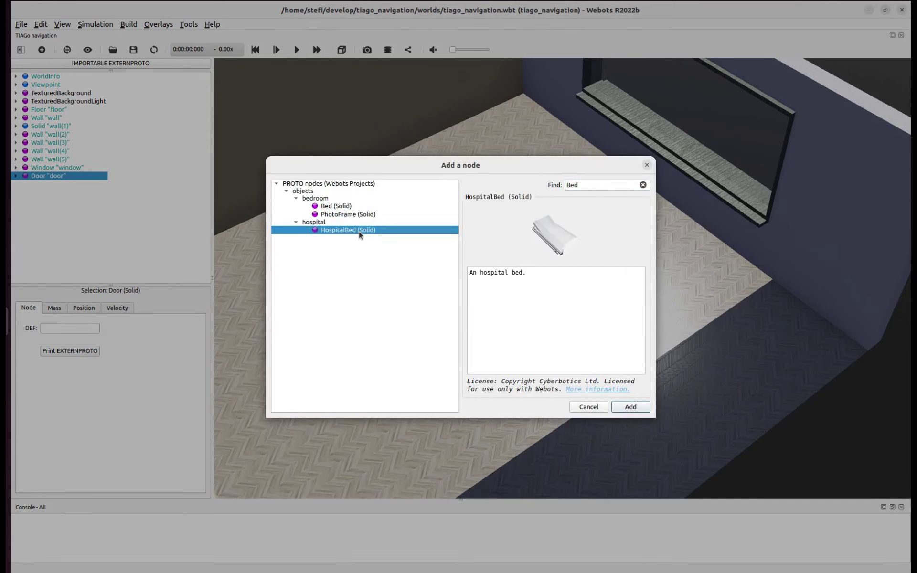
left_click(630, 408)
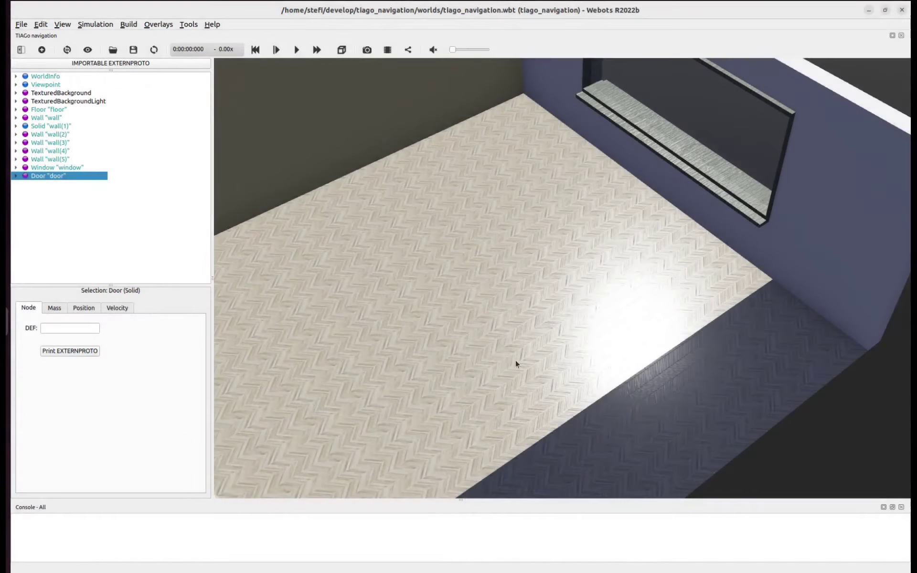
Examine the new hospital bed up close from several angles
left_click_drag(462, 289, 486, 326)
scroll(528, 331, "up", 10)
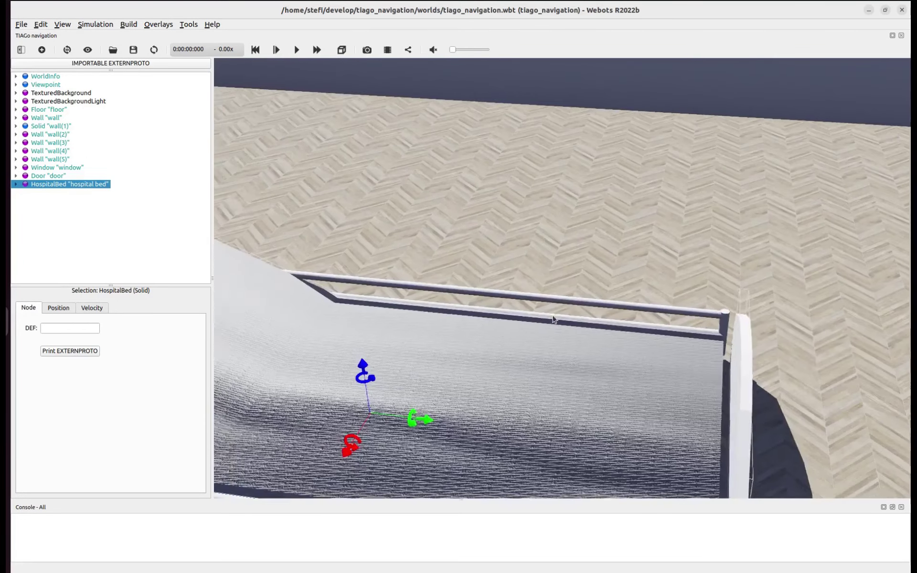
right_click_drag(553, 320, 646, 235)
left_click_drag(472, 268, 485, 186)
left_click_drag(520, 269, 466, 231)
scroll(467, 244, "down", 5)
left_click_drag(508, 297, 436, 335)
scroll(668, 307, "down", 5)
Move the hospital bed across the floor towards the dark back wall, on the window side of the room
right_click_drag(668, 307, 395, 315)
scroll(394, 310, "down", 4)
right_click_drag(448, 300, 393, 392)
left_click_drag(528, 326, 578, 227, "shift")
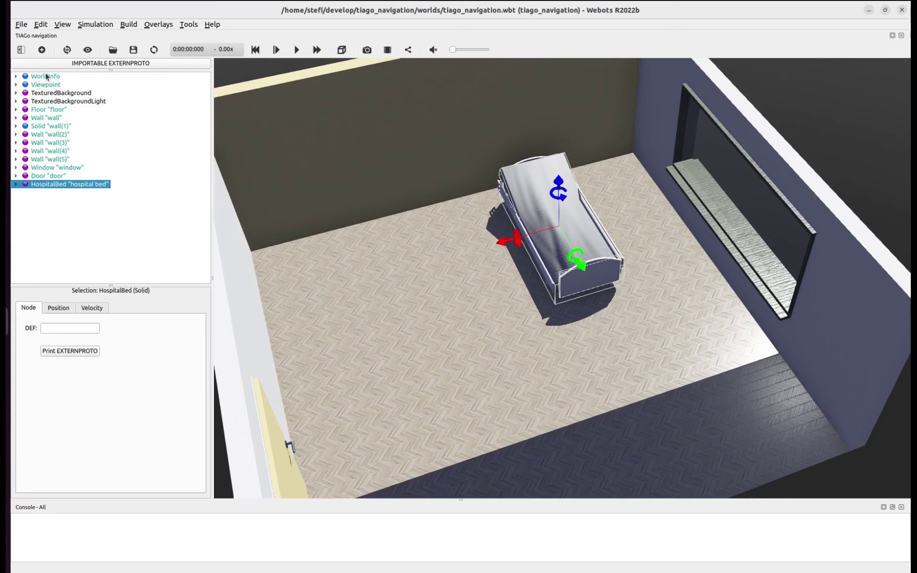
Find "hosp" among the available nodes, add a DripStand and place it between the hospital bed and the window near the dark wall
left_click(42, 50)
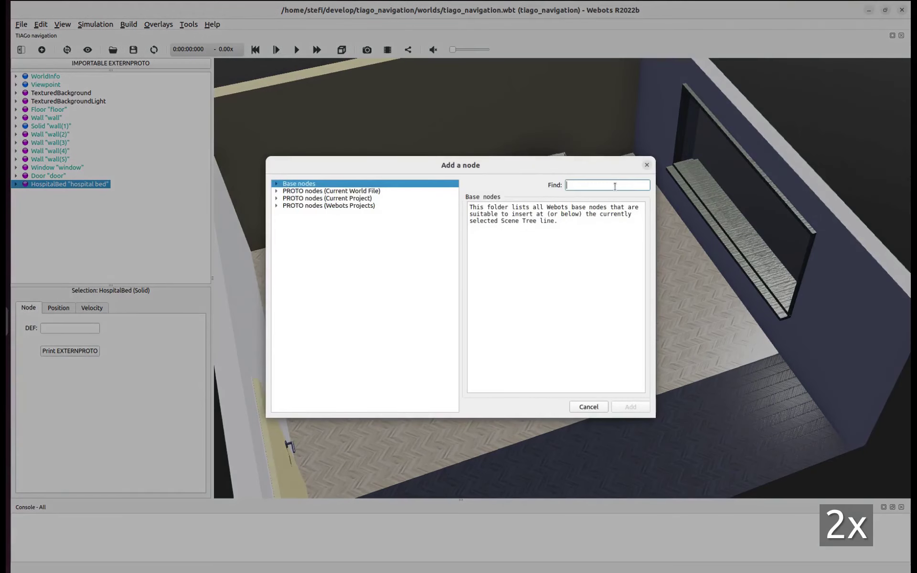
type("hosp")
left_click(340, 221)
left_click(341, 231)
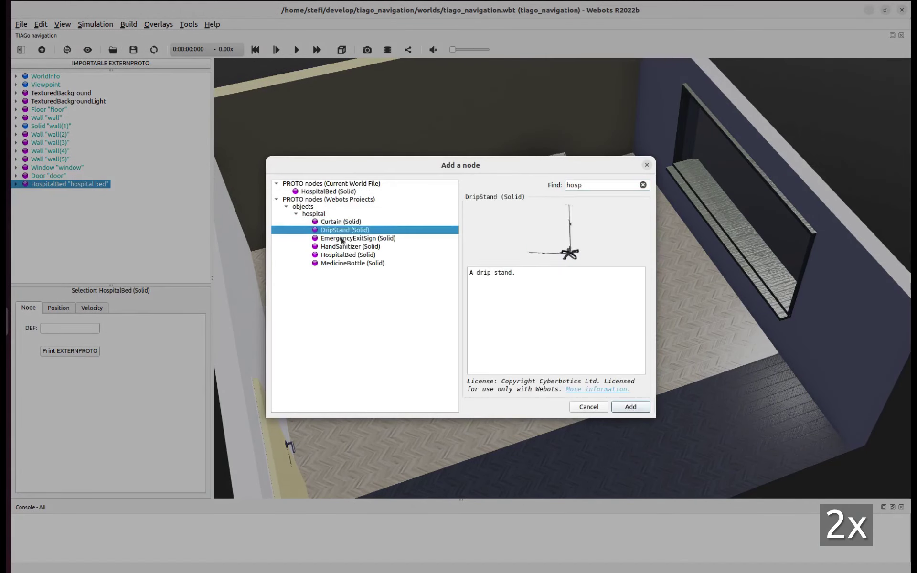
left_click(631, 407)
left_click_drag(512, 330, 610, 174, "shift")
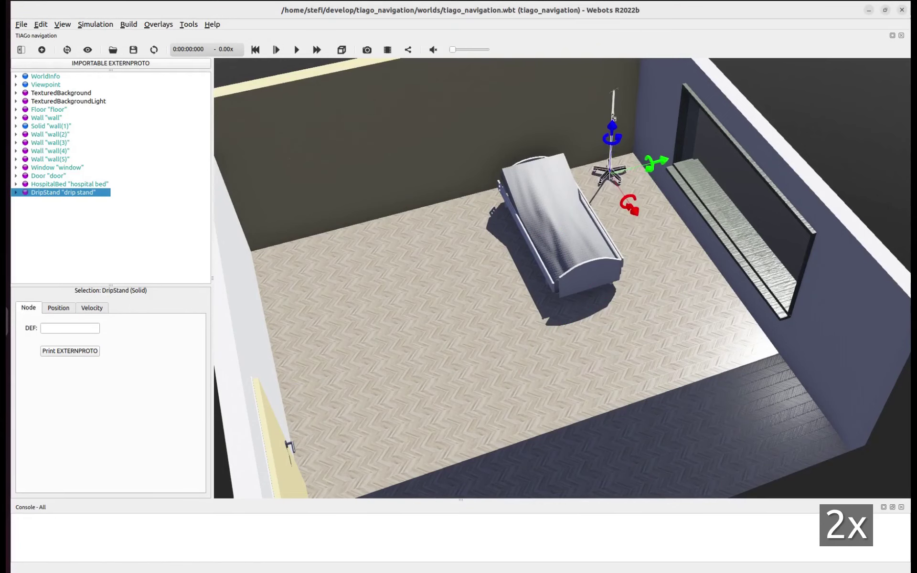
Find "Tabl" among the available nodes, add a Table and place it near the white wall beyond the foot of the bed
left_click(42, 50)
left_click(604, 185)
type("Tabl")
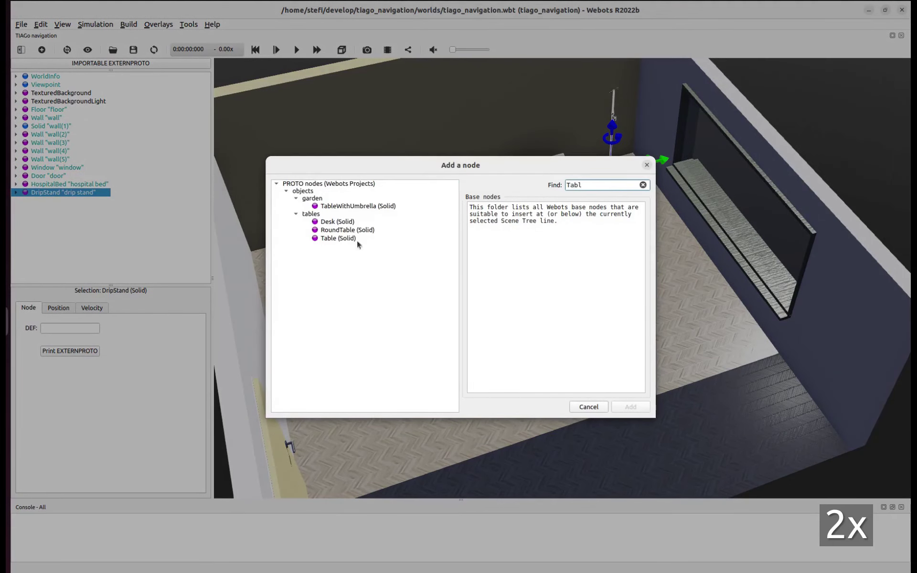
left_click(340, 221)
left_click(341, 230)
left_click(340, 238)
left_click(631, 406)
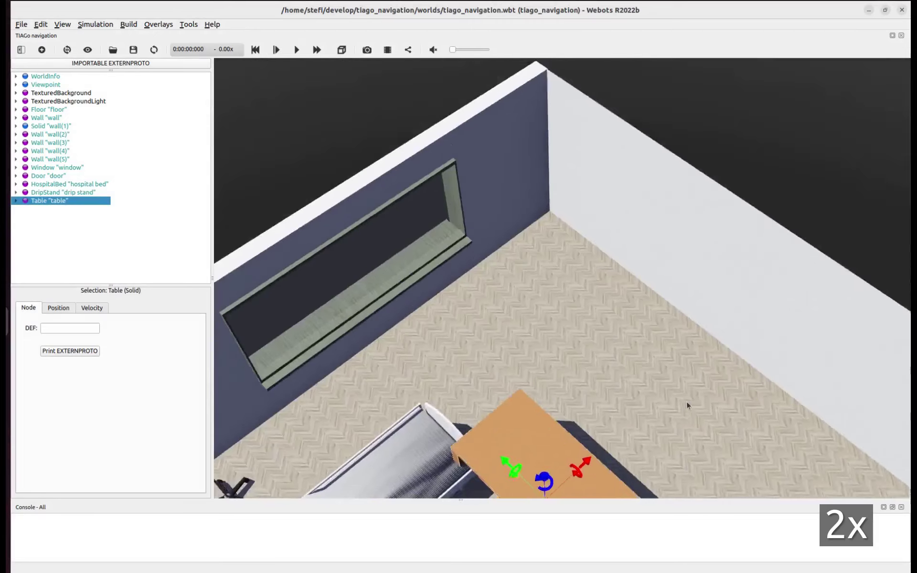
left_click_drag(687, 402, 632, 300)
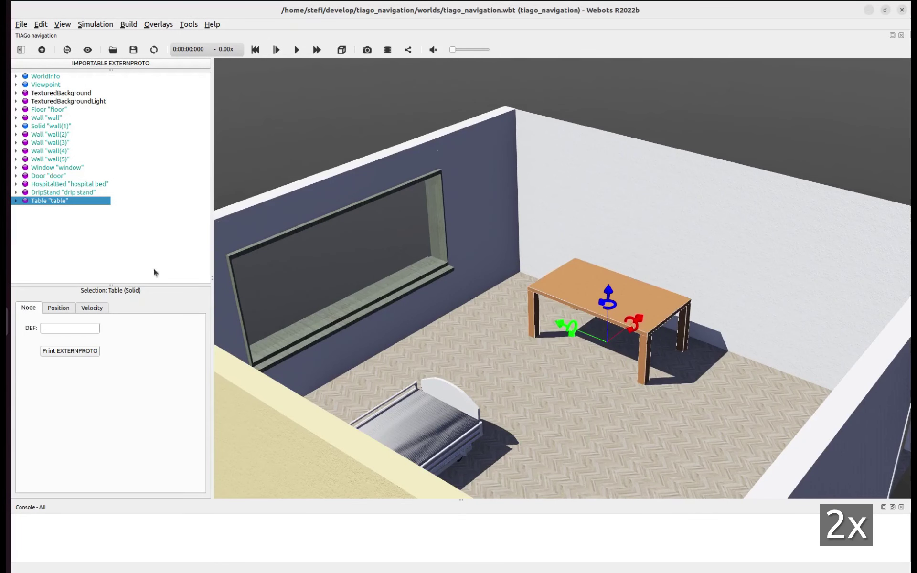
Set the table's size in y to 1.2 m
double_click(27, 202)
left_click(70, 233)
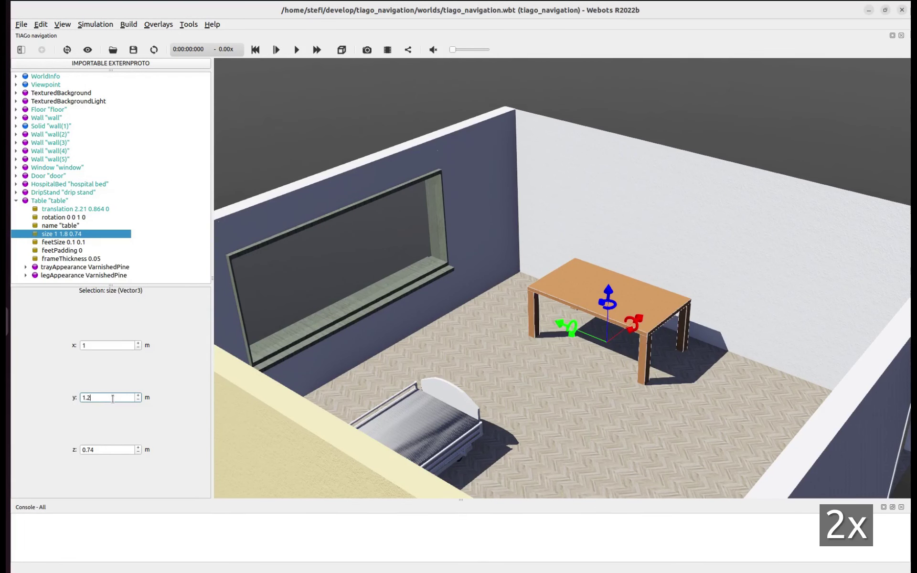
key("Return")
Set the colorOverride of both the table's tray and leg appearances to dark brown 0.23 0.181 0.181
double_click(37, 267)
left_click(88, 250)
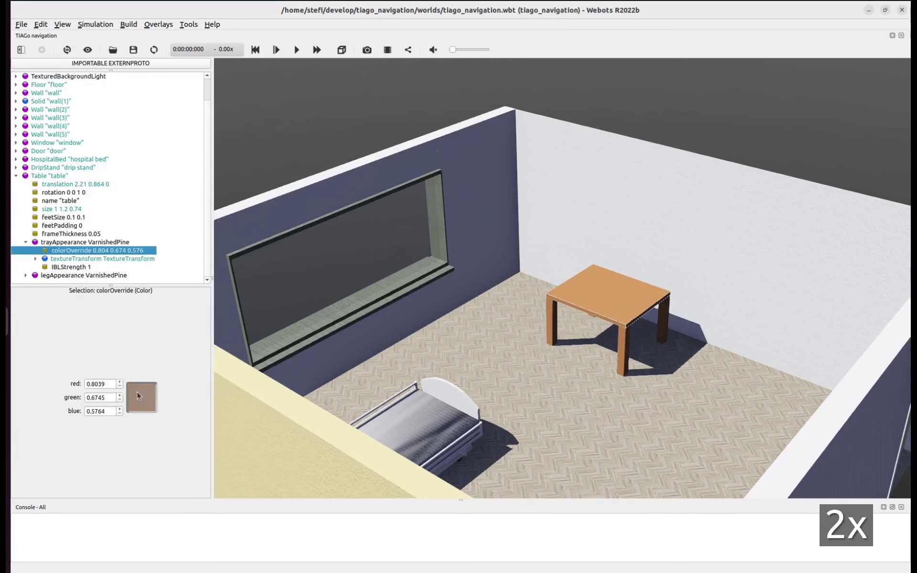
left_click(142, 397)
left_click(561, 229)
left_click(26, 276)
left_click(94, 259)
type("0.23 0.181 0.181")
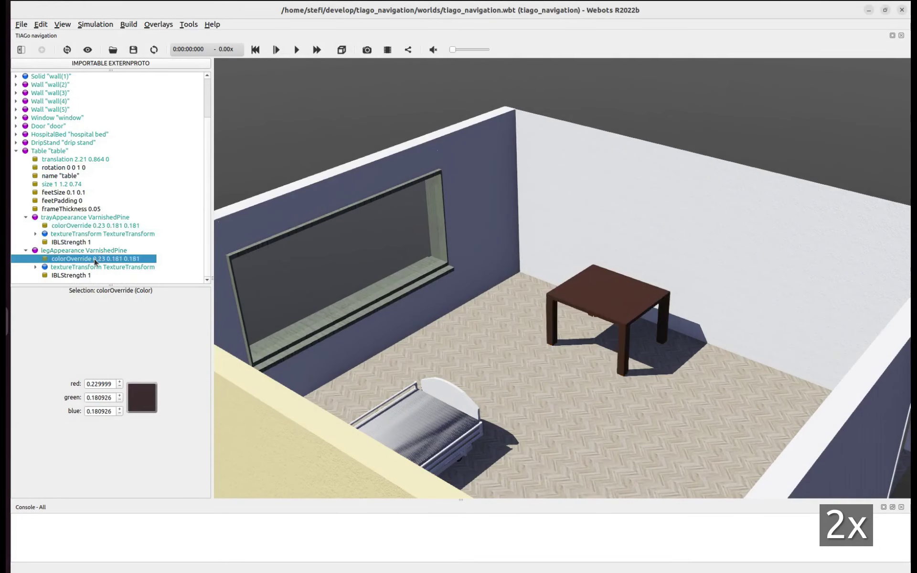
left_click_drag(634, 286, 599, 317)
left_click(617, 301)
left_click_drag(672, 307, 698, 283)
right_click_drag(698, 284, 682, 261)
left_click(17, 151)
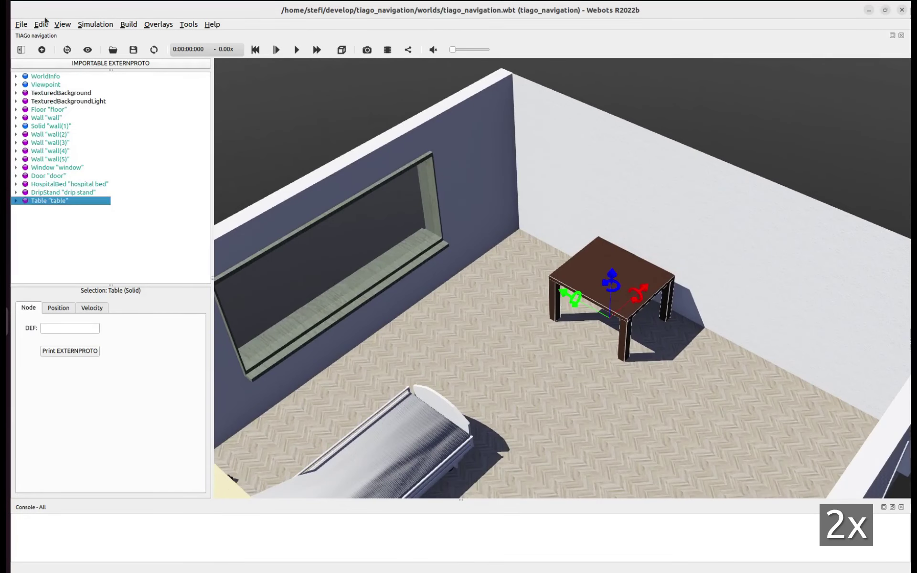
Find "Chair" among the available nodes, add a WoodenChair and place it at the window side of the table, facing it
left_click(41, 49)
type("Chair")
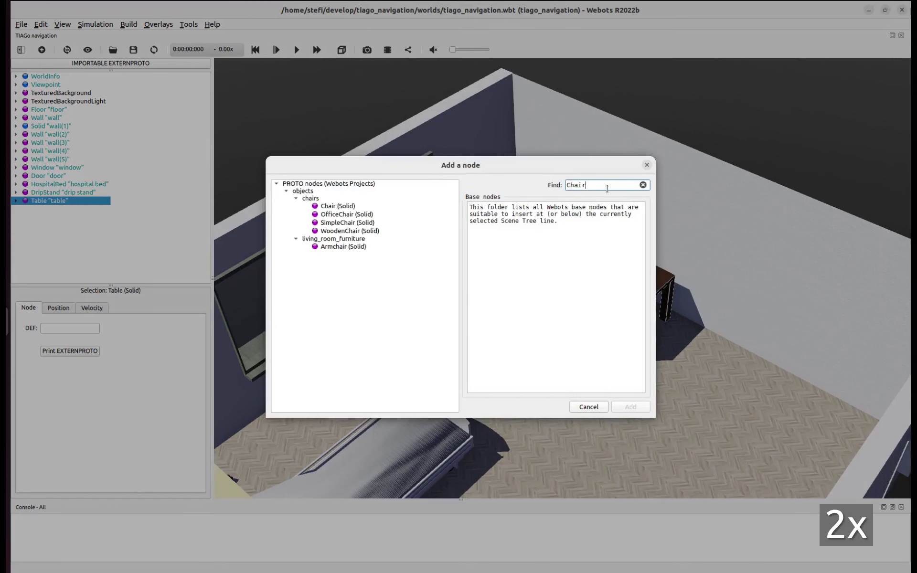
left_click(354, 208)
left_click(355, 215)
left_click(356, 223)
left_click(357, 232)
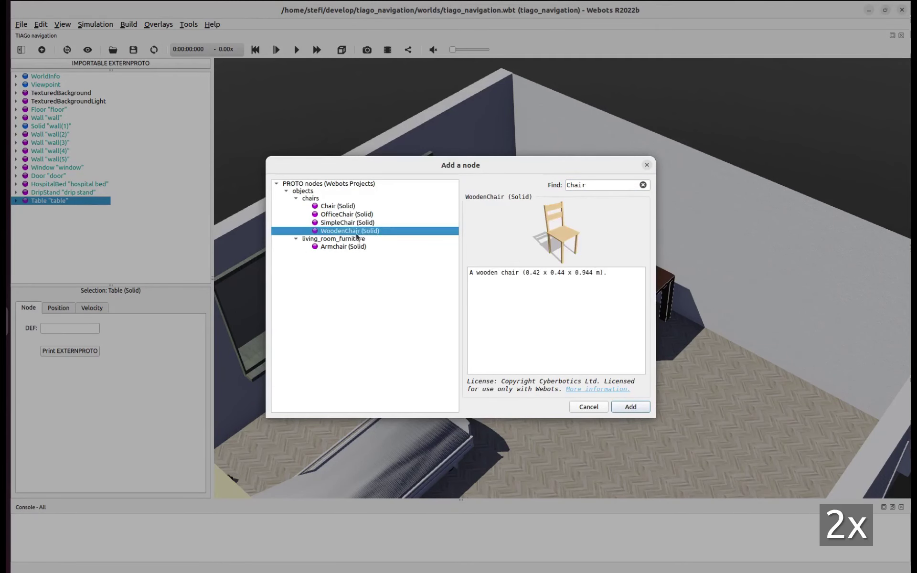
left_click(645, 407)
left_click_drag(557, 444, 539, 271, "shift")
left_click_drag(539, 271, 551, 262, "shift")
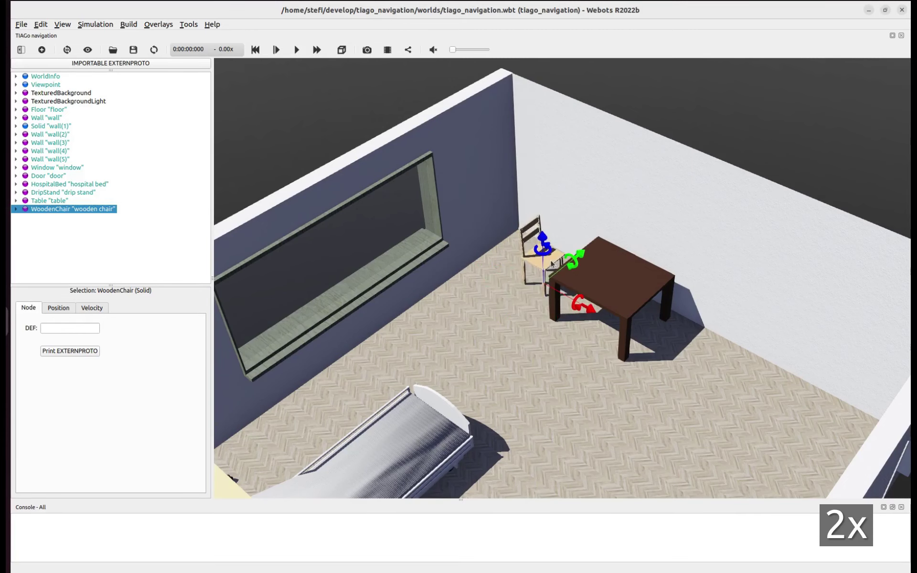
Set the wooden chair's color to dark brown 0.23 0.181 0.181
left_click(44, 244)
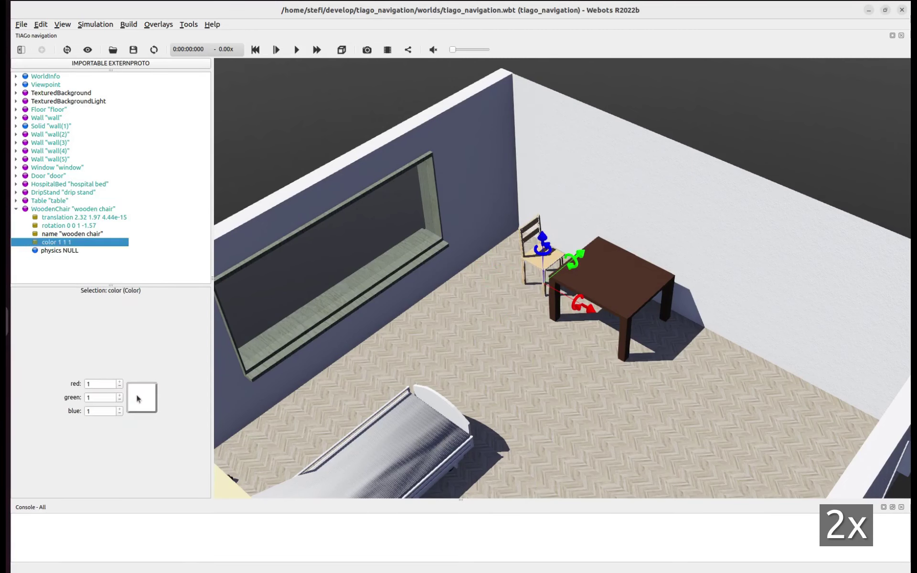
left_click(135, 393)
left_click(393, 346)
left_click(558, 228)
left_click(537, 319)
Duplicate the wooden chair, move the copy to the opposite side of the table and rotate it towards the table
left_click(548, 265)
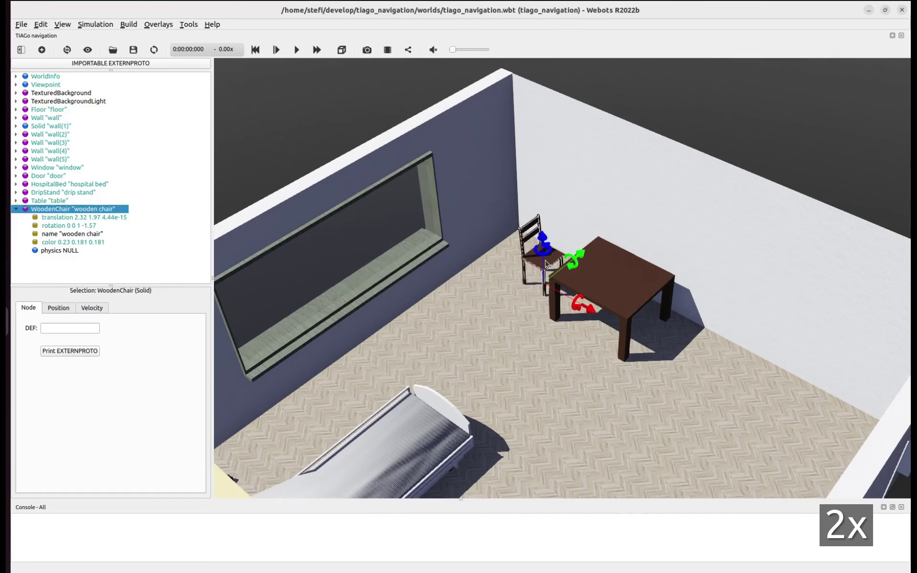
key("ctrl+c")
key("ctrl+v")
left_click_drag(548, 266, 689, 338, "shift")
right_click_drag(688, 339, 700, 335, "shift")
Reset the color of both wooden chairs to the default value
right_click(77, 243)
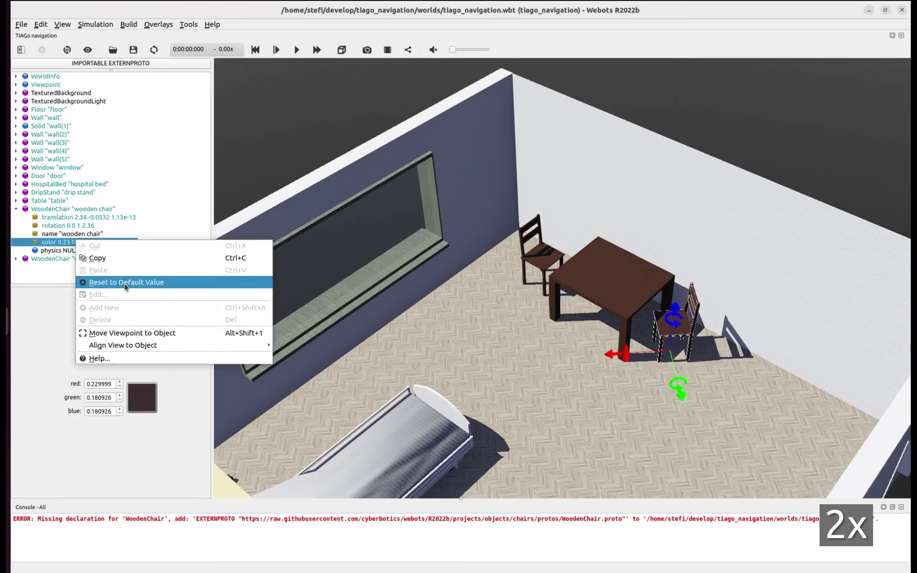
left_click(122, 283)
scroll(538, 298, "up", 2)
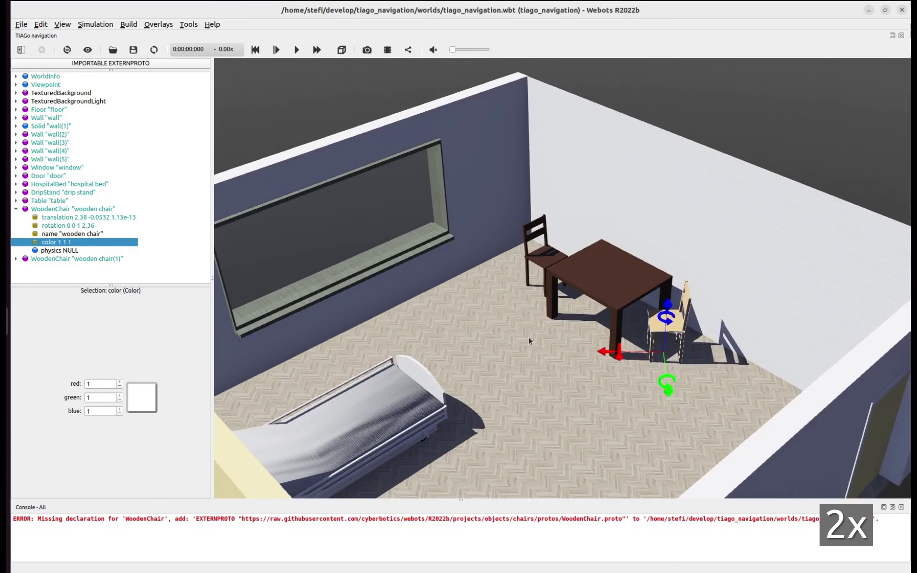
left_click(544, 260)
left_click(85, 268)
right_click(84, 267)
left_click(125, 305)
Find "Cabinet" among the available nodes and add a Cabinet after the second wooden chair
scroll(558, 348, "up", 3)
left_click_drag(559, 353, 597, 334)
right_click_drag(598, 334, 482, 384)
left_click_drag(482, 383, 489, 356)
scroll(489, 355, "down", 3)
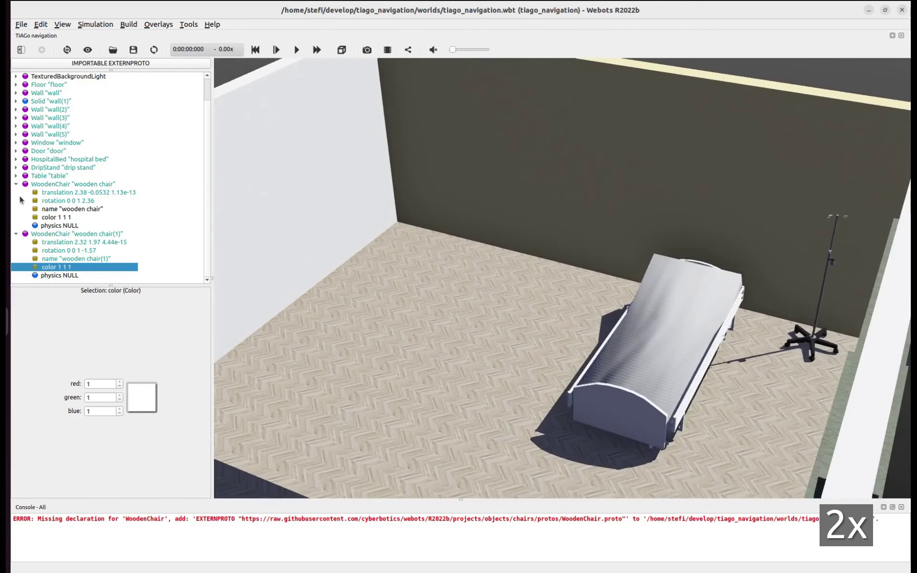
left_click(16, 184)
left_click(16, 218)
left_click(41, 50)
type("Cabinet")
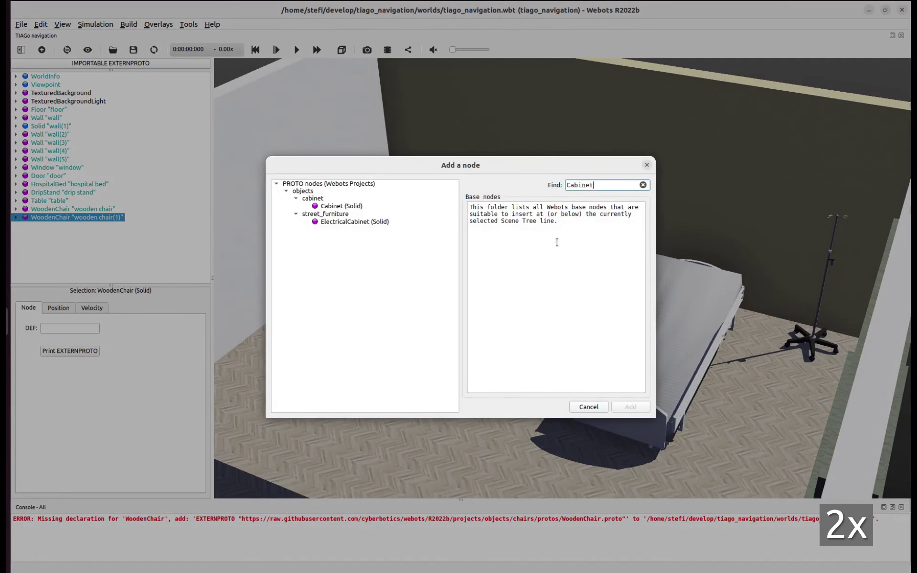
left_click(342, 206)
left_click(646, 410)
Move the cabinet back against the white wall adjoining the dark wall, with its front facing the room
left_click_drag(483, 391, 311, 347)
left_click_drag(511, 343, 352, 281, "shift")
left_click_drag(400, 329, 425, 397)
scroll(423, 400, "up", 10)
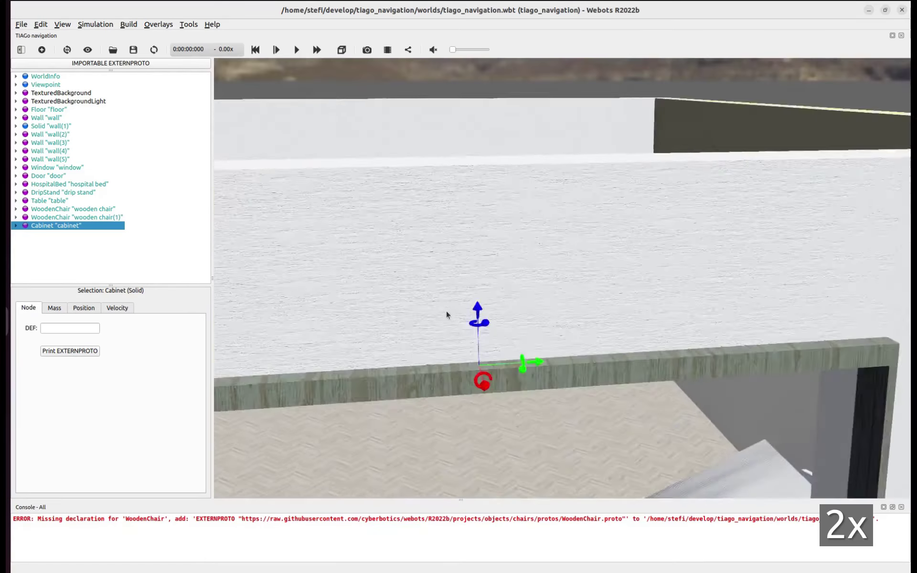
scroll(446, 312, "up", 5)
right_click_drag(627, 311, 690, 303)
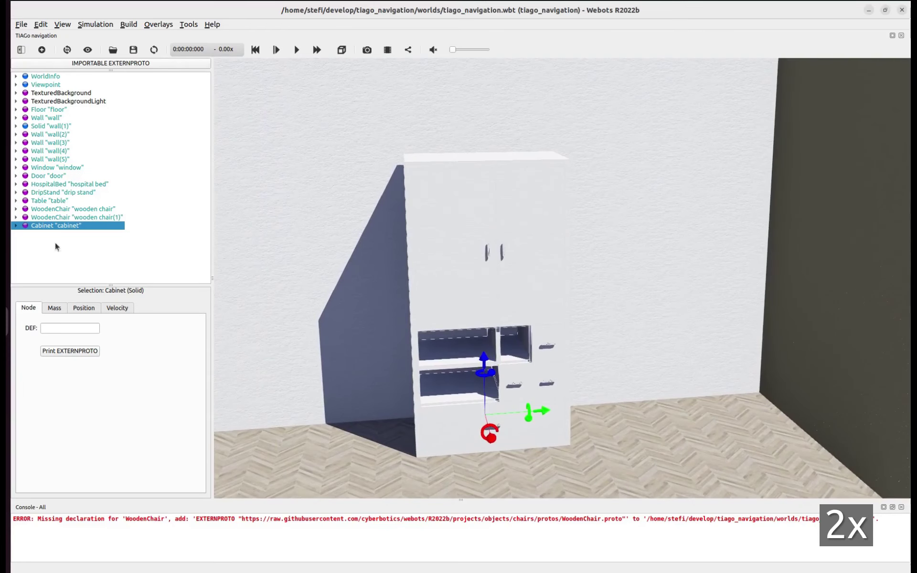
Replace the cabinet layout entry "Drawer (1, 1, 3, 1, 3.5)" with "Shelf (1, 1, 3, 1)"
left_click(16, 226)
scroll(86, 231, "down", 2)
scroll(96, 246, "down", 3)
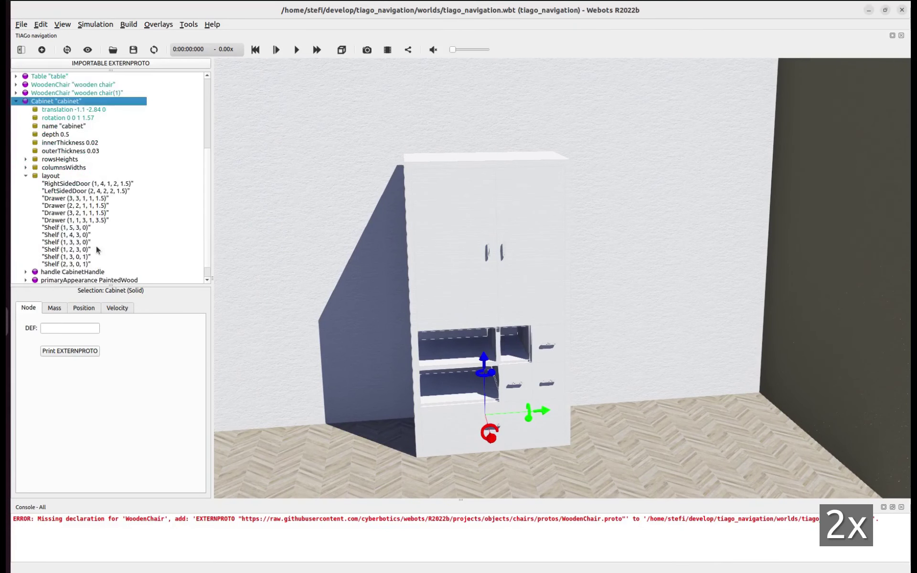
left_click(72, 229)
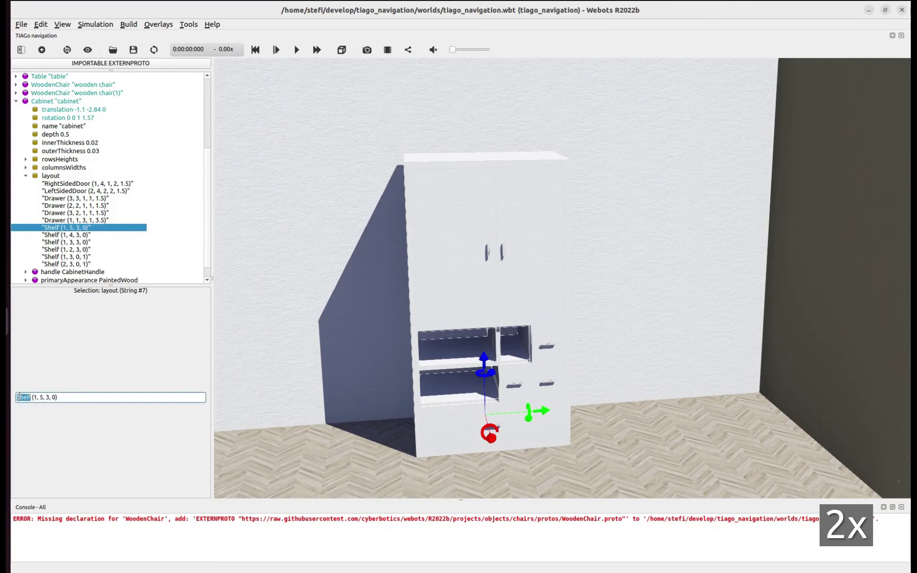
left_click(99, 220)
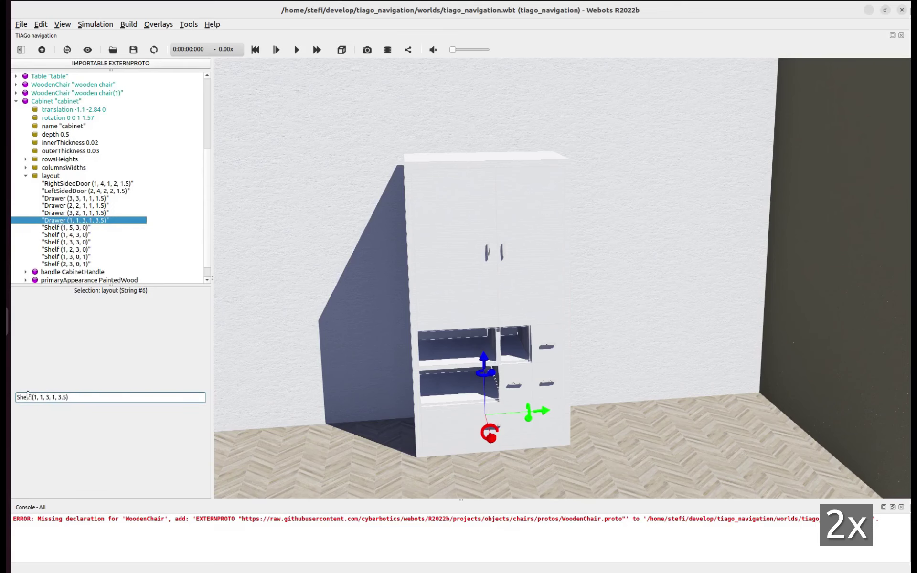
type(")")
key("Return")
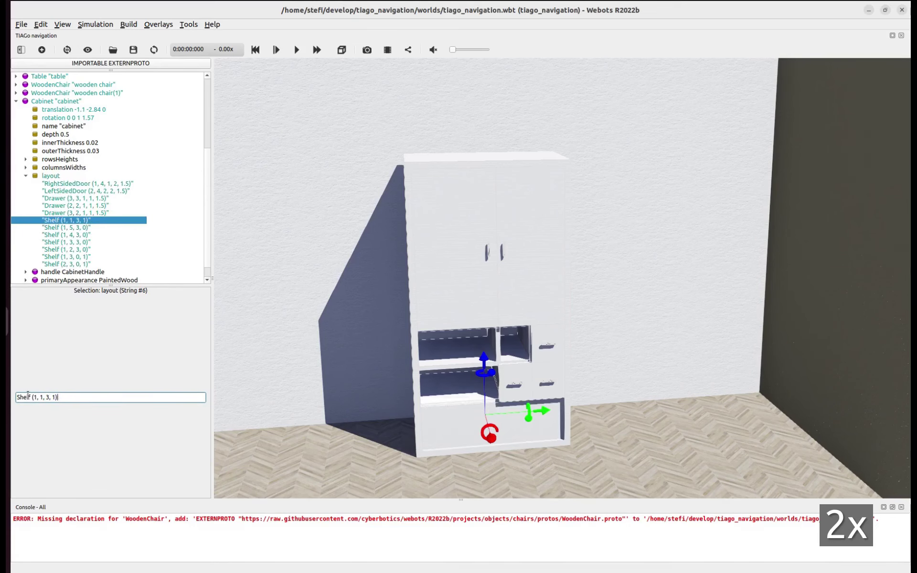
Restore the sixth cabinet layout entry to "Drawer (1, 1, 3, 1, 3.5)"
mouse_move(558, 412)
left_mouse_down()
mouse_move(571, 397)
mouse_move(548, 403)
left_mouse_up()
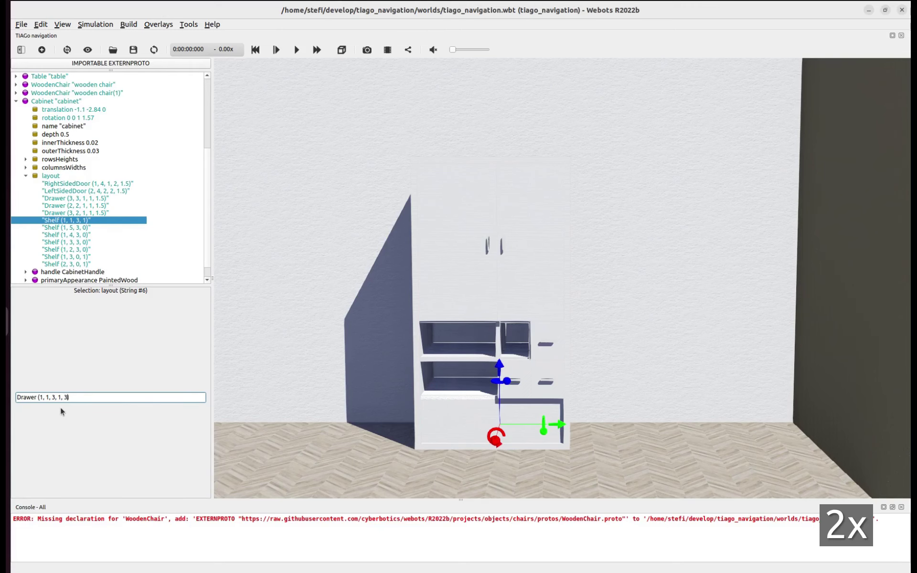
type(".5)")
key("Return")
left_click_drag(421, 421, 442, 425)
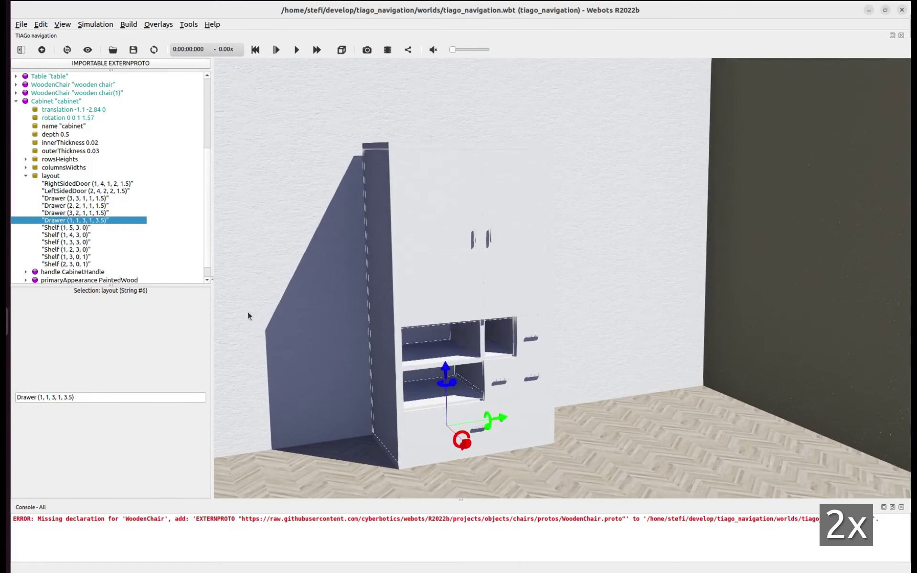
Set the cabinet's first row height to 0.4 and its fifth row height to 0.5
left_click(25, 175)
left_click(25, 233)
left_click(42, 217)
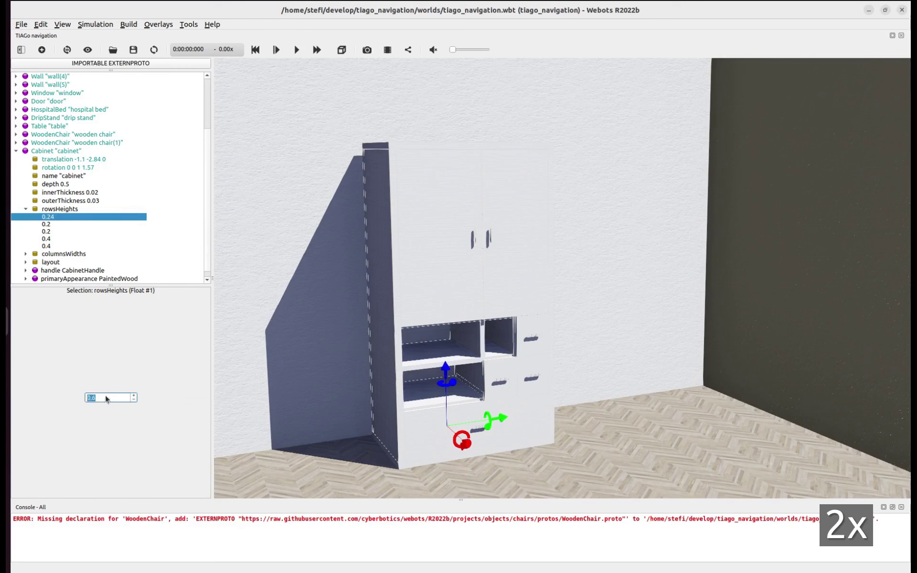
key("Return")
type("4")
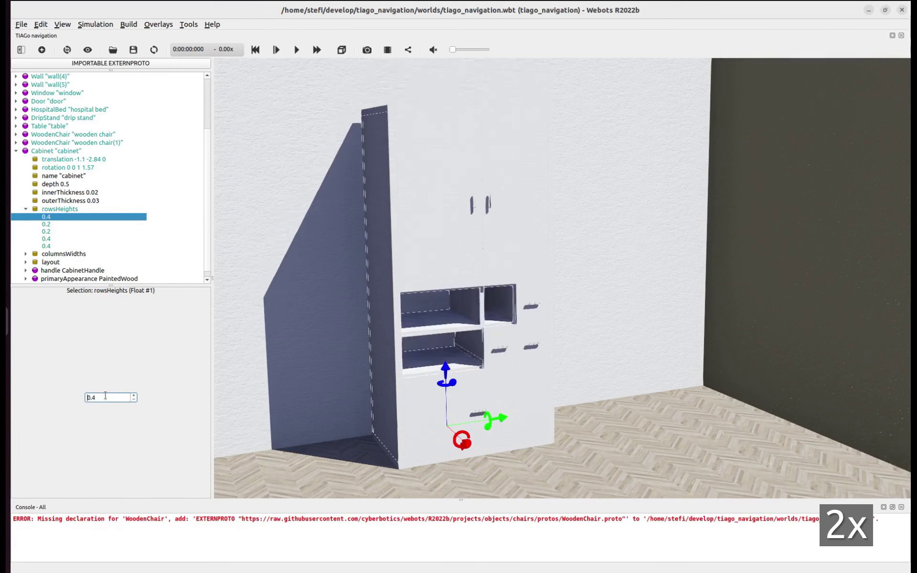
left_click(68, 247)
left_click(134, 395)
left_click(135, 395)
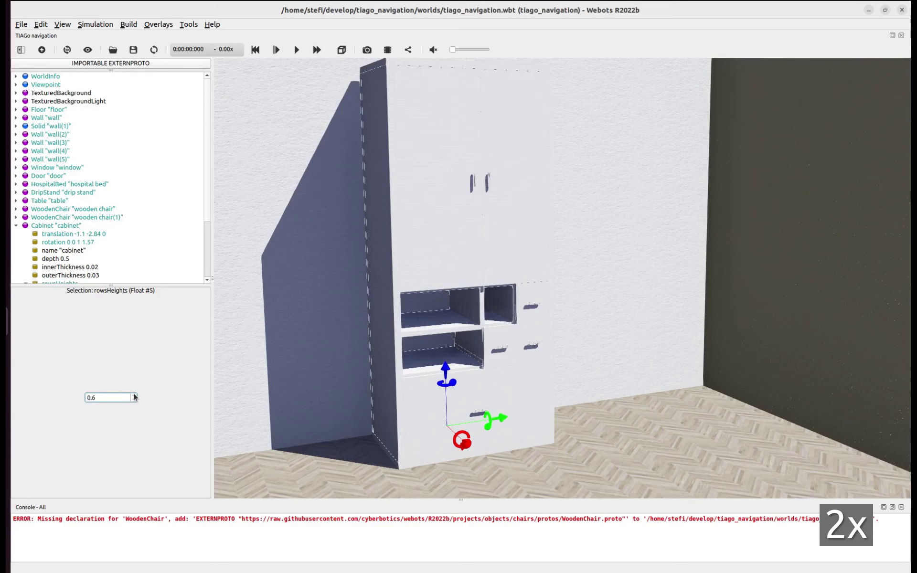
left_click(134, 400)
Set the cabinet's three column widths to 0.6, 0.4 and 0.4
scroll(98, 246, "down", 4)
left_click(27, 246)
left_click(46, 253)
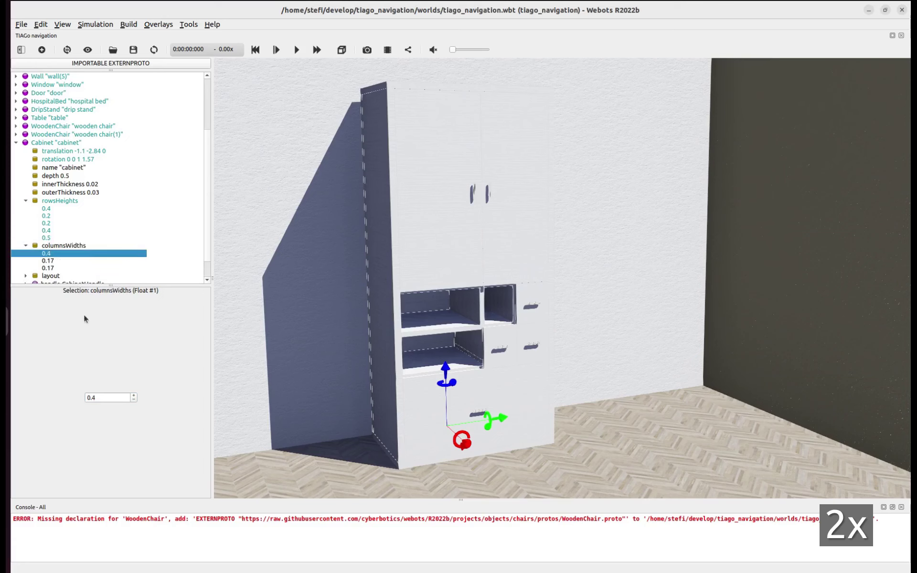
left_click(58, 268)
left_click(56, 261)
left_click(119, 397)
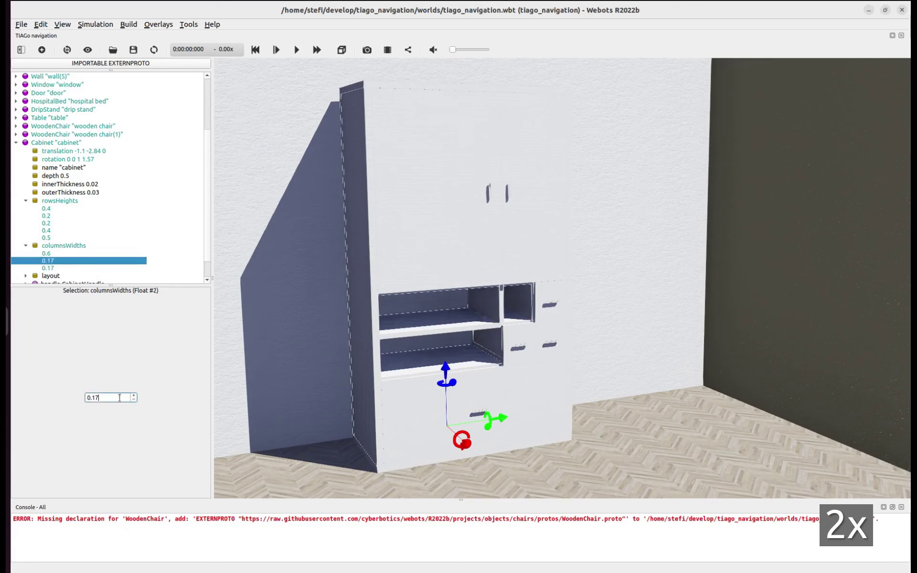
key("Return")
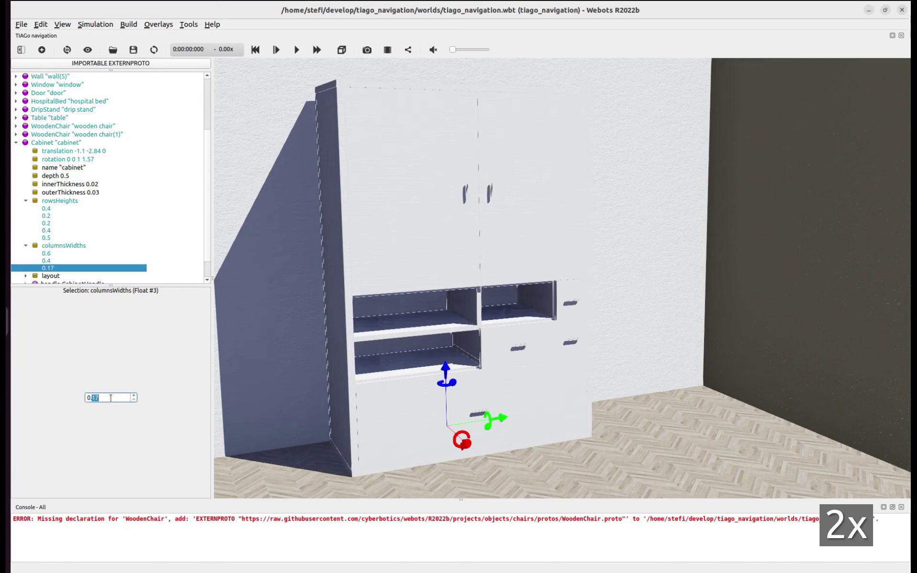
type("4")
key("Return")
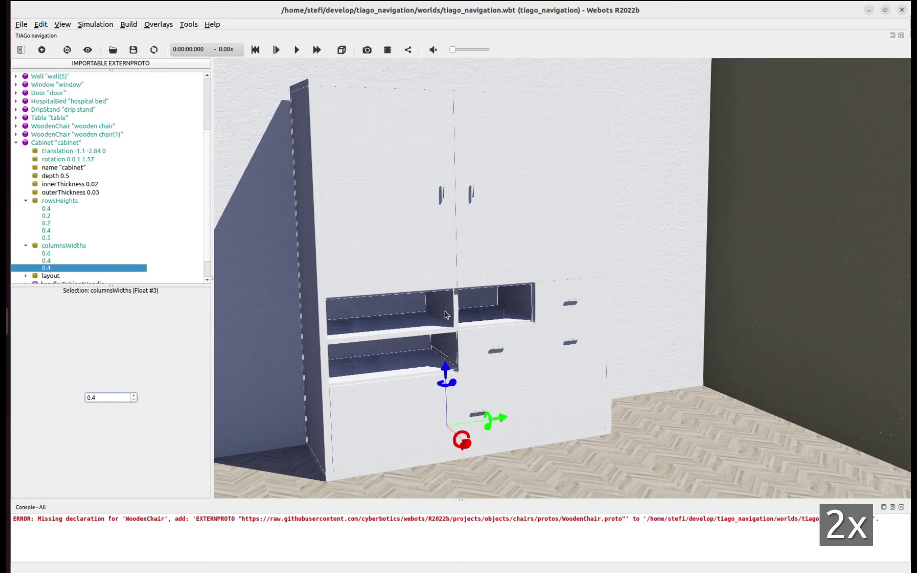
scroll(572, 334, "down", 3)
left_click_drag(573, 336, 559, 349)
scroll(559, 349, "up", 1)
scroll(73, 230, "down", 1)
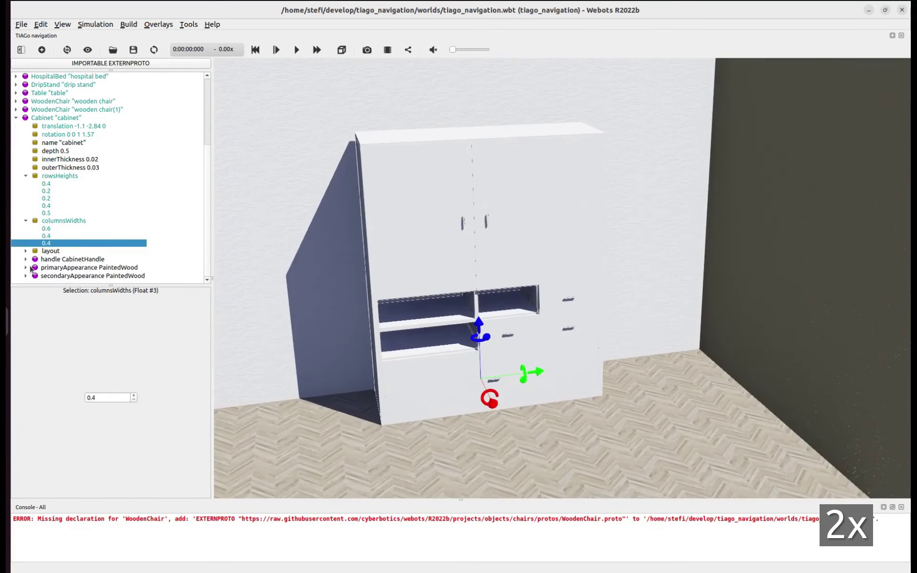
Set the cabinet's primaryAppearance colorOverride to the custom light brown swatch
left_click(26, 268)
scroll(72, 254, "down", 1)
left_click(84, 252)
left_click(137, 393)
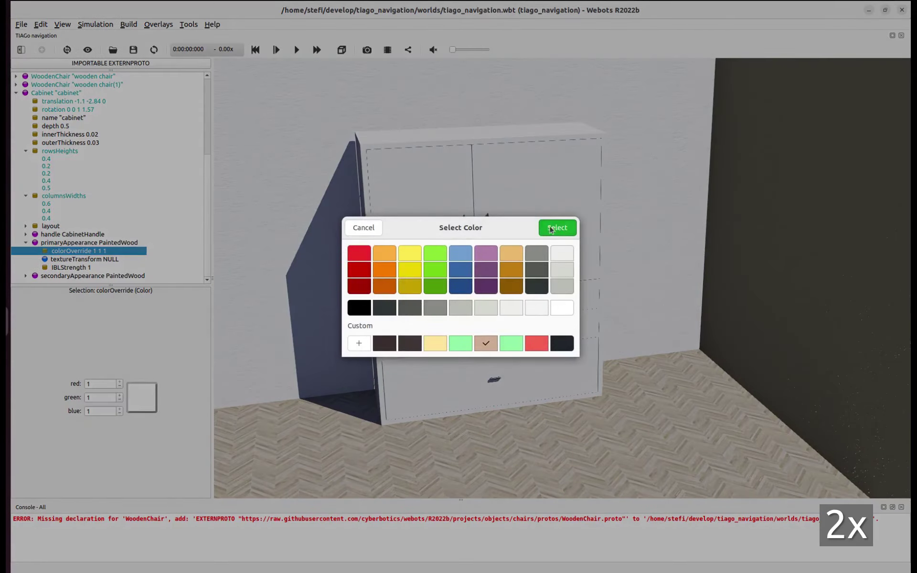
left_click(551, 229)
Add a second Cabinet (Solid) node from the Webots Projects cabinet objects to the world
left_click_drag(550, 363, 502, 385)
scroll(583, 370, "down", 2)
left_click_drag(583, 370, 478, 377)
scroll(63, 228, "up", 2)
left_click(18, 145)
left_click(42, 50)
type("Cabinet")
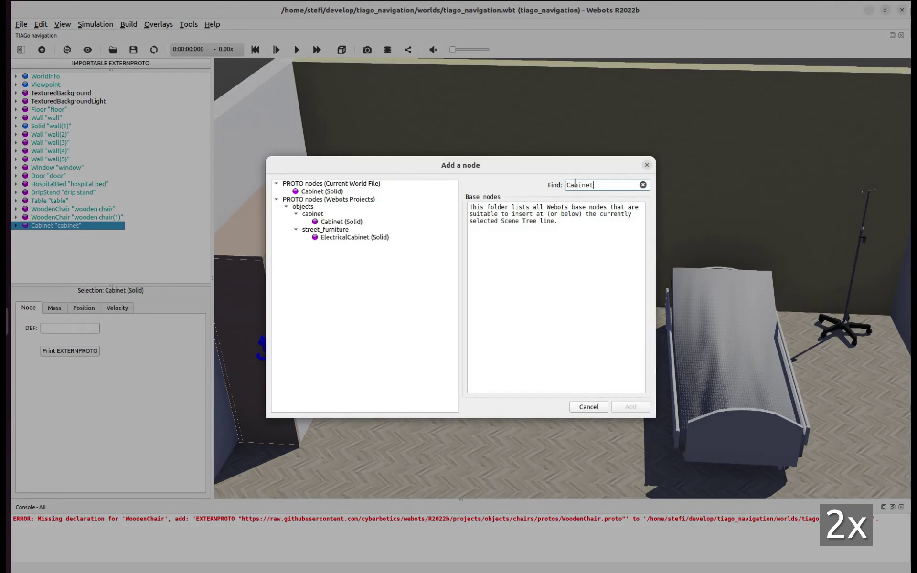
left_click(345, 222)
left_click(630, 407)
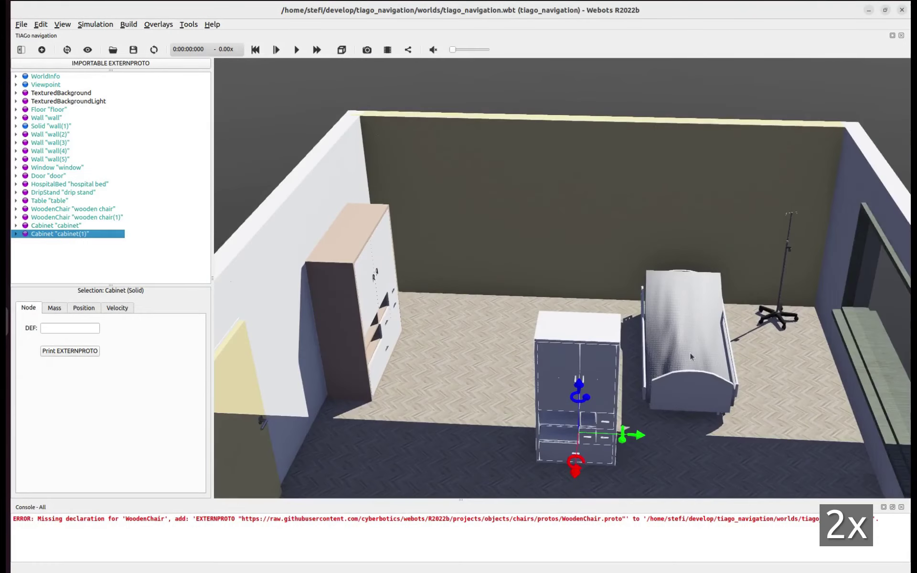
Move the new cabinet against the wall at the head of the hospital bed, at translation -2.8 1.2 0
left_click_drag(575, 472, 699, 411)
scroll(699, 411, "up", 3)
left_click_drag(619, 466, 563, 457)
left_click_drag(647, 397, 719, 308)
left_click_drag(664, 463, 623, 438)
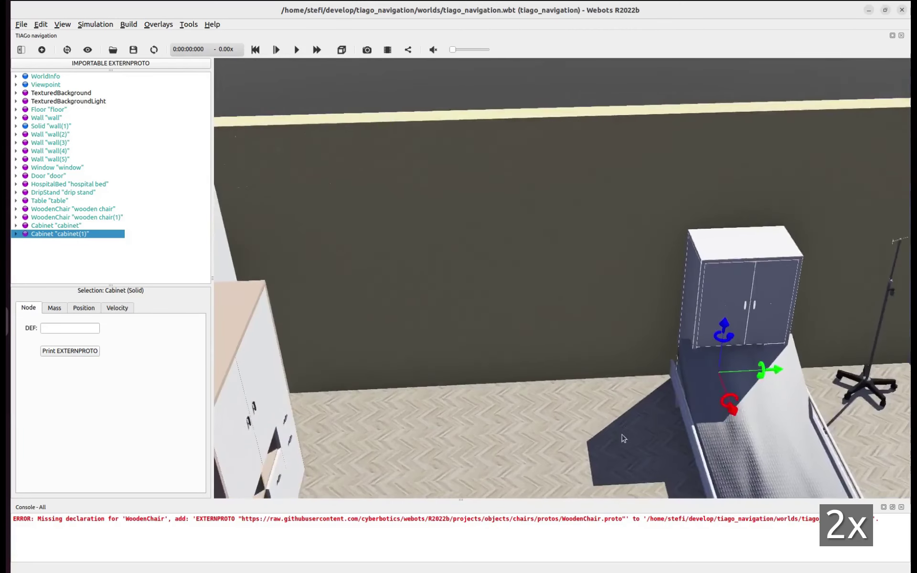
Delete the RightSidedDoor and LeftSidedDoor entries from the new cabinet's layout
right_click_drag(623, 438, 325, 339)
scroll(325, 339, "up", 2)
left_click(16, 234)
scroll(91, 221, "down", 3)
double_click(41, 252)
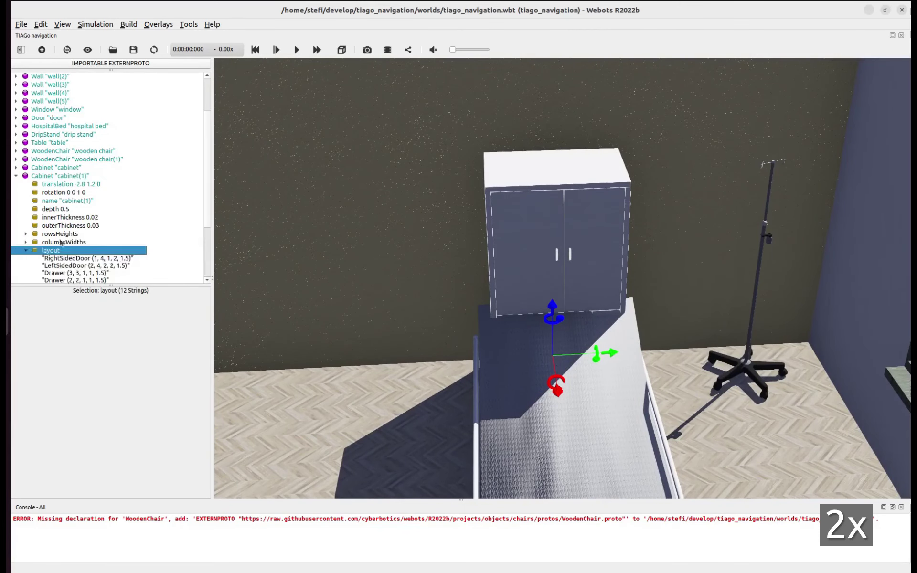
scroll(60, 244, "down", 4)
left_click(78, 246)
left_click(95, 168)
key("Delete")
left_click(94, 175)
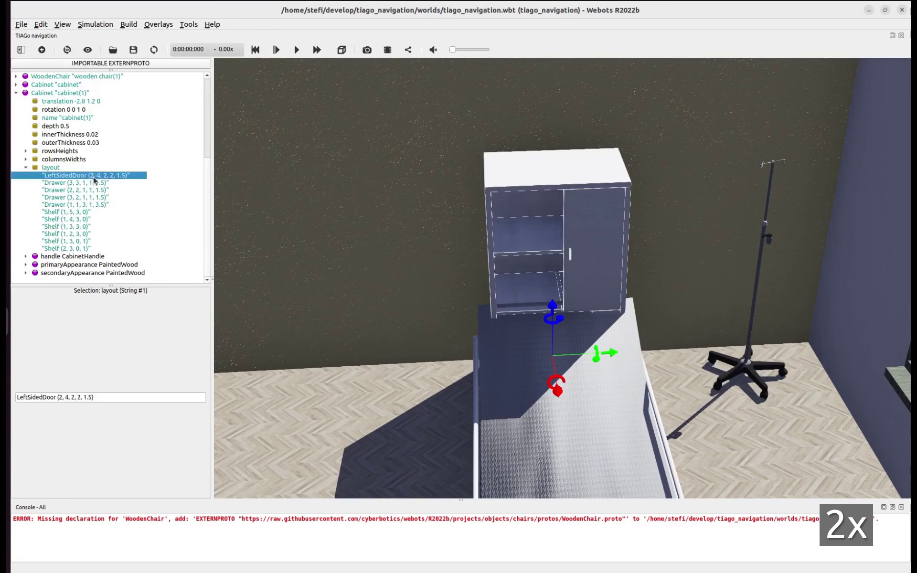
key("Delete")
Delete the four Drawer entries from the new cabinet's layout
left_click(90, 185)
key("Delete")
left_click(88, 192)
key("Delete")
left_click(85, 200)
key("Delete")
left_click(86, 208)
key("Delete")
Reduce the new cabinet's layout to a single entry and set it to "Shelf (1, 1, 0, 0)"
left_click(84, 217)
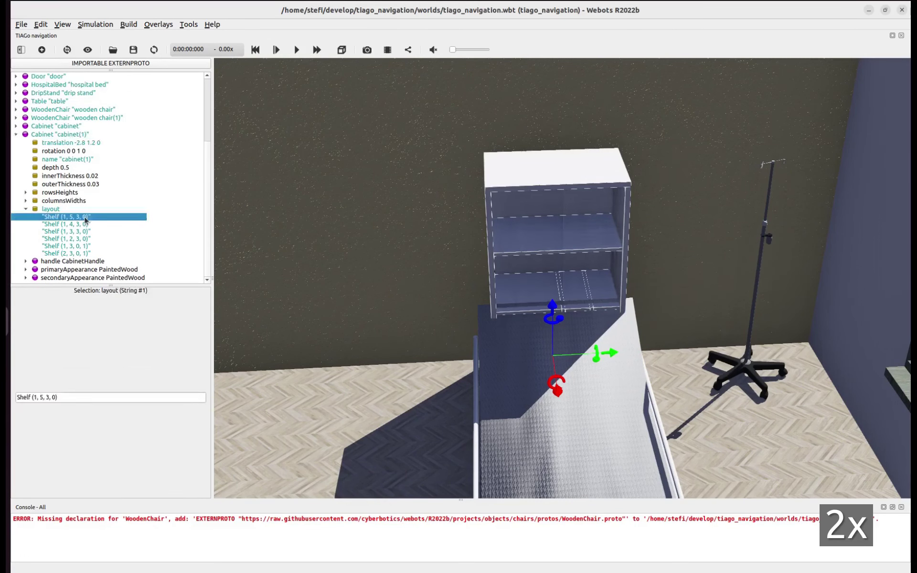
left_click(80, 228)
key("Delete")
left_click(82, 233)
key("Delete")
left_click(81, 242)
key("Delete")
left_click(83, 250)
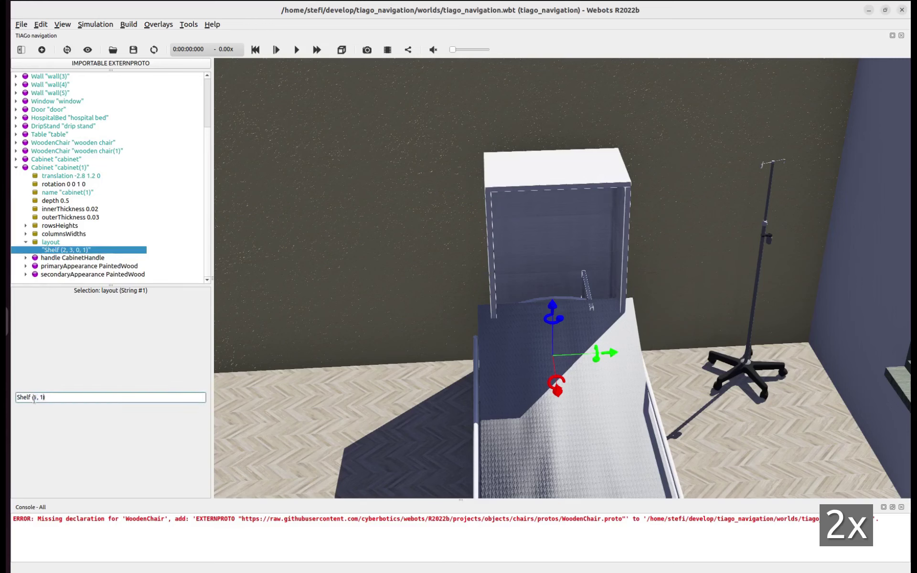
Delete entries from the new cabinet's rowsHeights until only a single row of 0.2 is left
left_click(26, 225)
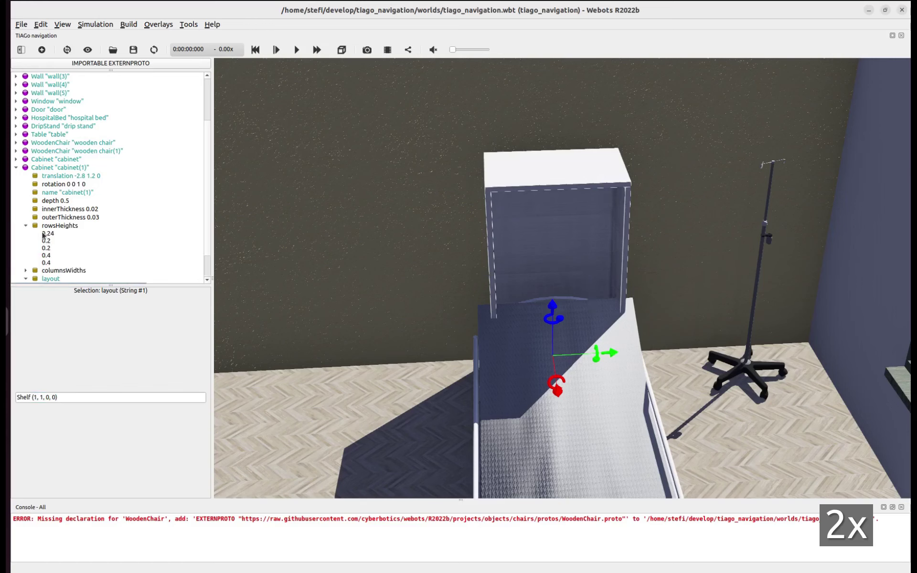
key("Delete")
left_click(47, 249)
key("Delete")
left_click(46, 248)
key("Delete")
left_click(49, 241)
key("Delete")
left_click(48, 234)
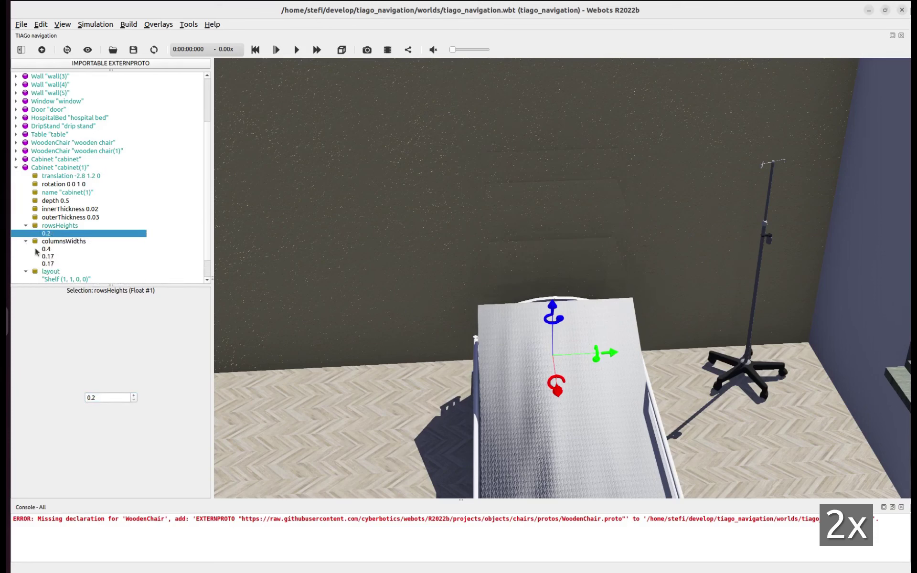
Delete the two 0.17 column widths of the new cabinet and set the remaining width to 1.5
left_click(47, 264)
key("Delete")
left_click(48, 257)
key("Delete")
left_click(52, 249)
left_click(100, 400)
type("1.5")
key("Return")
Raise the new cabinet above the bed to z 0.84 and set its depth to 0.2
left_click_drag(554, 309, 553, 199)
left_click(55, 201)
left_click(134, 401)
left_click(134, 401)
left_click(134, 401)
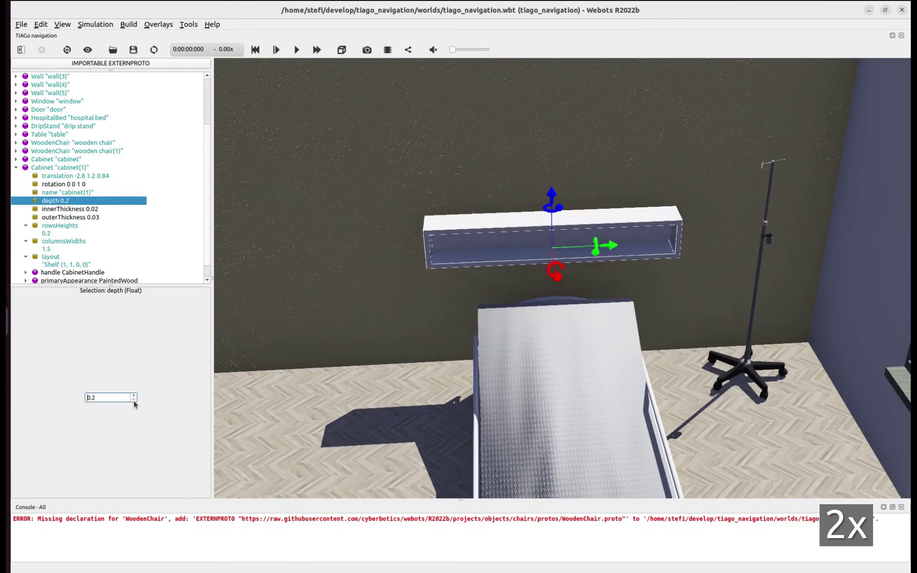
Set the wall shelf's primaryAppearance colorOverride to the light orange swatch (0.988 0.686 0.243)
scroll(82, 231, "down", 1)
left_click(27, 265)
left_click(63, 272)
left_click(136, 392)
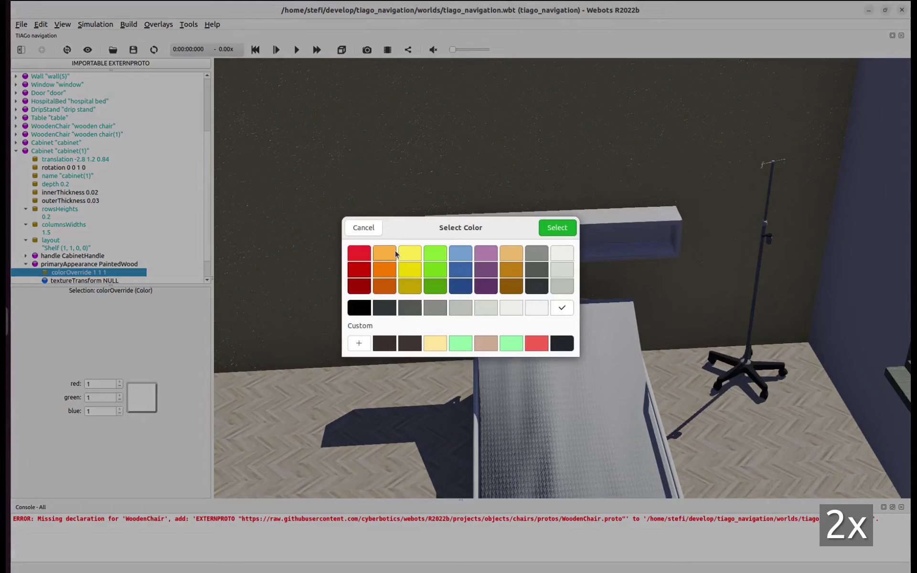
left_click(557, 228)
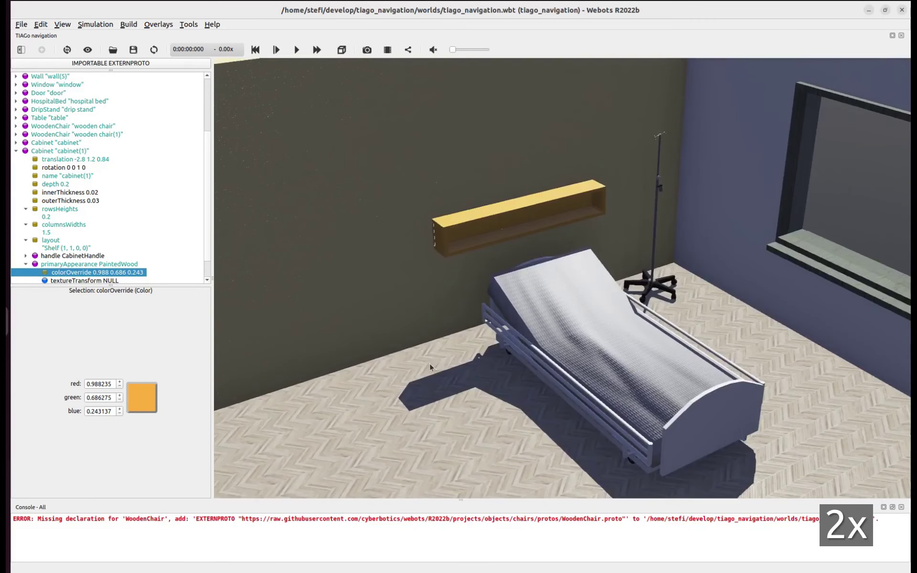
Add a Book (Solid) node from the school_furniture objects after the second cabinet
left_click(16, 151)
left_click(34, 235)
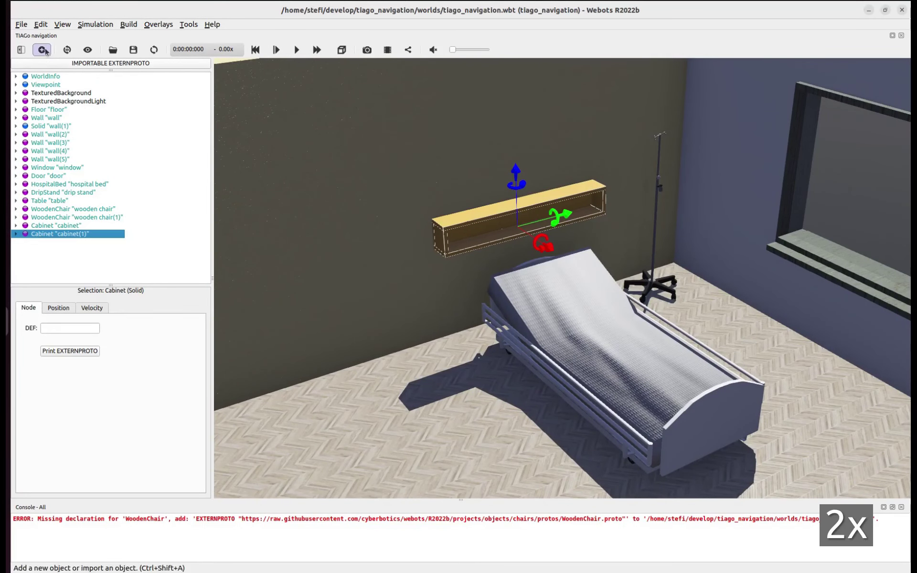
left_click(42, 50)
type("Book")
left_click(410, 206)
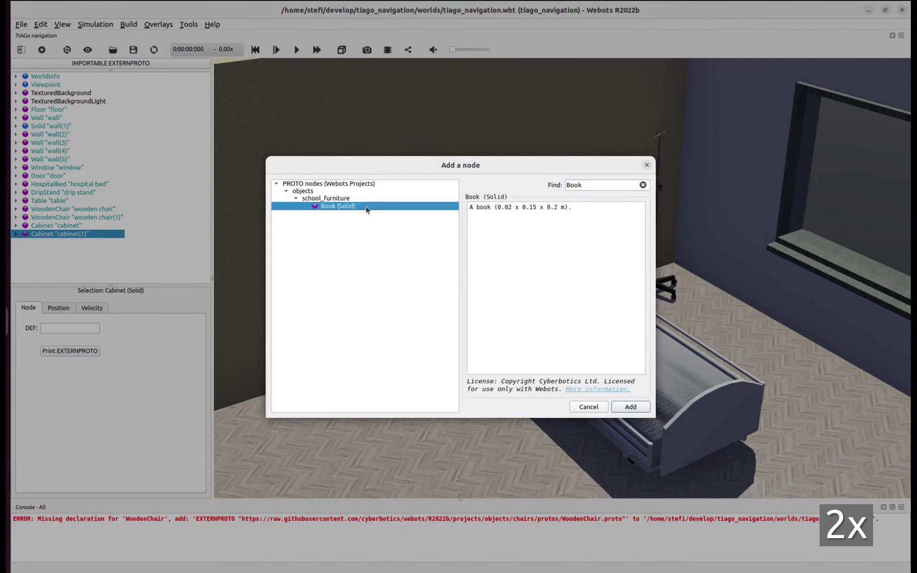
left_click(629, 406)
Raise the book and move it over to the wall shelf above the bed
scroll(598, 379, "down", 4)
left_click_drag(592, 388, 588, 271)
left_click_drag(618, 345, 534, 270)
scroll(534, 299, "up", 4)
right_click_drag(534, 300, 556, 382)
Rotate the book about its x axis and by 6/12π rad about its z axis so it lies flat
left_click_drag(578, 345, 597, 353)
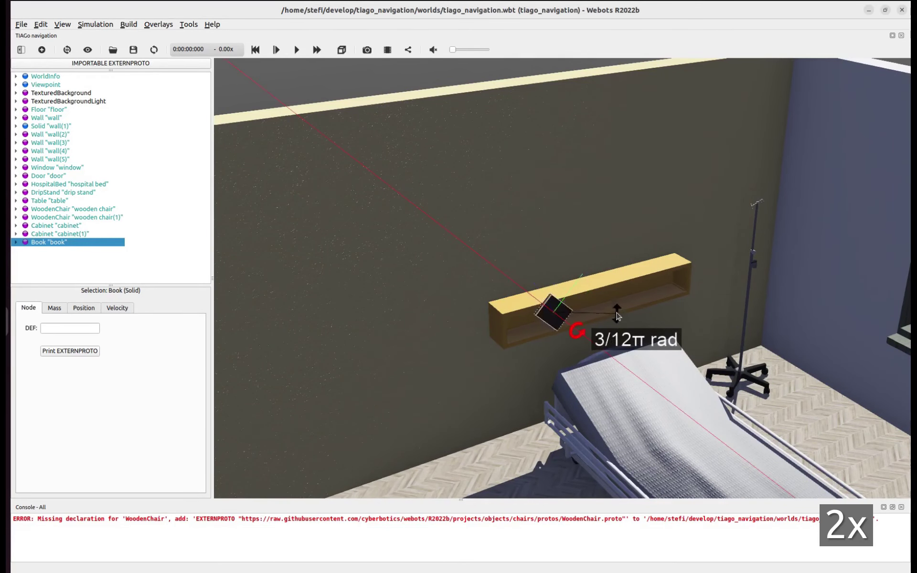
left_click_drag(588, 276, 587, 278)
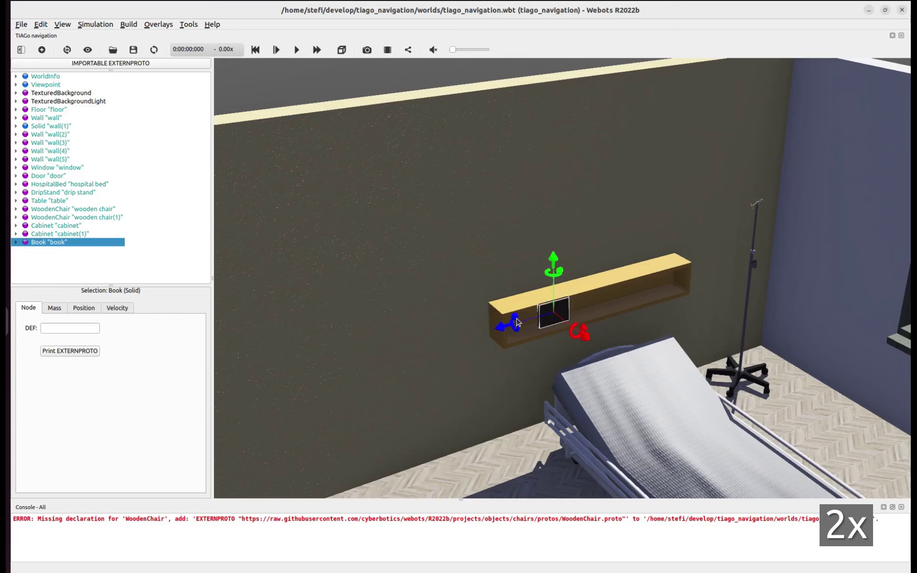
left_click_drag(518, 323, 524, 350)
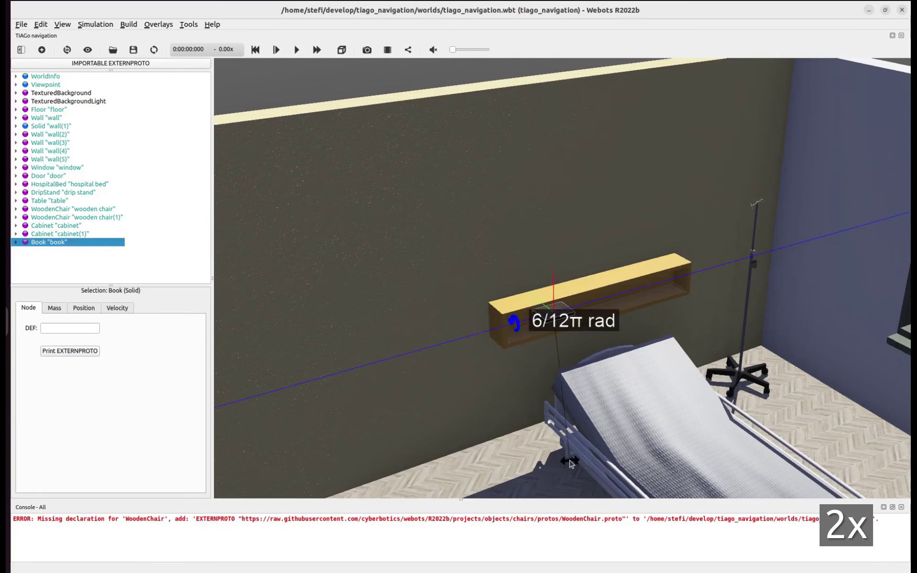
Position the book so that it rests on top of the wall shelf, near the shelf's cabinet-side end
left_click_drag(553, 259, 553, 276)
left_click_drag(612, 310, 554, 319)
left_click_drag(536, 265, 599, 258)
left_click_drag(517, 232, 590, 250)
left_click_drag(654, 212, 653, 204)
left_click_drag(702, 261, 570, 278)
left_click_drag(542, 164, 549, 231)
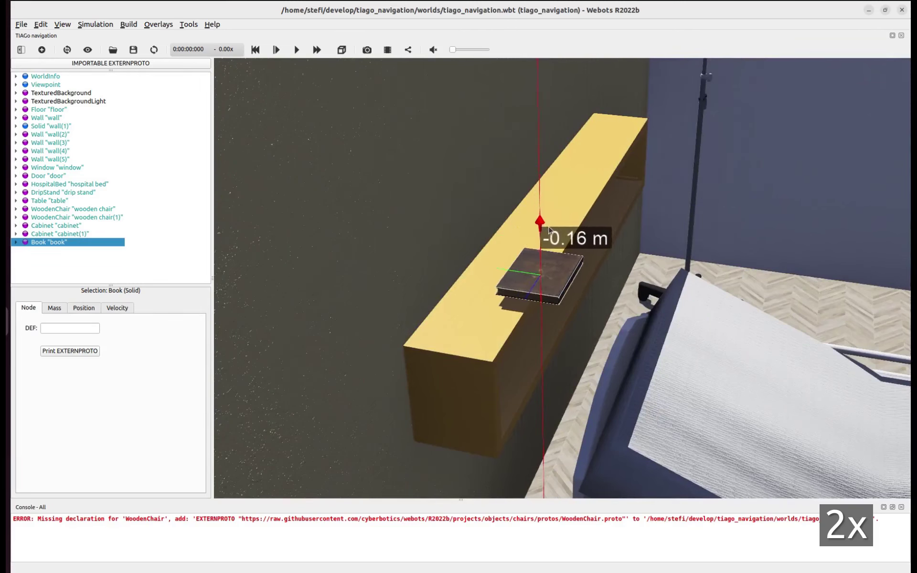
left_click_drag(488, 271, 460, 263)
left_click_drag(502, 223, 504, 228)
Add a DoubleFluorescentLamp (Solid) node from the lights objects to the world
left_click_drag(636, 270, 529, 281)
scroll(530, 296, "down", 6)
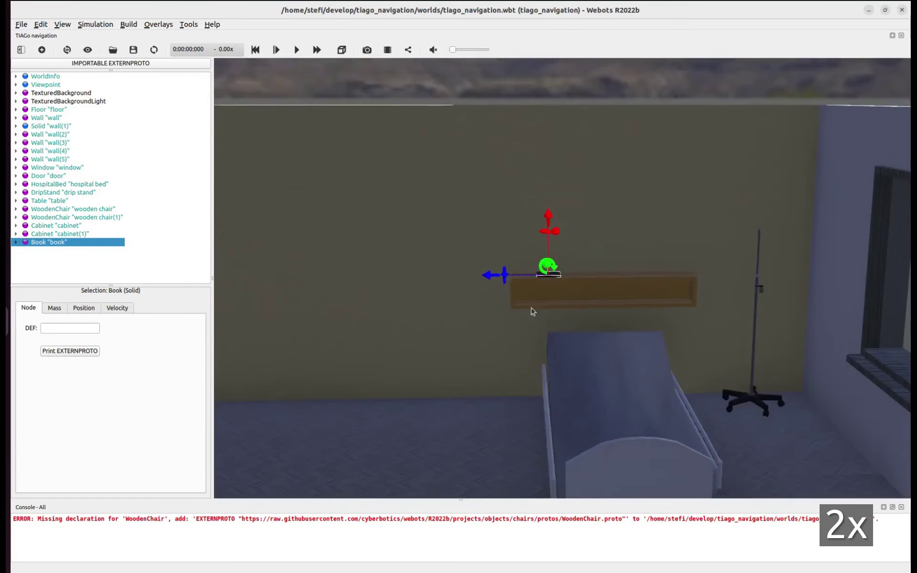
right_click(66, 245)
left_click(121, 340)
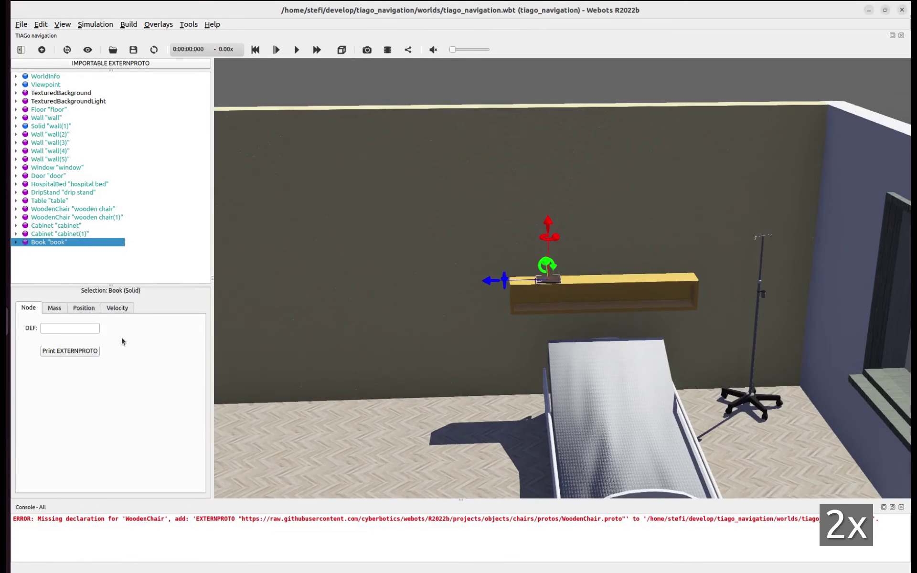
left_click_drag(438, 328, 483, 348)
scroll(462, 339, "down", 10)
left_click(42, 50)
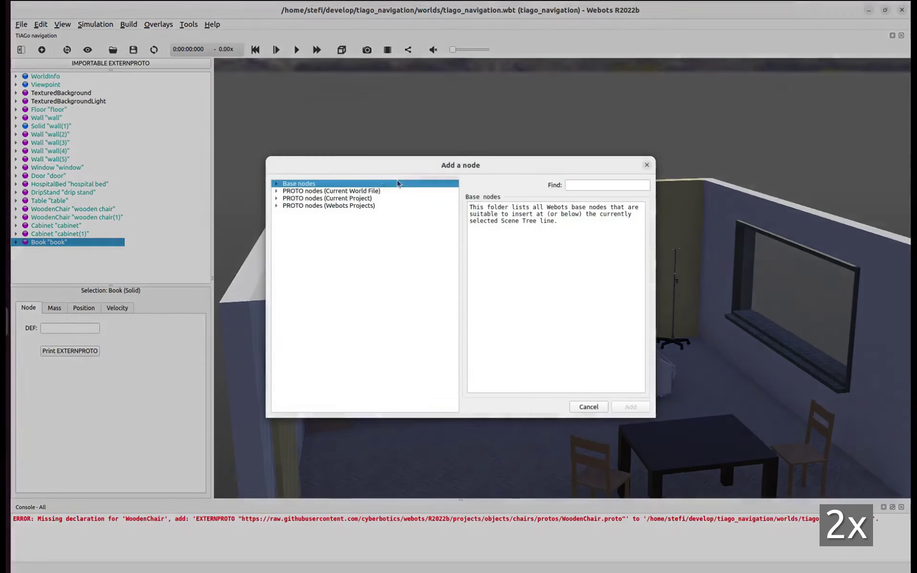
type("lights")
left_click(365, 231)
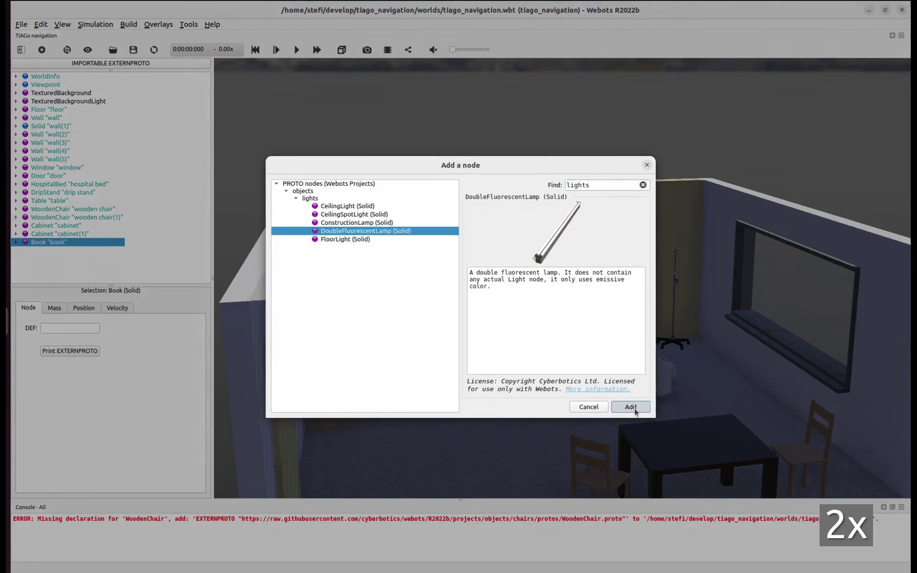
left_click(630, 407)
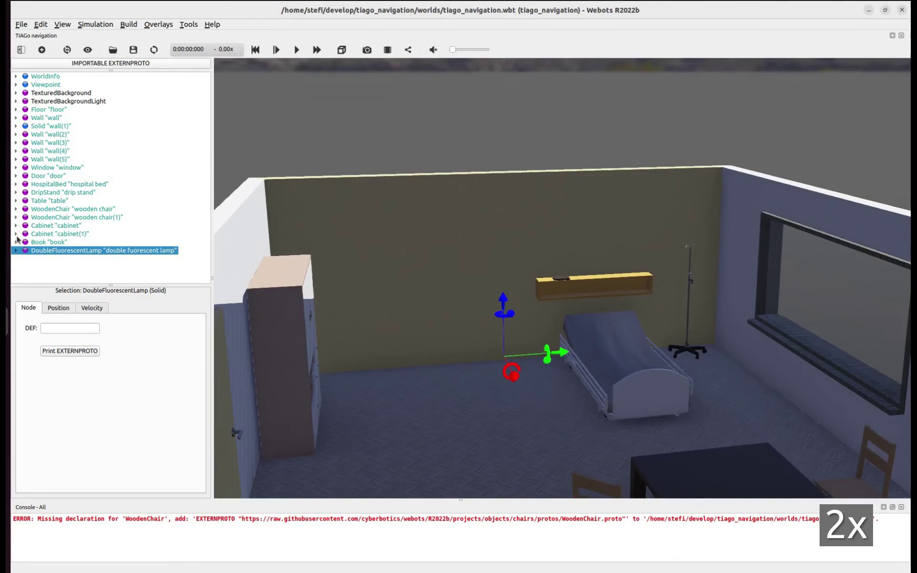
Give the fluorescent lamp the wall shelf's translation of -2.8 1.2 0.84
left_click(15, 234)
scroll(62, 246, "down", 3)
left_click(91, 171)
scroll(29, 275, "down", 2)
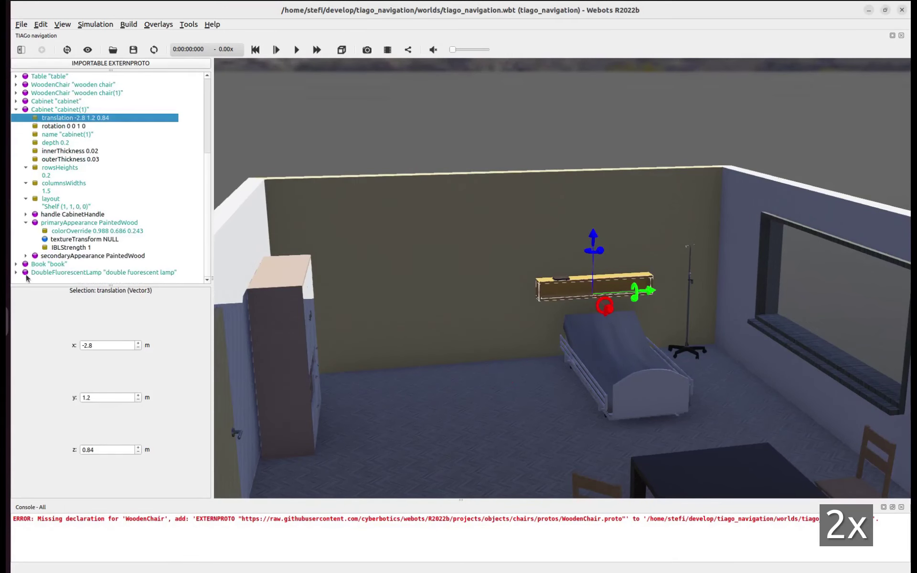
left_click(16, 273)
scroll(29, 272, "down", 2)
left_click(85, 248)
type("-2.8 1.2 0.84")
Raise the fluorescent lamp above the shelf to z 1.64 and rotate it 1.57 rad about the y axis
scroll(585, 227, "up", 5)
left_click_drag(591, 222, 673, 220)
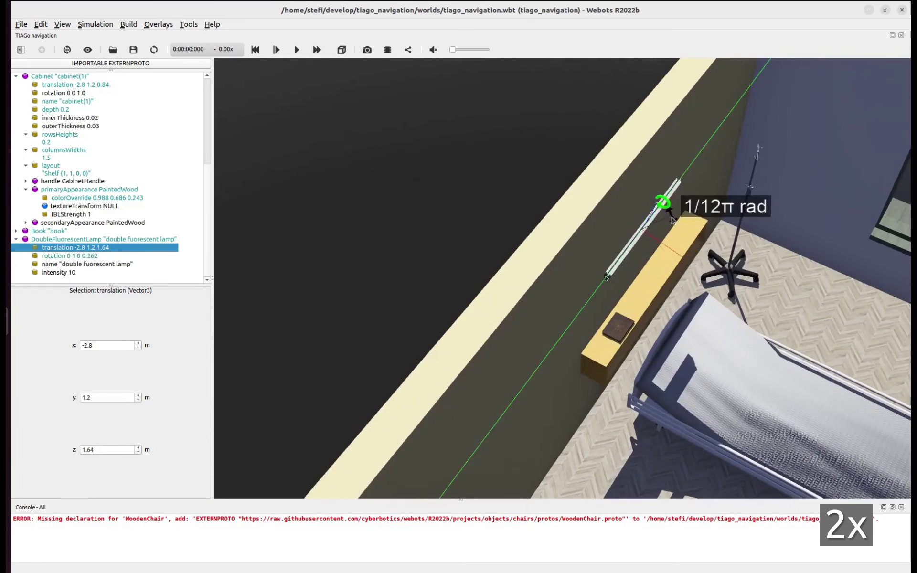
left_click_drag(681, 272, 667, 254)
left_click_drag(684, 296, 600, 285)
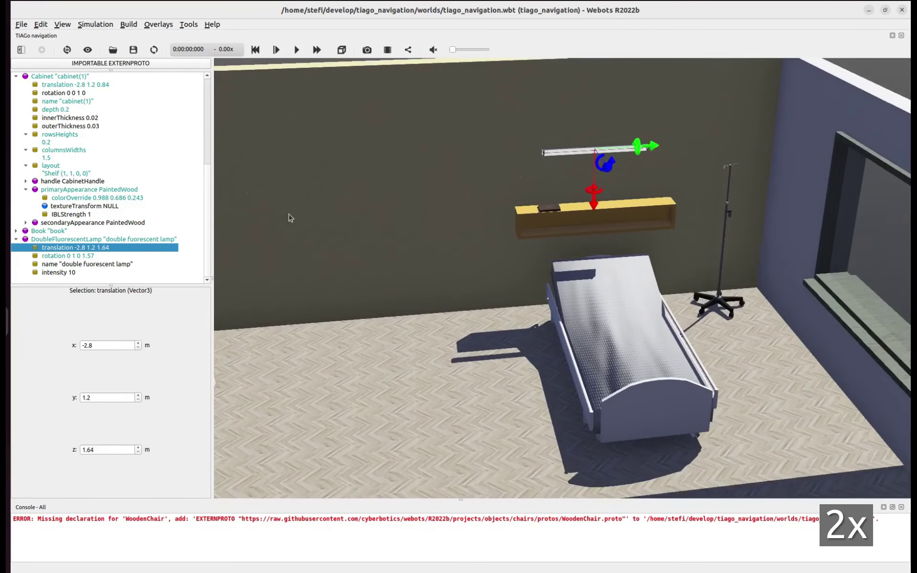
Duplicate the DoubleFluorescentLamp node in the scene tree
left_click(121, 239)
key("ctrl+c")
key("ctrl+v")
scroll(489, 254, "down", 5)
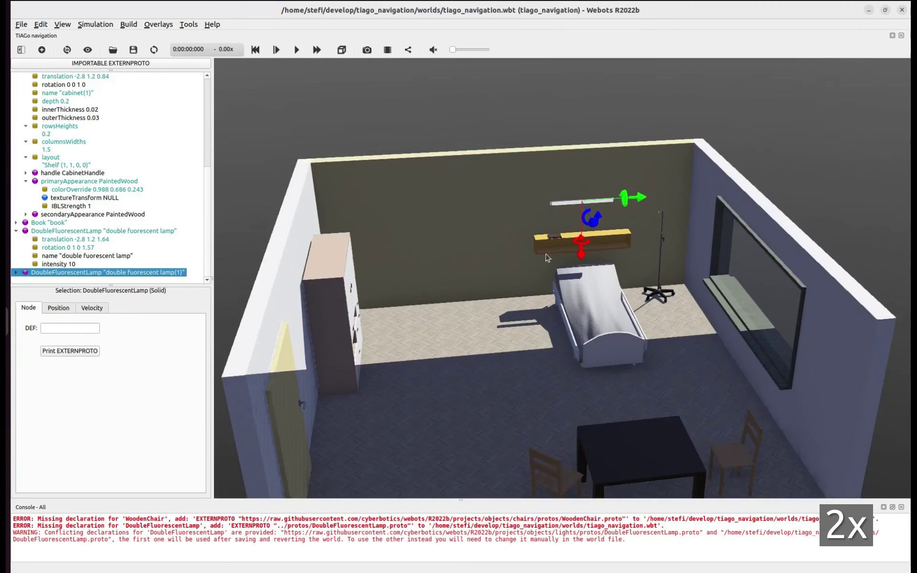
Move the lamp copy off the wall to the foot of the bed and rotate it to run parallel to the bed
left_click_drag(594, 227, 597, 369)
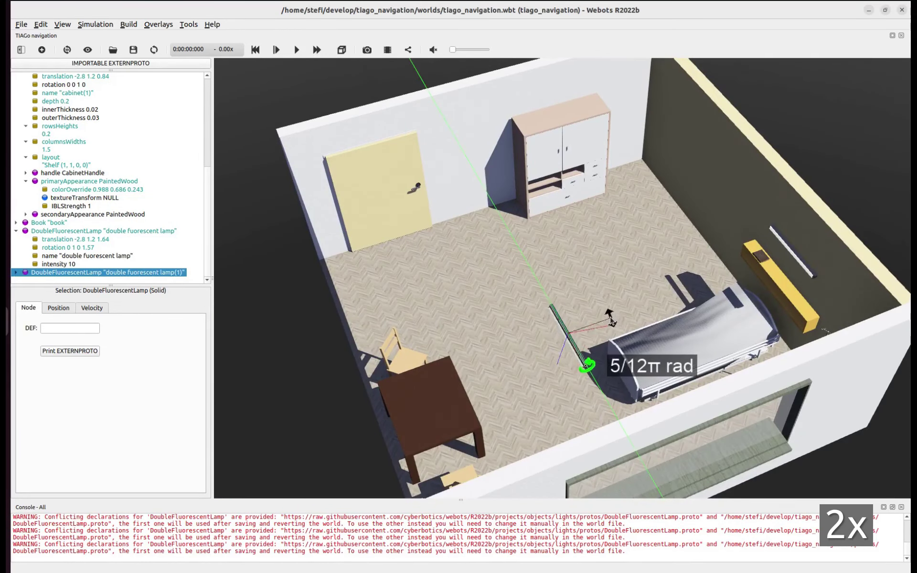
left_click_drag(610, 327, 641, 314)
left_click_drag(633, 355, 630, 312)
left_click_drag(541, 351, 484, 280)
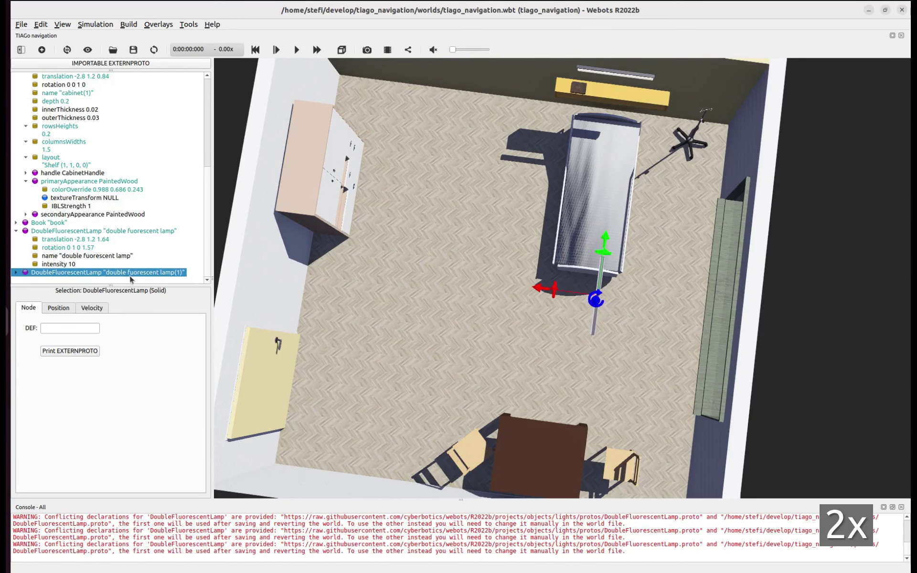
Paste another fluorescent lamp and shift it across the room toward the tall cabinet's side
key("ctrl+v")
left_click_drag(545, 292, 388, 275)
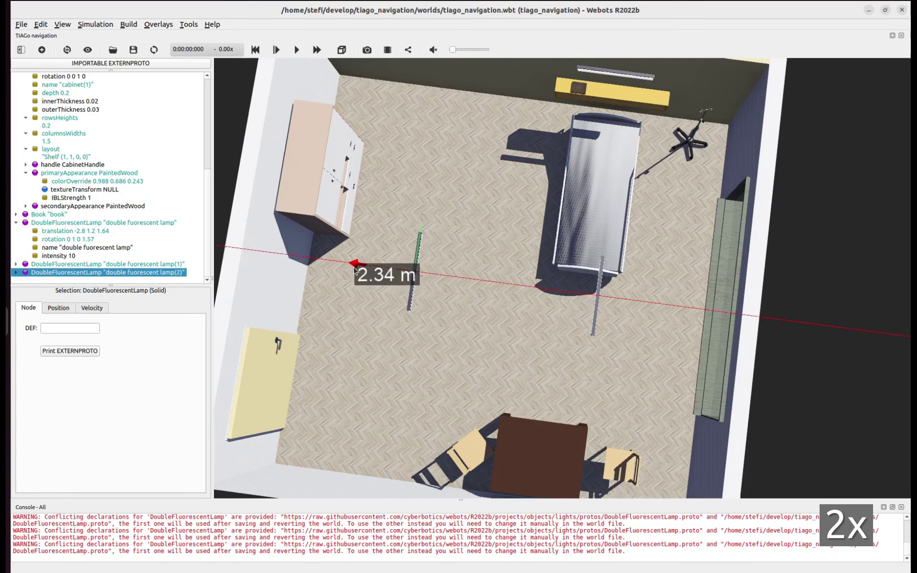
Add a FloorLight (Solid) node from the lights objects to the world
left_click(41, 50)
type("lights")
left_click(344, 222)
left_click(346, 230)
left_click(347, 238)
left_click(348, 247)
left_click(348, 255)
left_click(630, 407)
Move the floor light into the room corner between the window wall and the chair at the table
left_click_drag(492, 277, 657, 486)
left_click_drag(575, 426, 693, 390)
right_click_drag(693, 390, 646, 271)
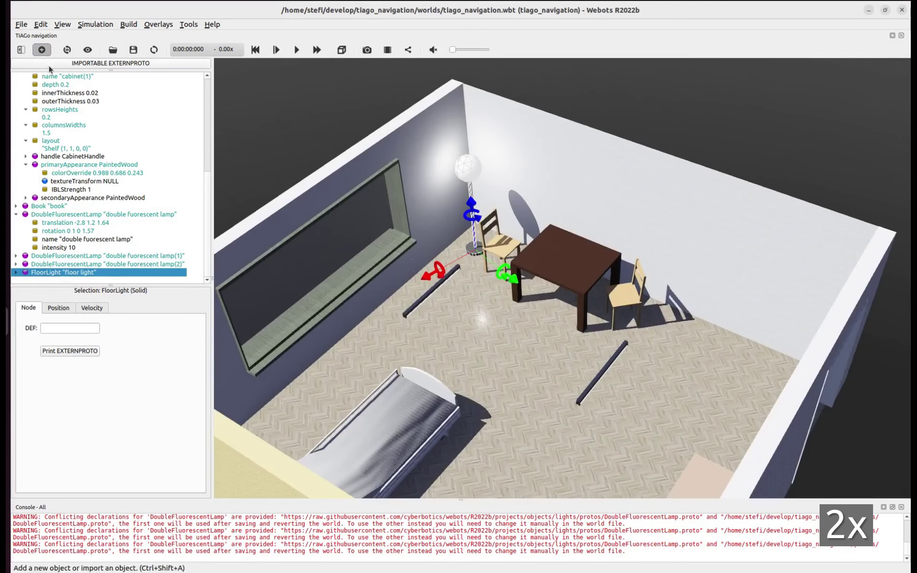
Add a PortraitPainting (Solid) node from the paintings objects to the world
left_click(41, 50)
left_click(276, 205)
double_click(303, 242)
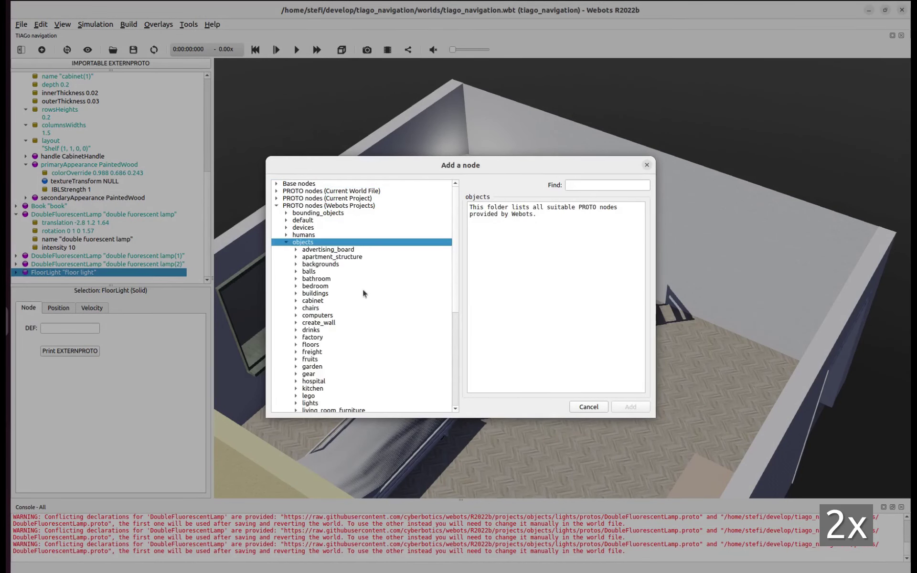
scroll(353, 285, "down", 2)
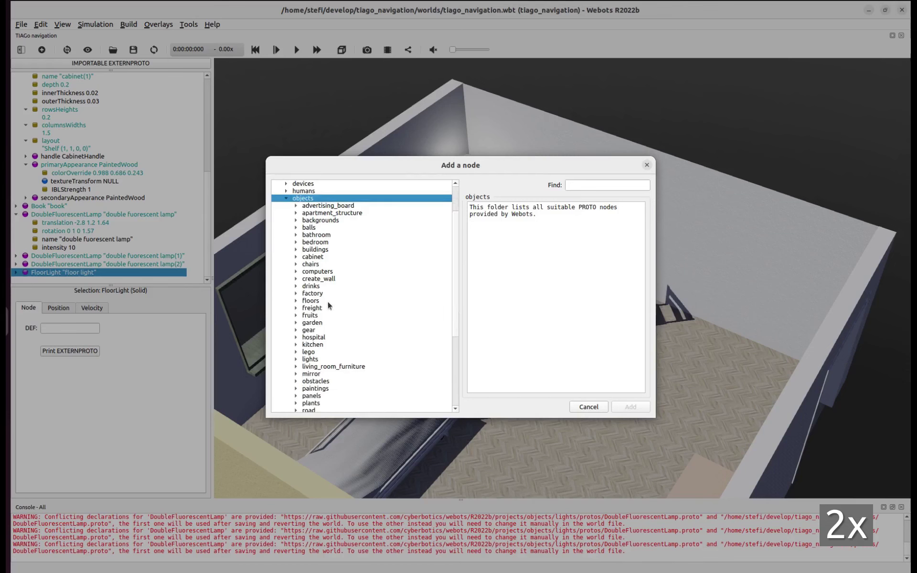
scroll(326, 342, "down", 1)
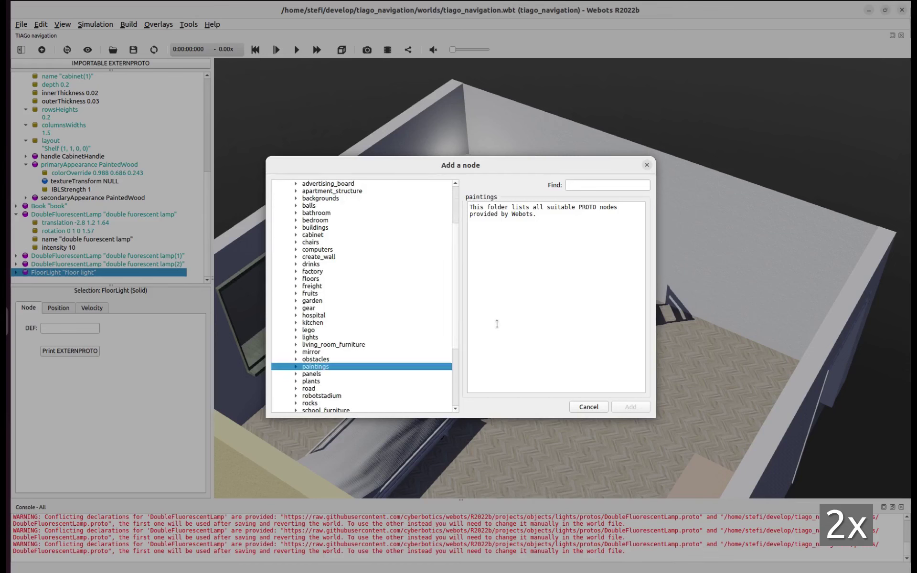
left_click(321, 377)
left_click(332, 385)
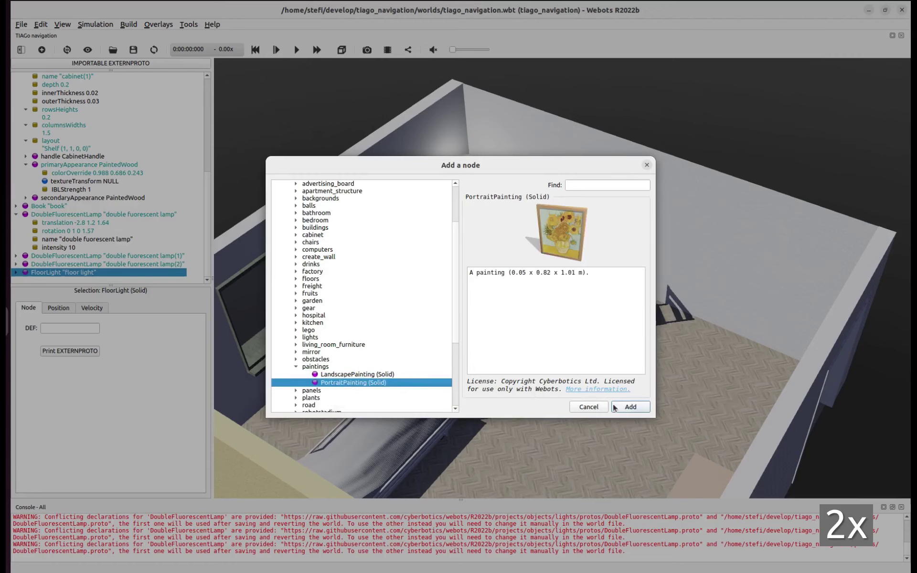
left_click(620, 407)
Move the portrait painting across the room and up against the wall behind the table
mouse_move(536, 372)
left_mouse_down()
mouse_move(473, 352)
mouse_move(501, 389)
mouse_move(485, 436)
mouse_move(513, 446)
mouse_move(620, 296)
left_mouse_up()
left_click_drag(695, 262, 694, 286)
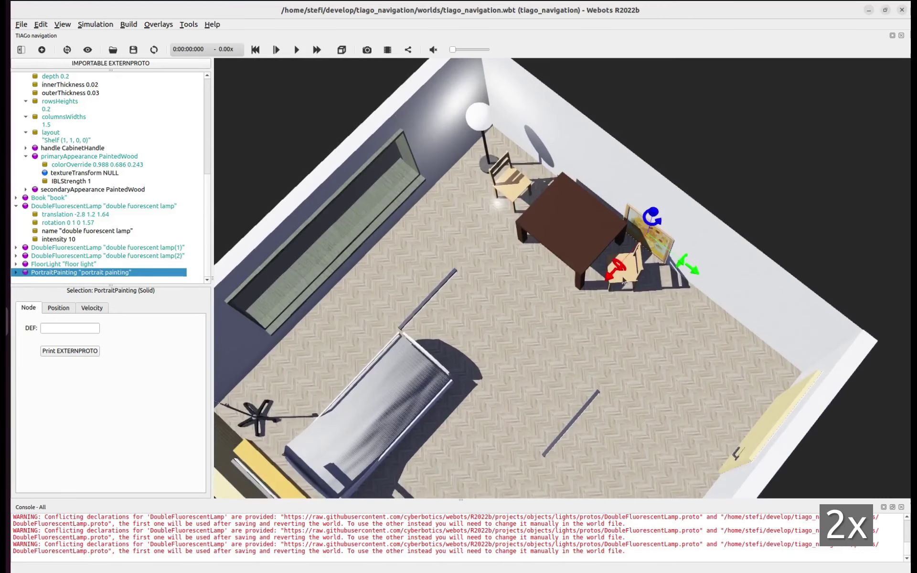
left_click_drag(654, 211, 661, 194)
left_click_drag(680, 291, 707, 257)
left_click_drag(685, 197, 625, 194)
left_click_drag(569, 136, 570, 131)
mouse_move(560, 334)
left_mouse_down()
mouse_move(552, 355)
mouse_move(493, 375)
mouse_move(423, 366)
mouse_move(450, 360)
left_mouse_up()
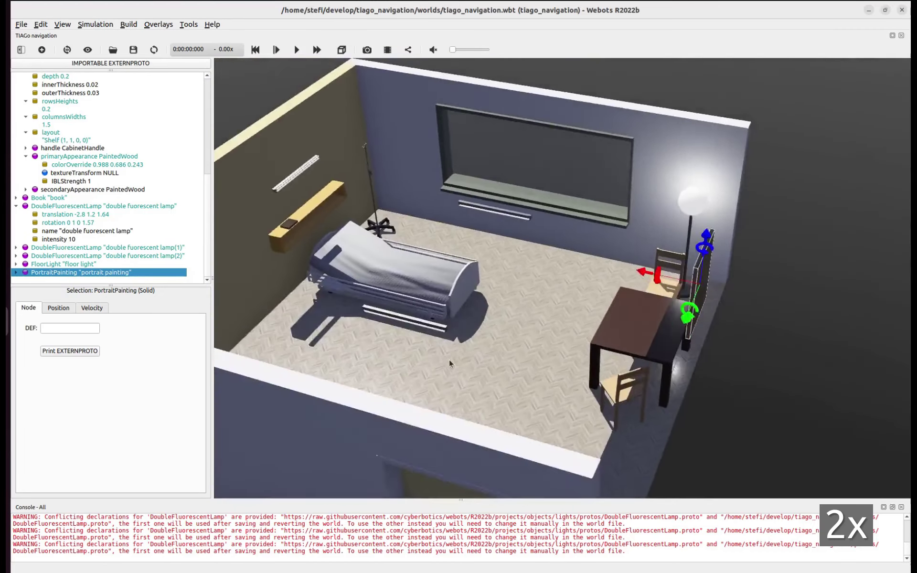
Add a Transform base node to the world and insert a CadShape node in its children
scroll(572, 337, "up", 6)
left_click(50, 49)
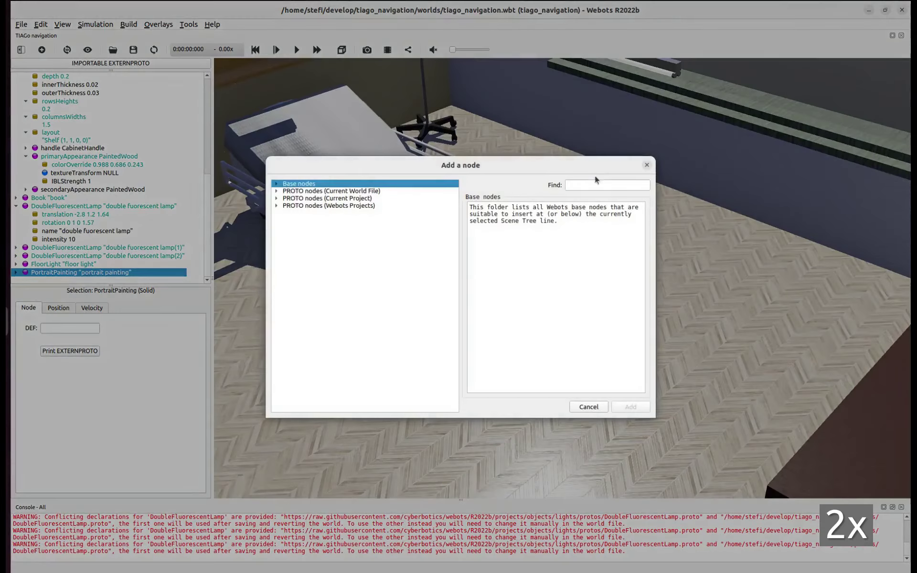
left_click(315, 191)
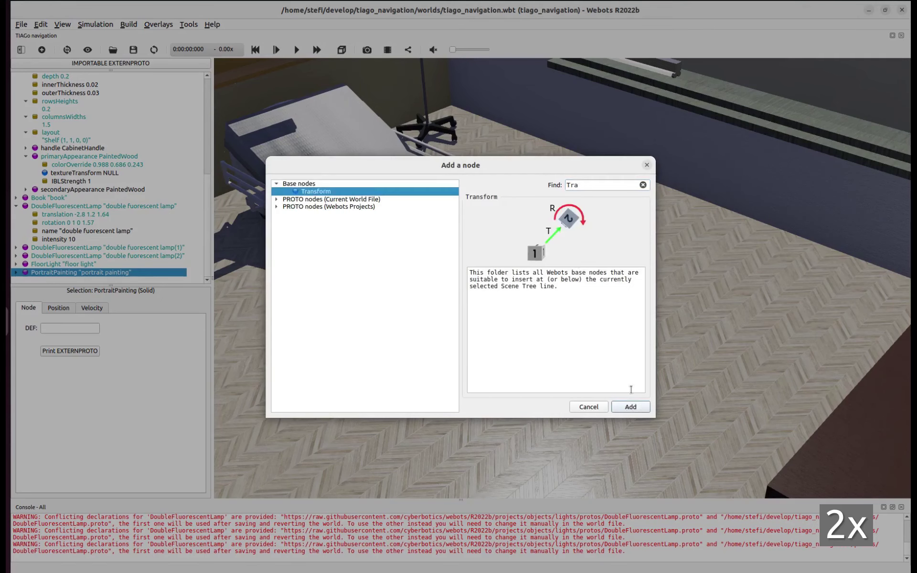
left_click(631, 406)
scroll(71, 254, "down", 2)
left_click(72, 257)
left_click(41, 49)
type("Cad")
left_click(635, 407)
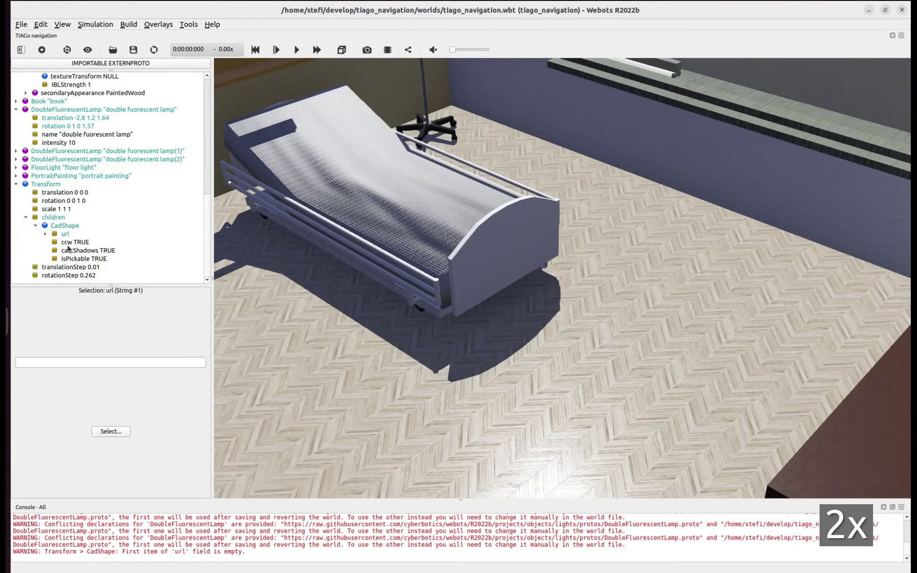
Set the CadShape's url to the Jim.dae mesh from the project's humans folder
left_click(111, 432)
left_click(469, 127)
double_click(428, 167)
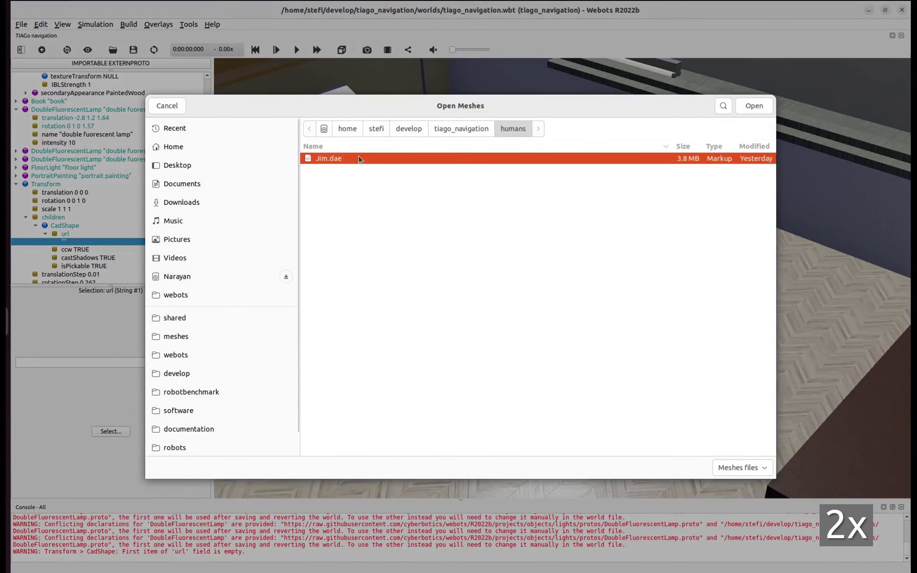
double_click(360, 155)
scroll(594, 258, "down", 10)
left_click_drag(573, 265, 481, 271)
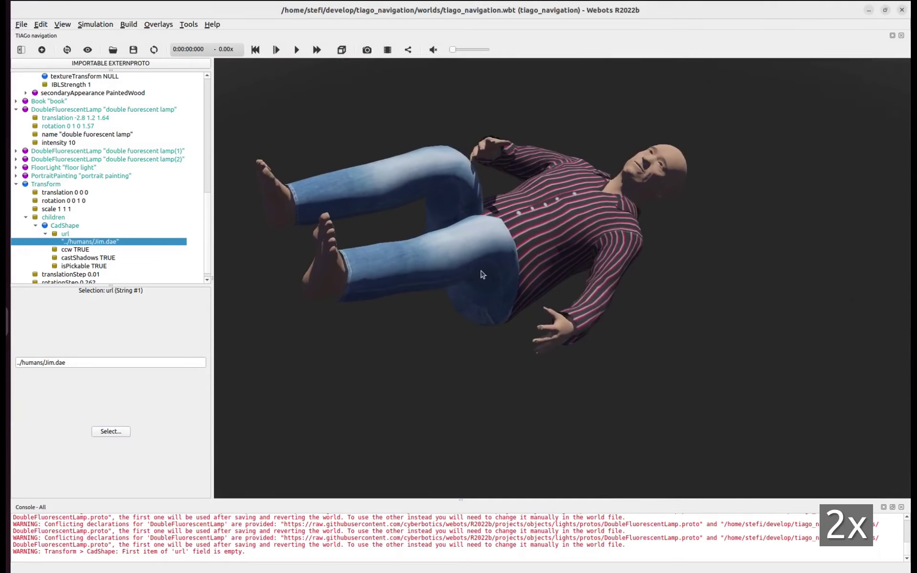
Set the human Transform's scale to 0.1 on the x, y and z axes
left_click(56, 209)
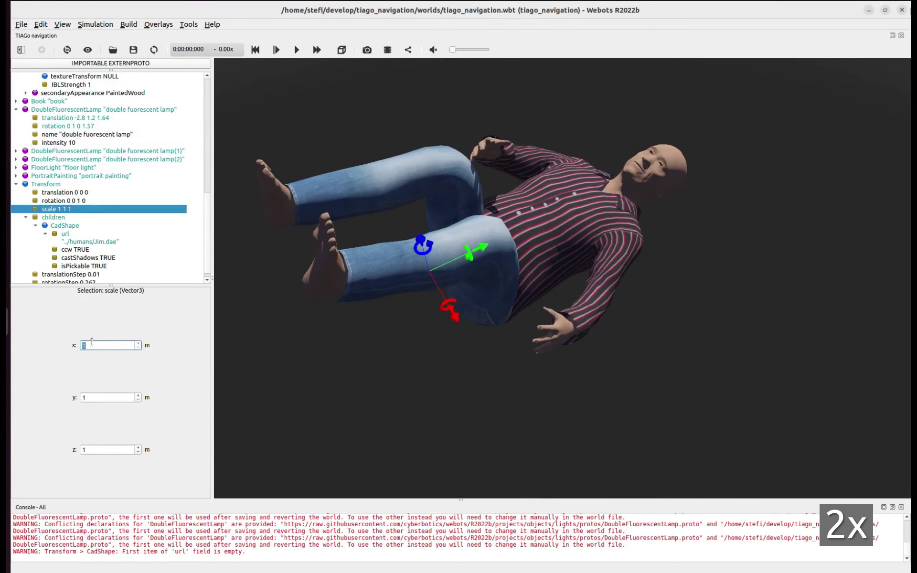
type("0.1")
key("Tab")
type("0.1")
key("Tab")
type("0.1")
key("Return")
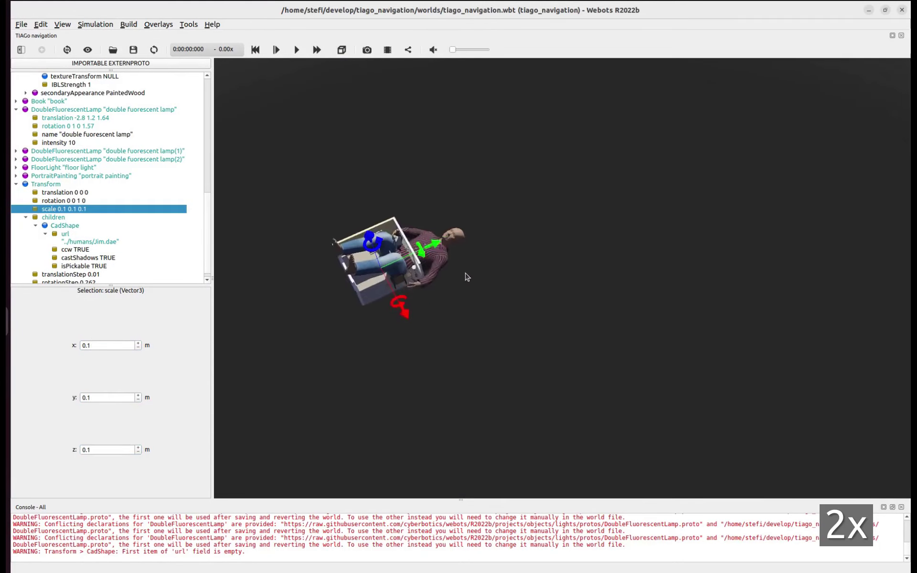
Set the human Transform's scale to 0.01 on the x, y and z axes
scroll(466, 274, "up", 1)
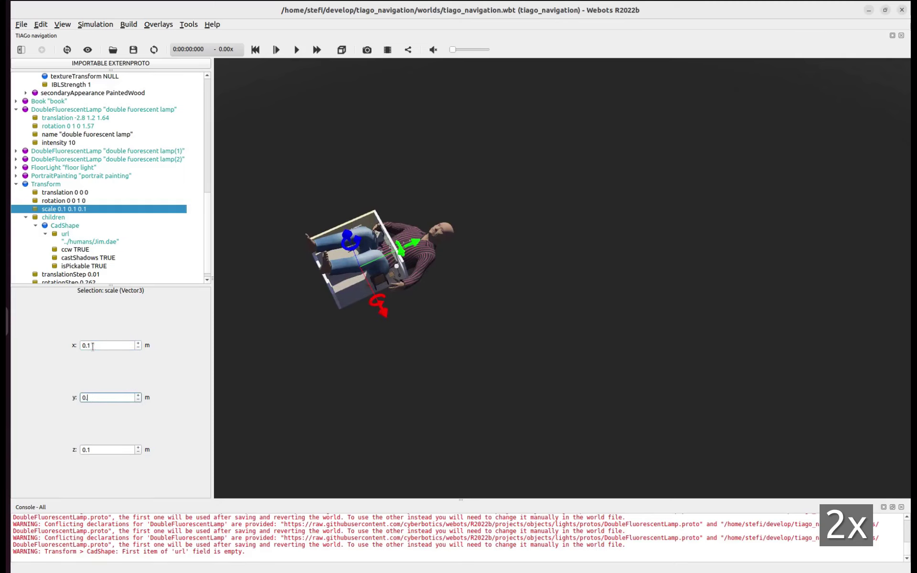
type("01")
key("Tab")
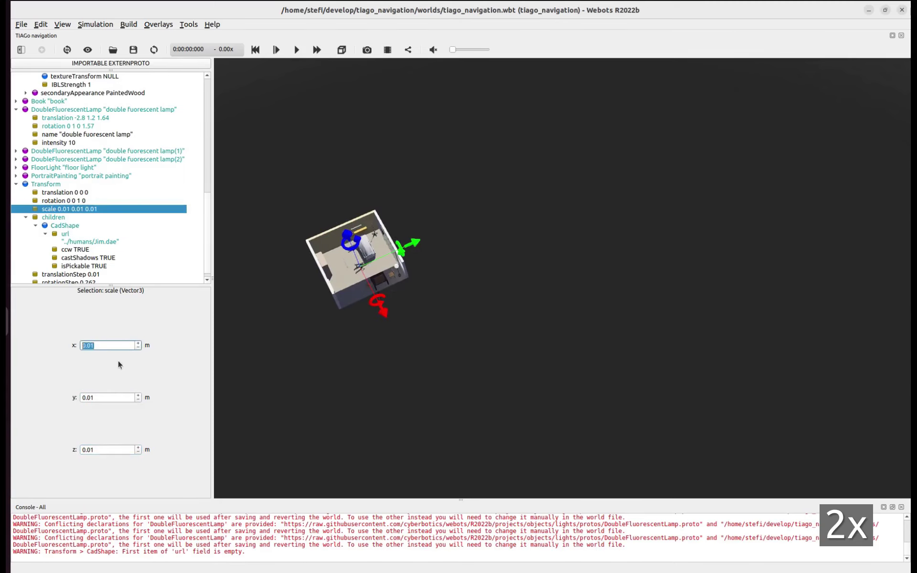
Rotate the human upright by 1.57 about x and seat it on the bed's edge at translation -0.86 0.83 0.33
right_click(68, 186)
left_click(96, 274)
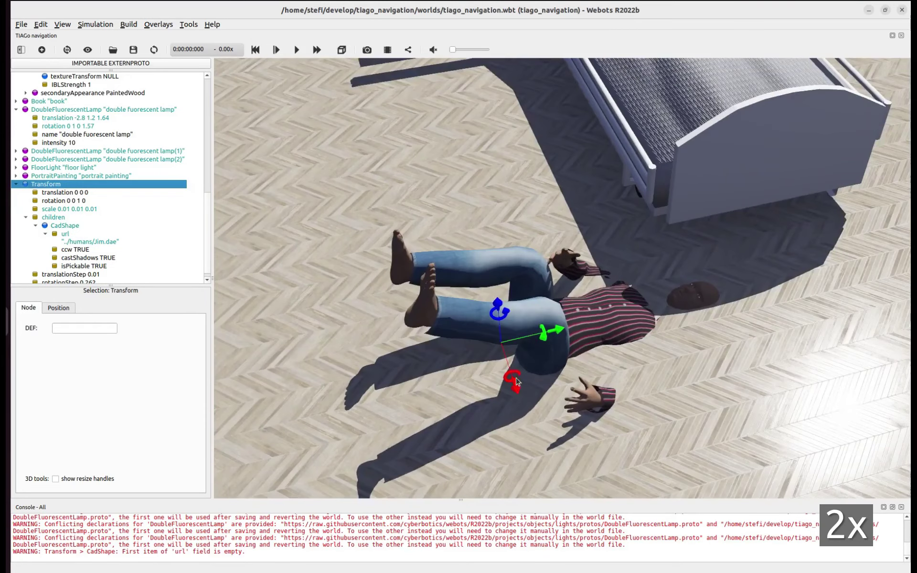
left_click_drag(511, 368, 492, 243)
left_click_drag(417, 224, 567, 188)
left_click_drag(619, 139, 625, 89)
left_click_drag(540, 143, 629, 164)
right_click_drag(629, 163, 586, 353)
scroll(525, 334, "up", 3)
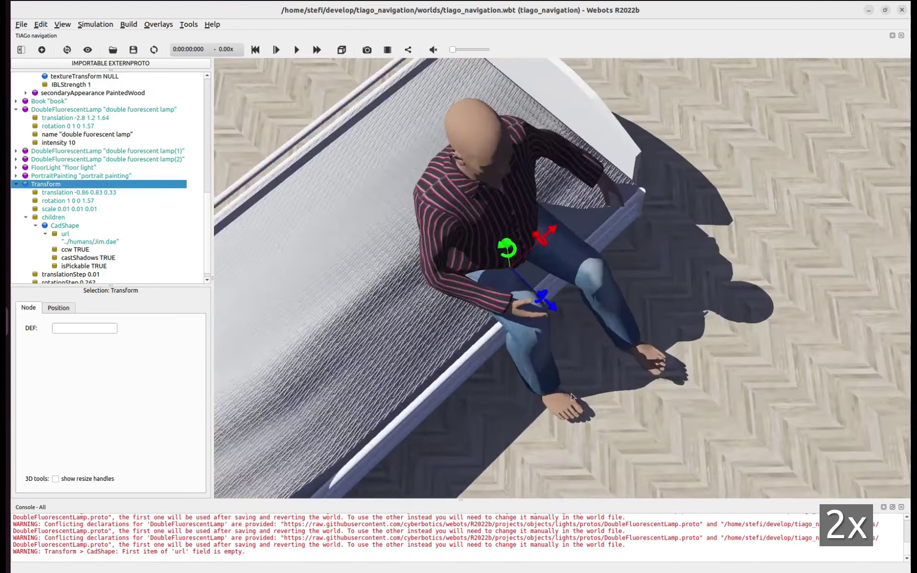
Turn the seated human slightly about its vertical axis and nudge it to translation -0.845 0.804 0.33 on the bed
left_click_drag(409, 375, 432, 334)
scroll(432, 338, "down", 5)
left_click_drag(387, 298, 390, 297)
left_click_drag(392, 354, 336, 361)
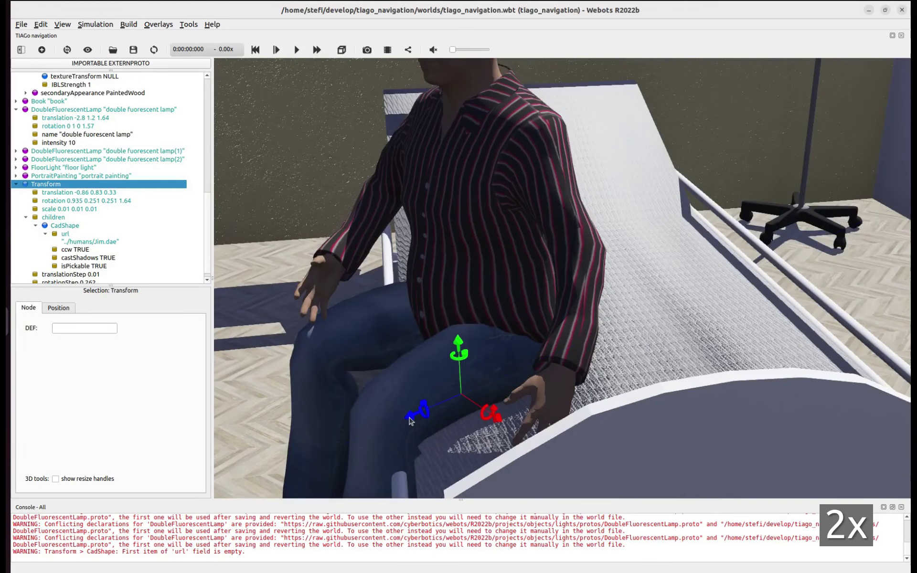
left_click_drag(411, 420, 403, 431)
scroll(334, 382, "down", 5)
left_click_drag(335, 382, 480, 89)
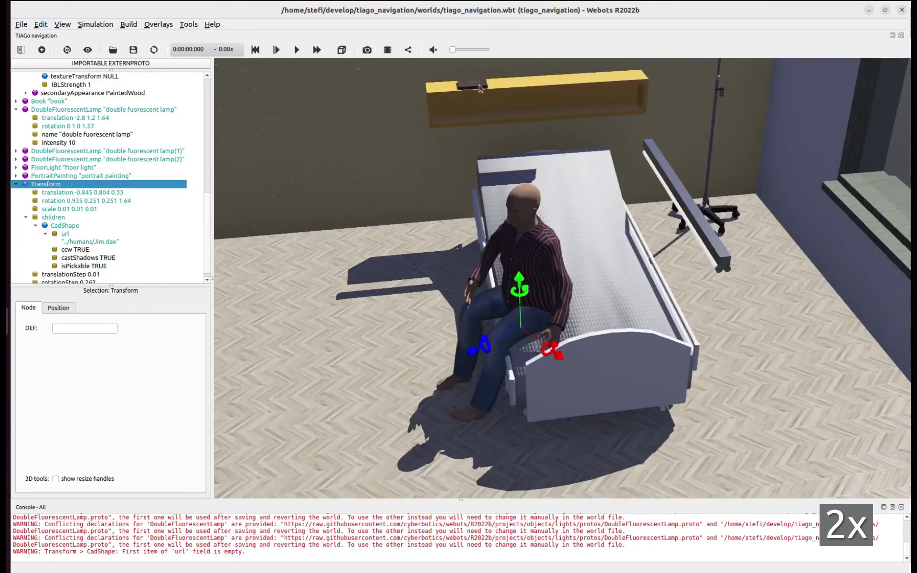
Add a TiagoIron (Robot) node from the PAL Robotics models after the human's Transform
left_click(480, 89)
left_click_drag(478, 239, 425, 304)
scroll(103, 243, "down", 2)
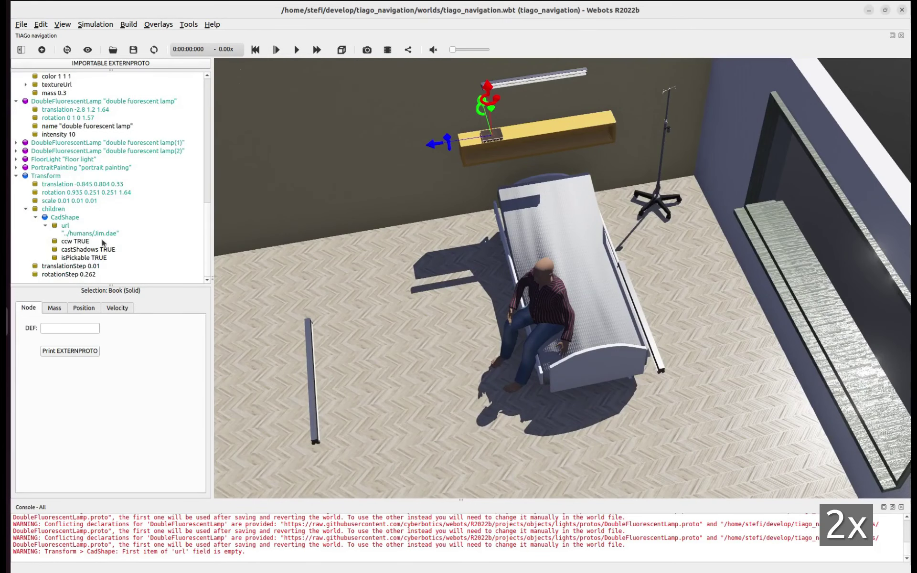
left_click(46, 176)
left_click(42, 50)
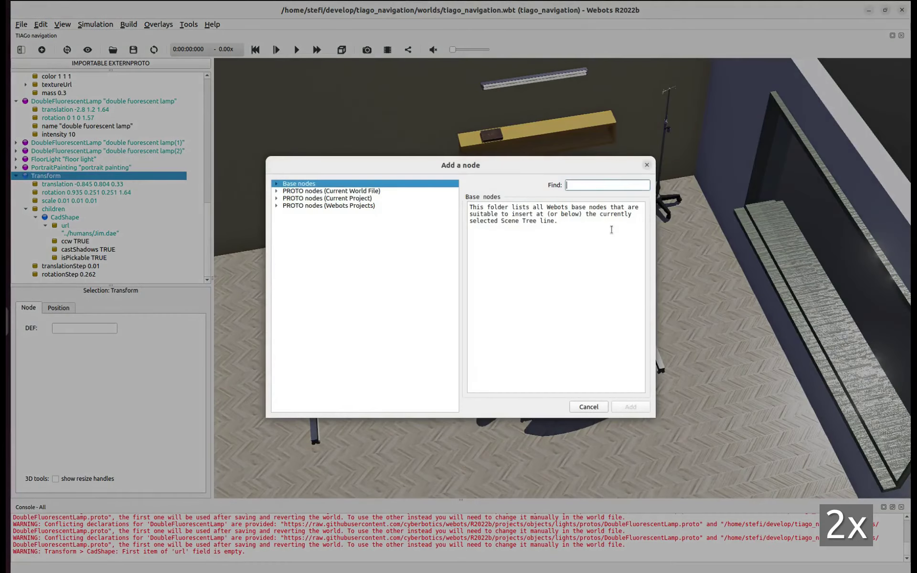
type("tiago")
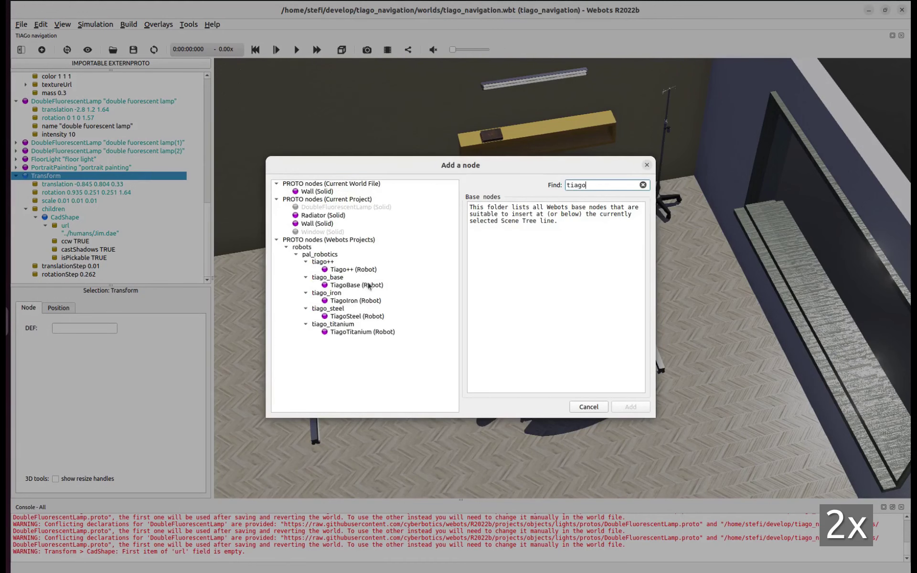
left_click(365, 270)
key("Down")
key("Down")
key("Down")
key("Down")
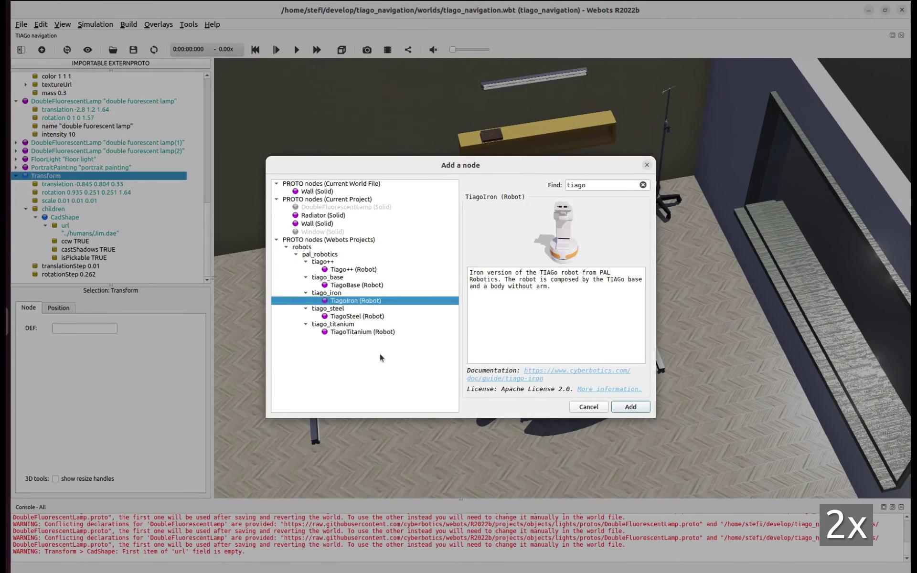
left_click(368, 303)
left_click(623, 407)
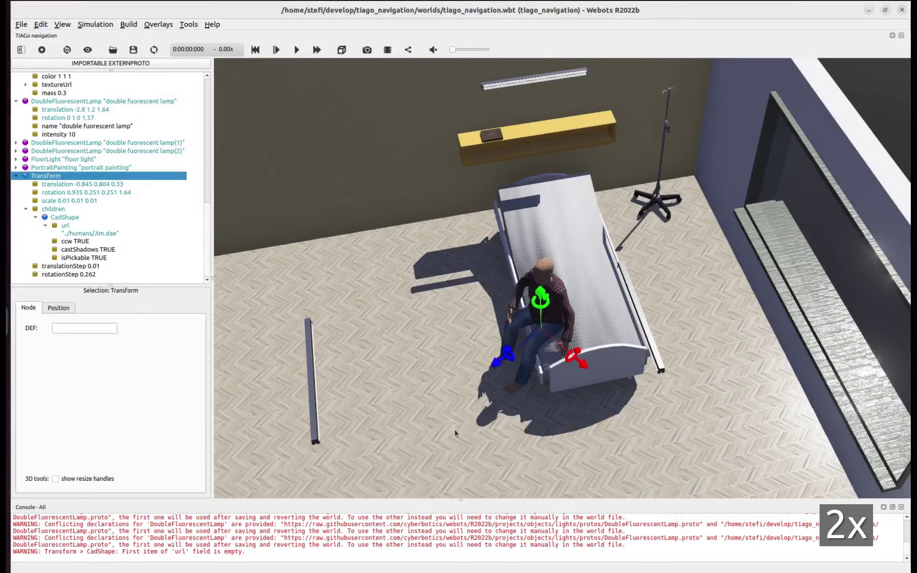
Move the TIAGo Iron robot across the floor to the open area near the tall cabinet and the door
scroll(455, 429, "down", 3)
left_click_drag(512, 376, 385, 392, "shift")
left_click_drag(427, 399, 407, 408, "shift")
Add a Radiator (Solid) node to the world after the book node
left_click(51, 152)
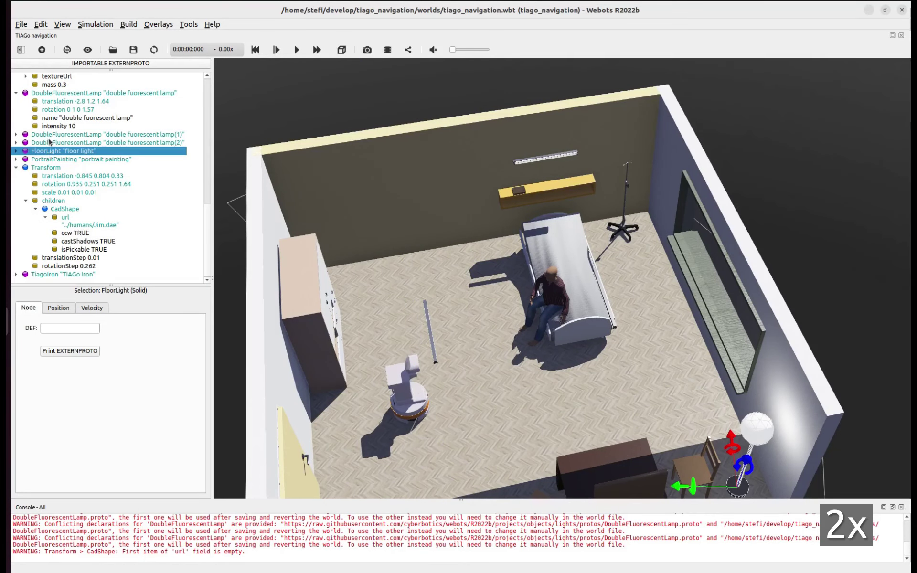
scroll(45, 110, "up", 2)
left_click(54, 85)
key("ctrl+shift+a")
type("Ra")
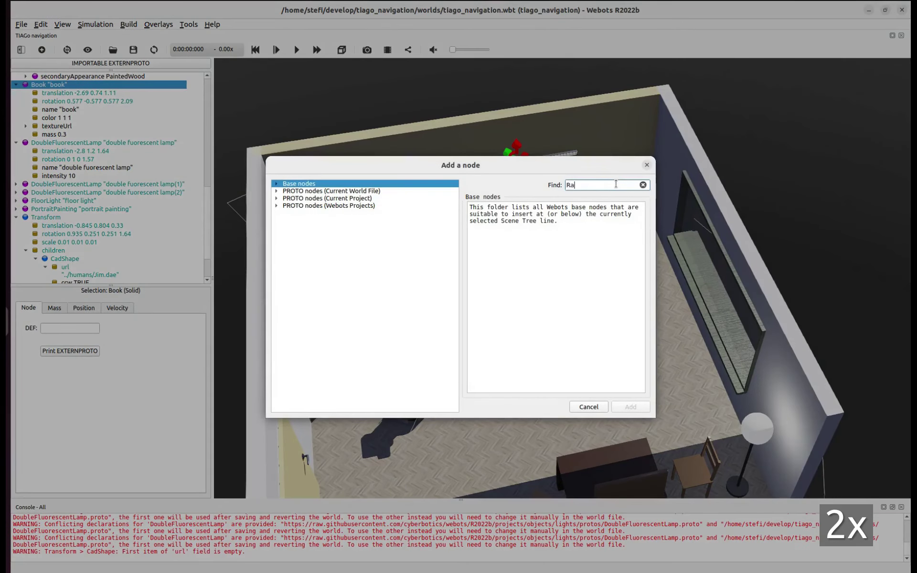
type("dia")
left_click(337, 194)
left_click(638, 406)
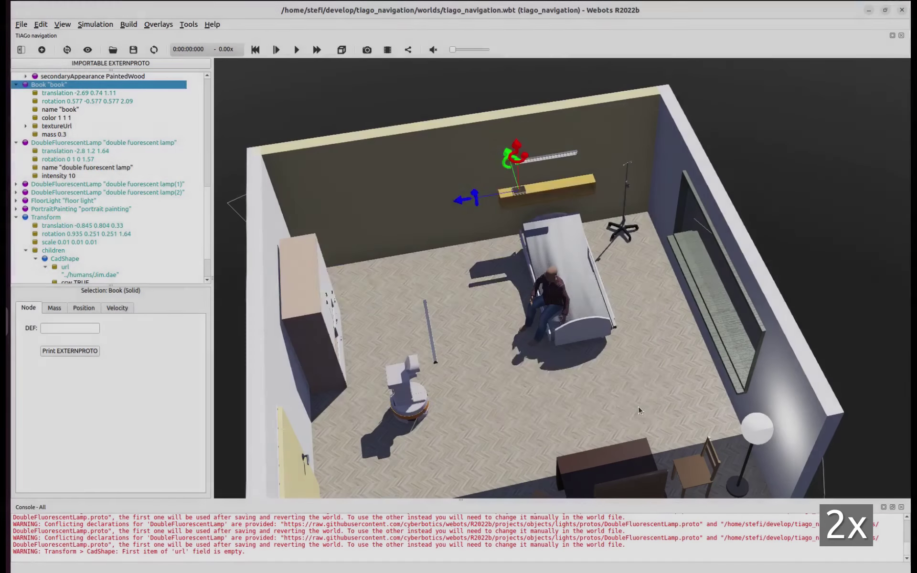
Rotate the radiator parallel to the window wall and move it beneath the window
left_click_drag(569, 370, 713, 338)
left_click_drag(643, 381, 678, 404)
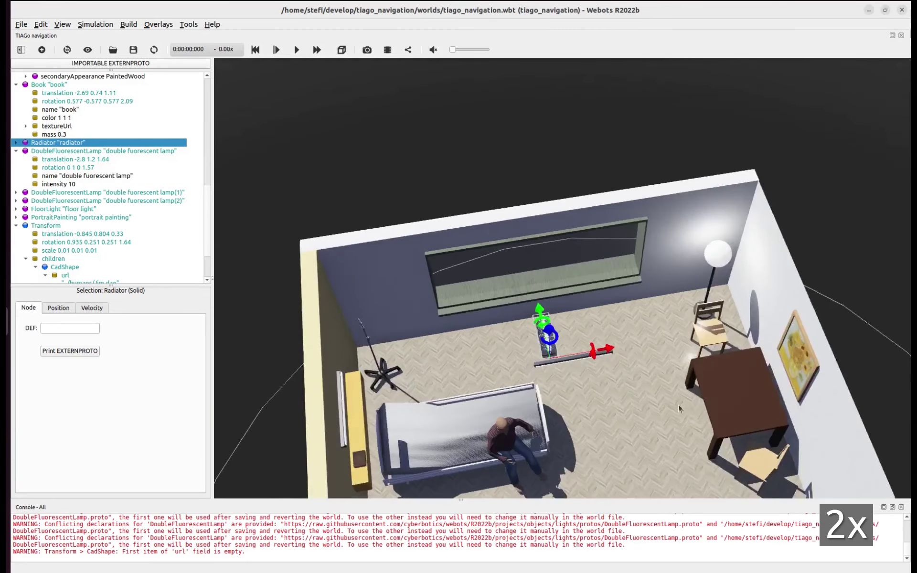
scroll(678, 404, "up", 5)
mouse_move(541, 389)
left_mouse_down()
mouse_move(544, 416)
mouse_move(590, 459)
mouse_move(542, 401)
left_mouse_up()
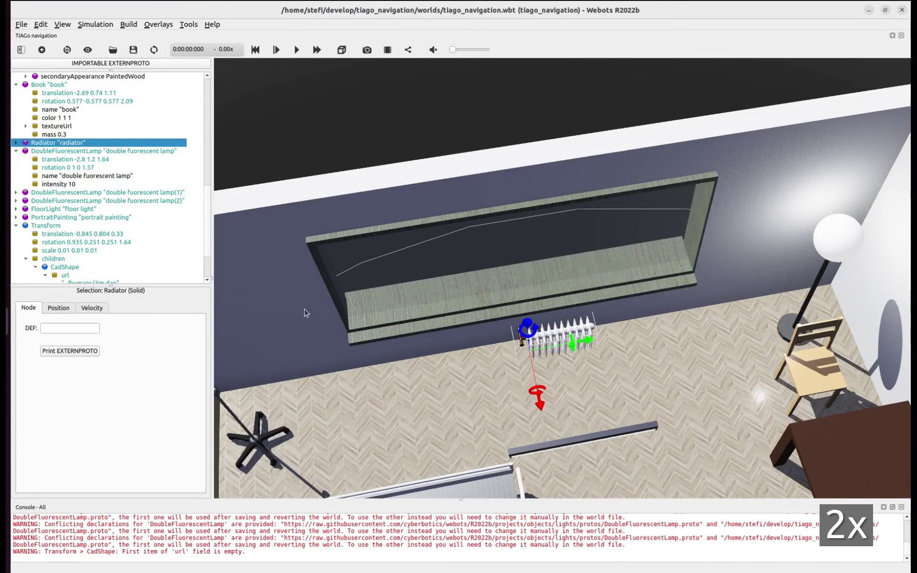
Fine-tune the radiator's position so its pipes meet the wall under the window, at about y 2.87 and z 0.29
left_click(17, 143)
scroll(488, 360, "up", 4)
left_click_drag(491, 364, 509, 321)
left_click_drag(444, 372, 485, 353)
left_click_drag(465, 308, 465, 302)
left_click_drag(497, 359, 516, 368)
left_click_drag(383, 364, 403, 366)
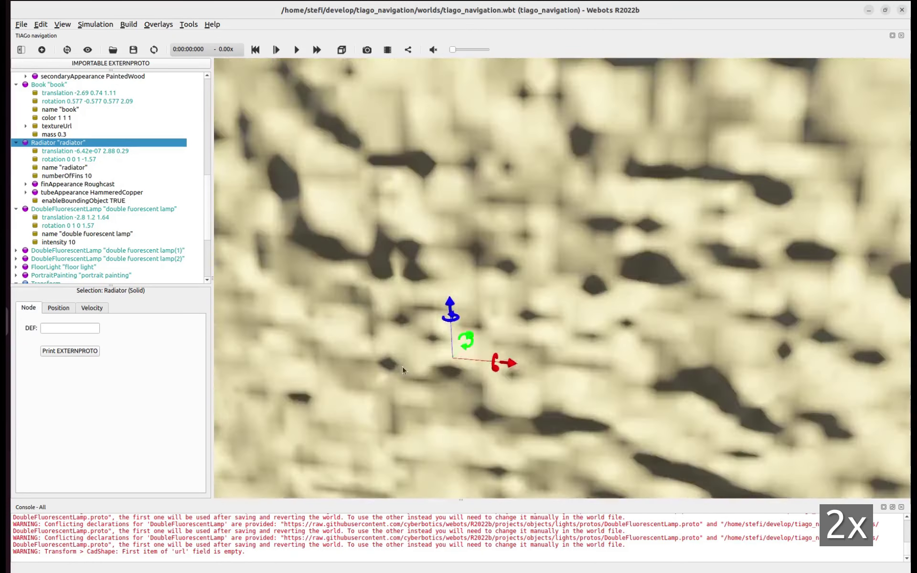
scroll(403, 371, "up", 3)
left_click_drag(471, 381, 475, 381)
Set the radiator's numberOfFins to 40 and slide it along the window wall to x -1.11
left_click(67, 175)
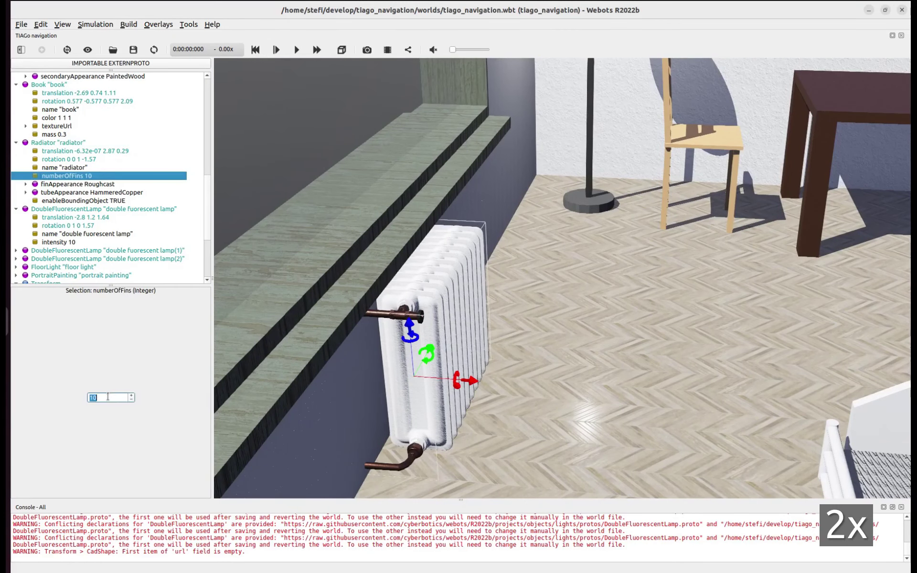
key("Return")
left_click_drag(395, 377, 527, 353)
scroll(644, 359, "down", 3)
scroll(579, 424, "down", 5)
left_click_drag(603, 414, 562, 348)
scroll(555, 351, "up", 5)
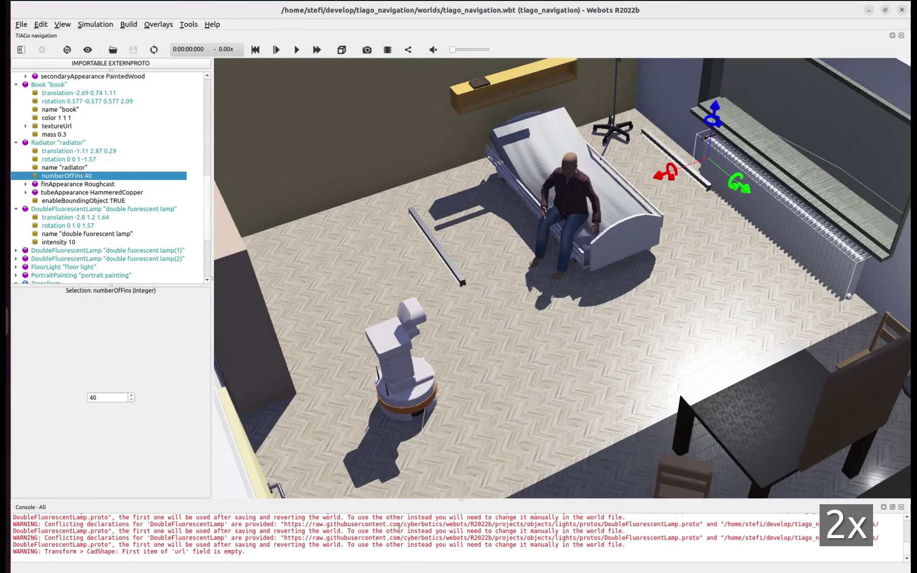
Reload the hospital room world and run the simulation in real time
left_click(154, 50)
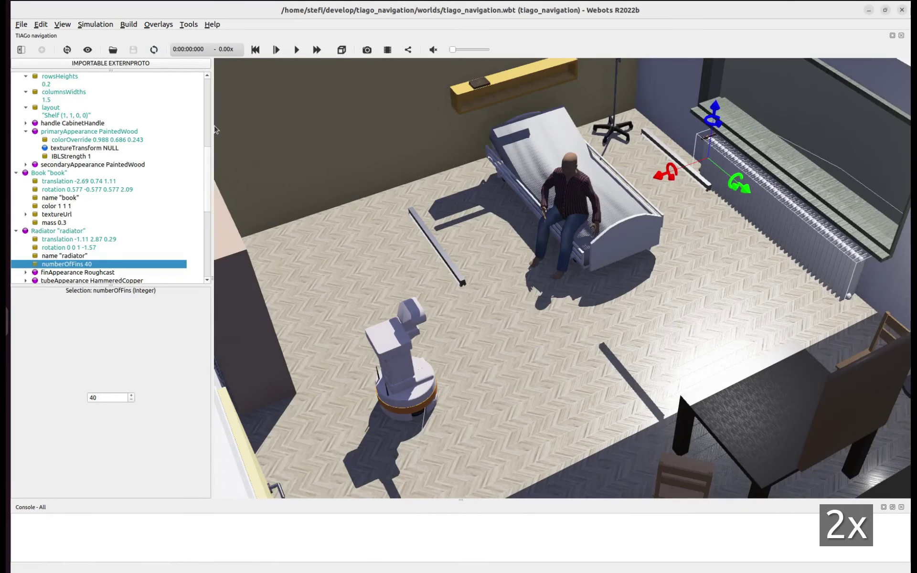
mouse_move(480, 353)
left_mouse_down()
mouse_move(529, 361)
mouse_move(483, 354)
left_mouse_up()
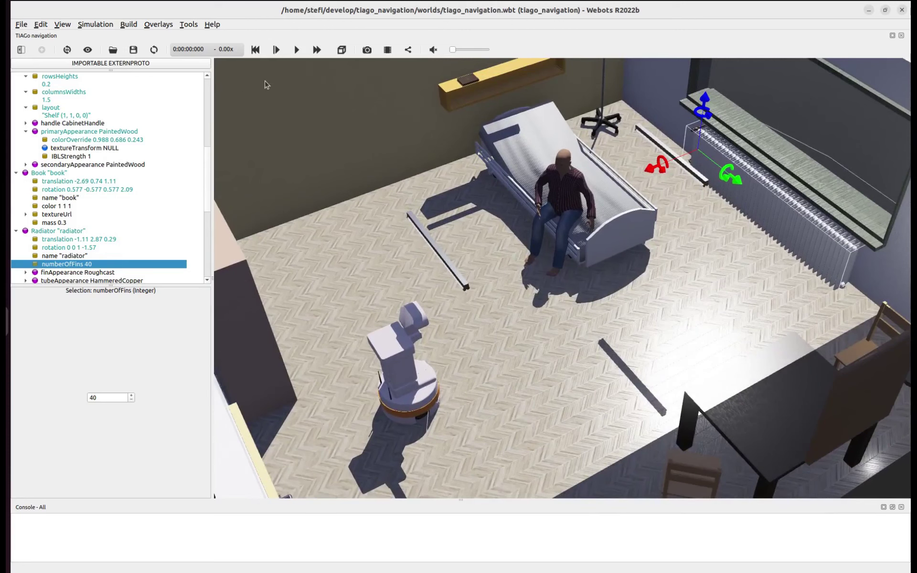
left_click(295, 53)
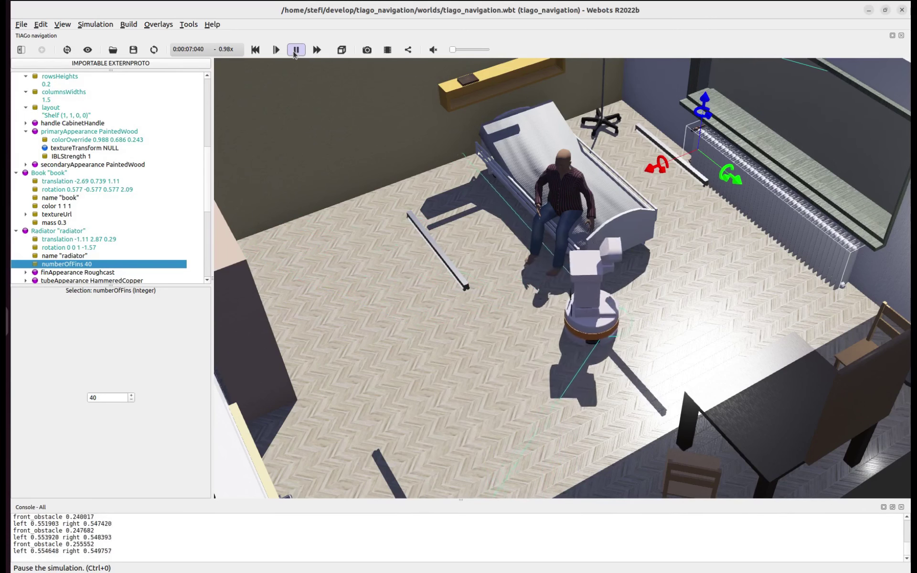
Pause the simulation, export the hospital room scene to webots.cloud and open the upload in the browser
left_click(296, 50)
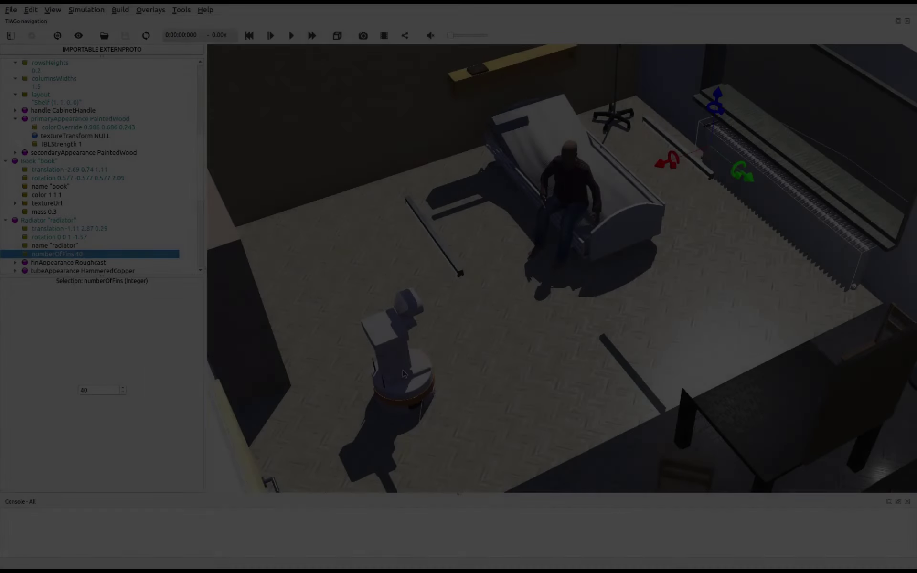
left_click_drag(403, 374, 435, 382)
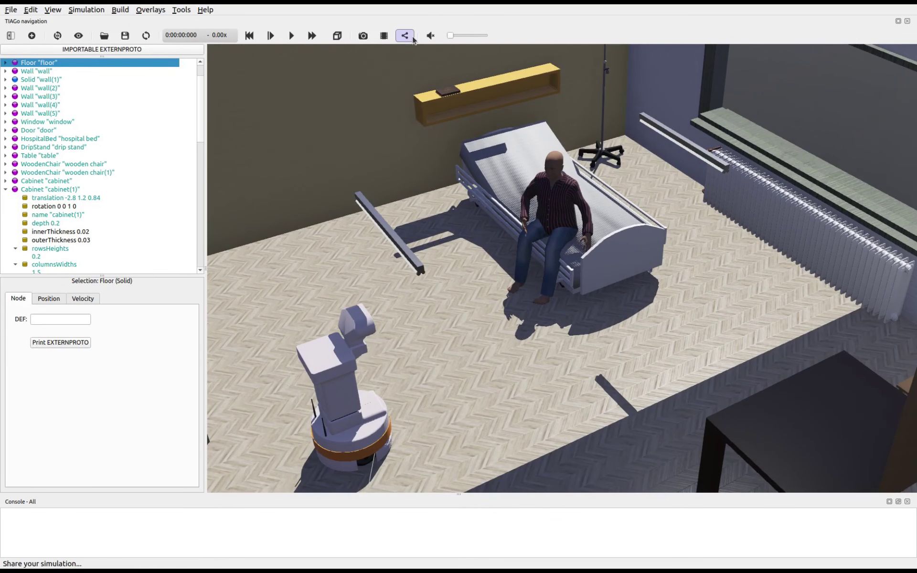
left_click(411, 36)
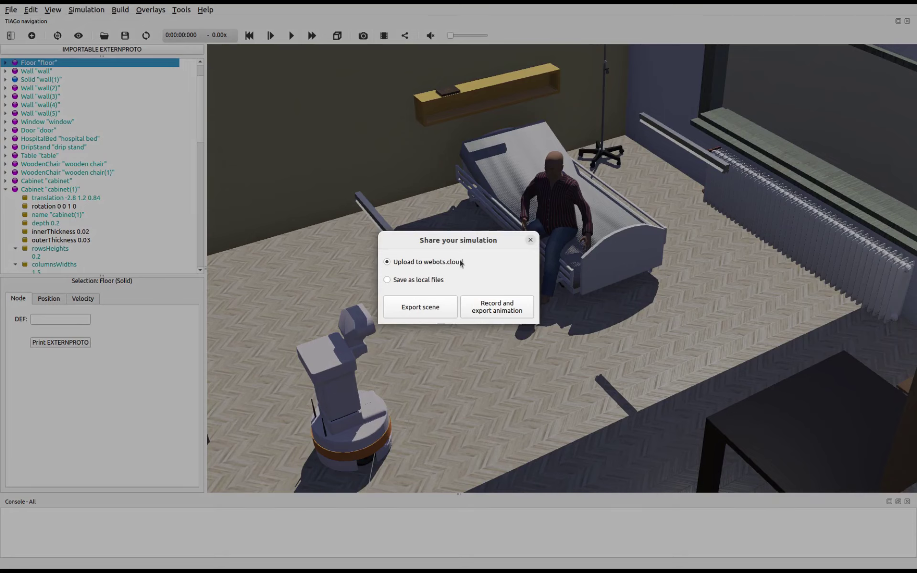
left_click(440, 311)
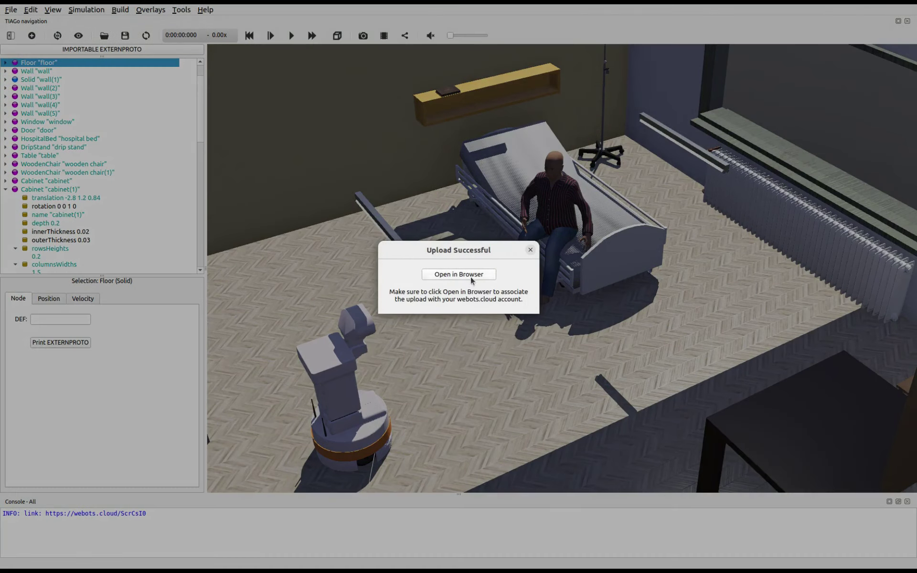
left_click(471, 277)
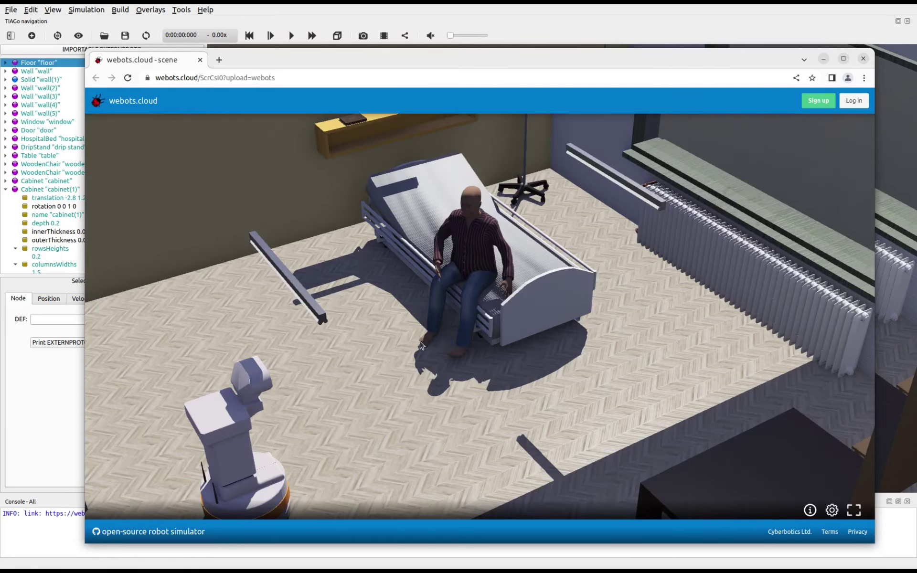
Inspect the uploaded scene in 3D from the patient's bed out to an overview of the whole hospital room
left_click_drag(421, 341, 582, 222)
scroll(372, 356, "up", 3)
right_click_drag(412, 255, 349, 275)
left_click_drag(349, 276, 483, 235)
scroll(479, 237, "down", 5)
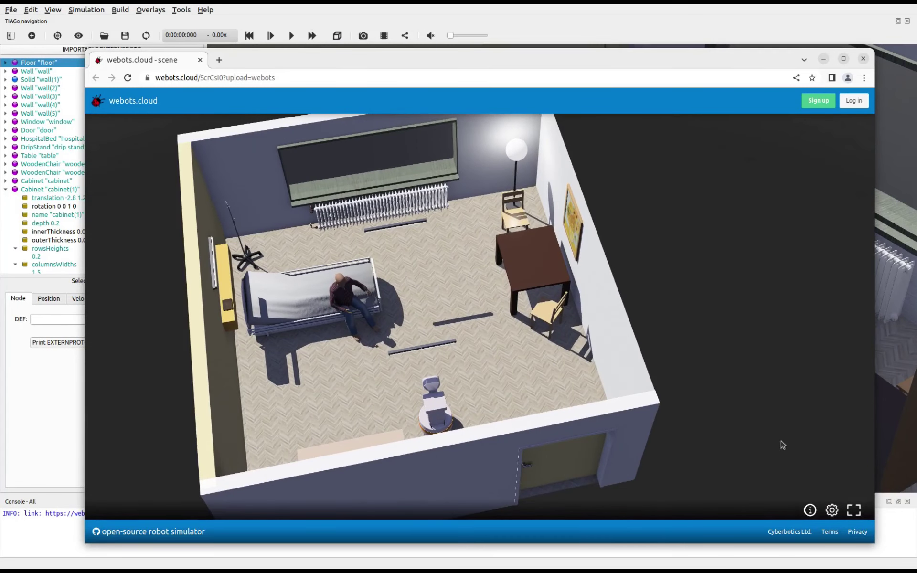
Toggle the uploaded scene's shadows off and on, and view its Simulation and Webots information
left_click(832, 511)
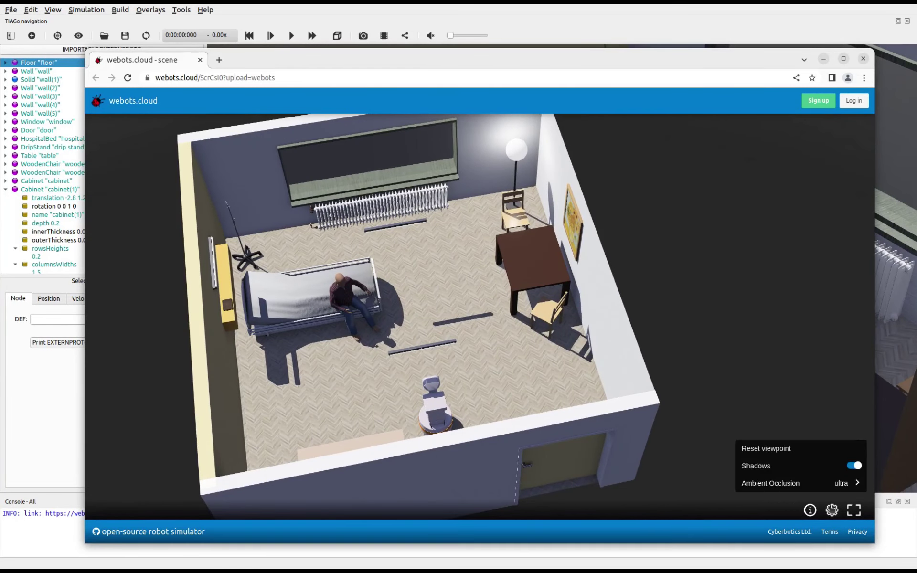
left_click(854, 467)
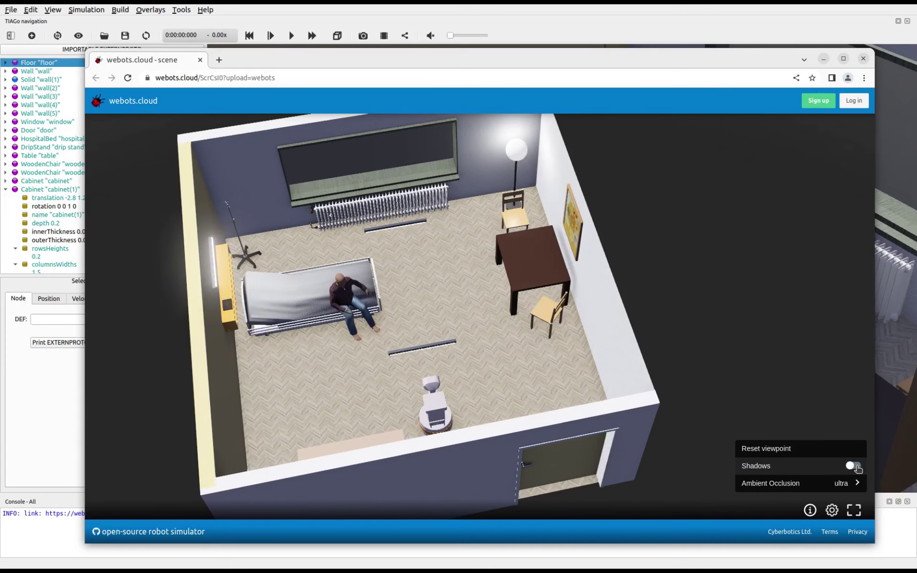
left_click(855, 467)
left_click(811, 510)
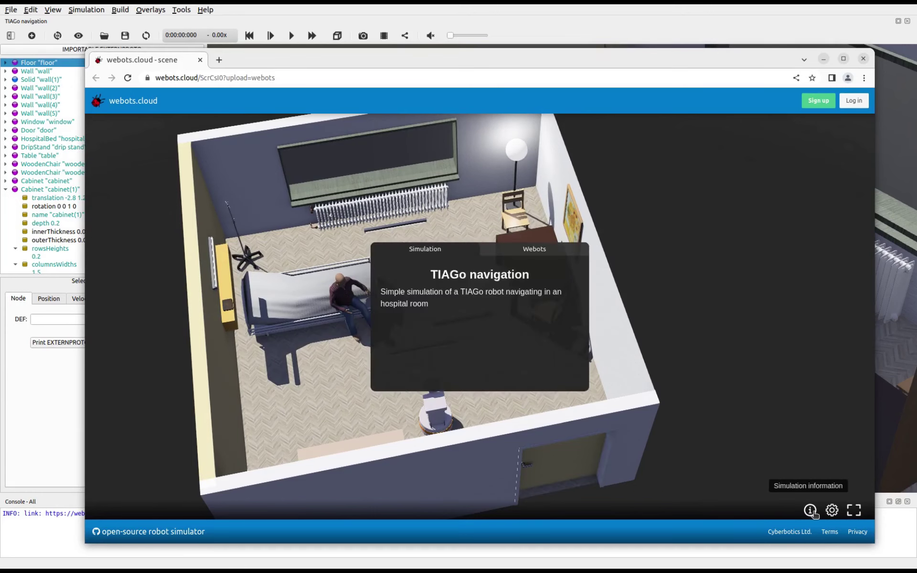
left_click(517, 259)
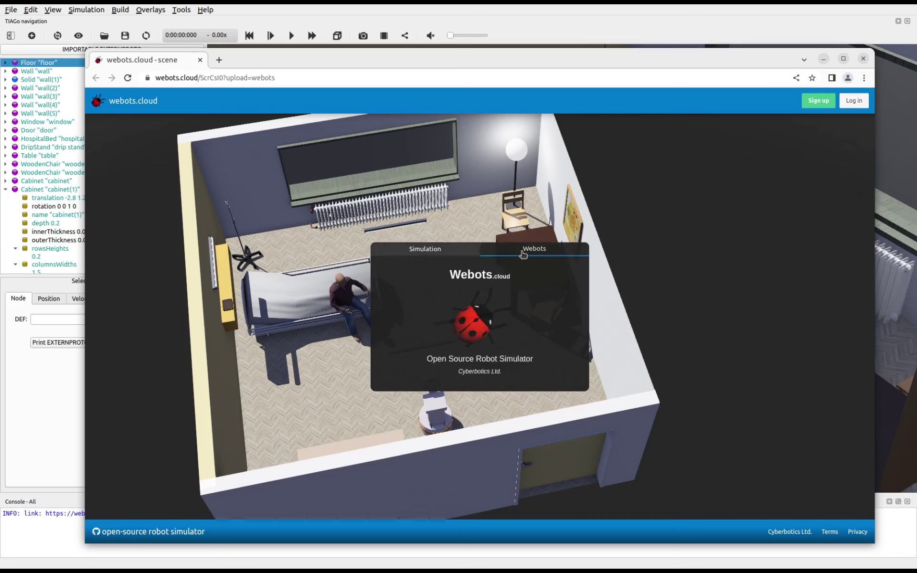
left_click(658, 265)
left_click(203, 80)
key("BackSpace")
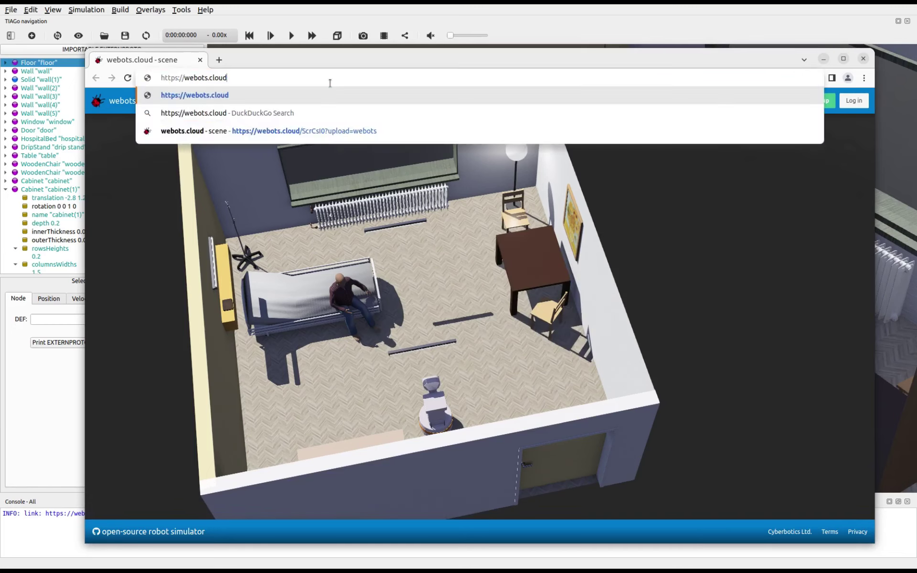
key("Return")
left_click(409, 123)
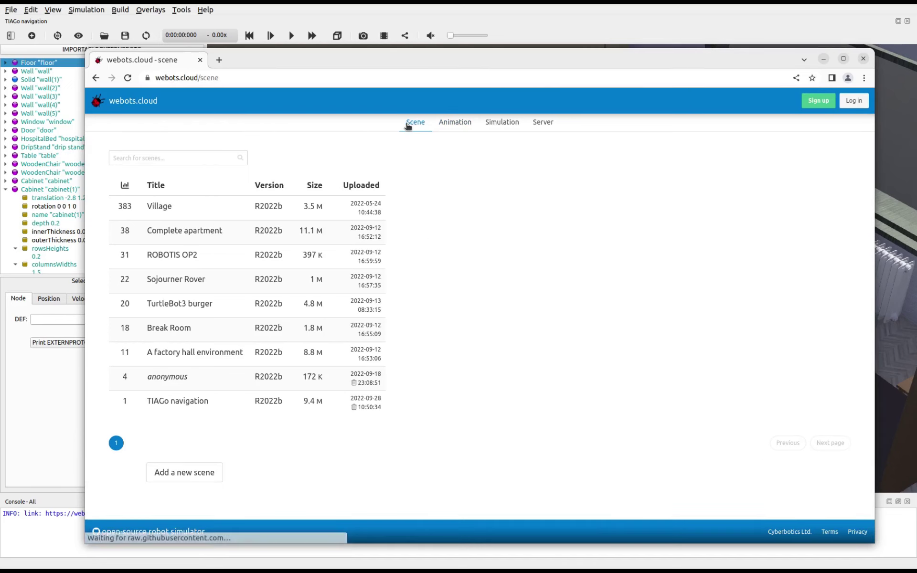
mouse_move(201, 406)
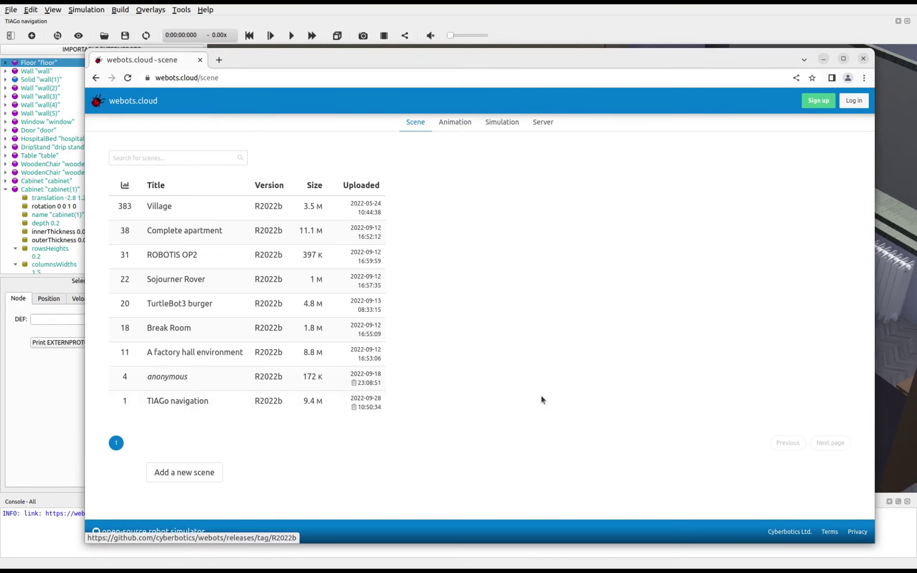
left_click(864, 59)
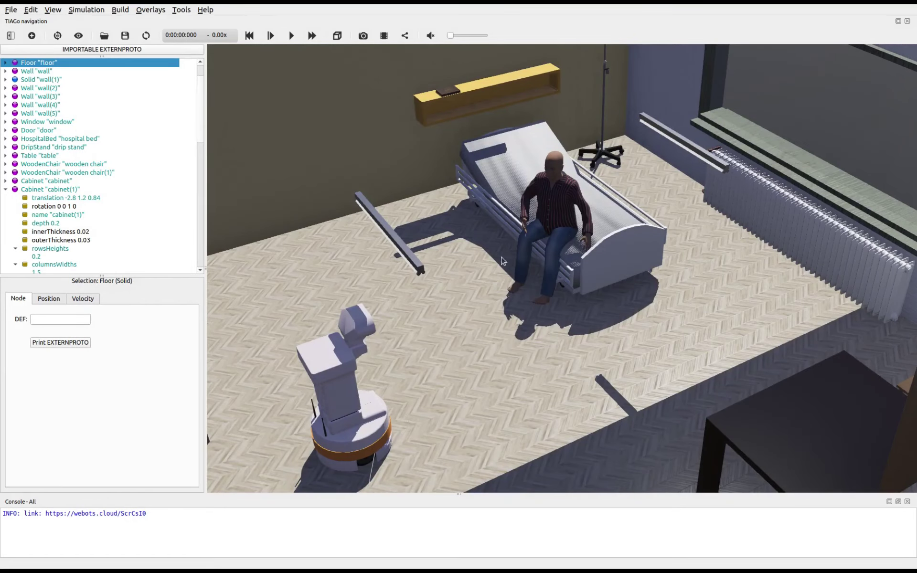
Start recording an animation for upload to webots.cloud and run the simulation in real time with the room's window wall in view
left_click(404, 35)
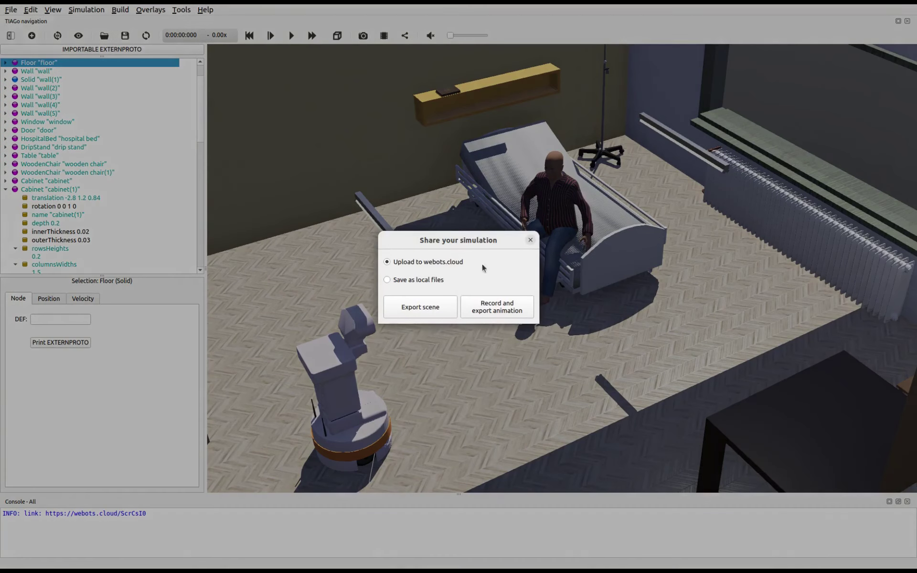
left_click(491, 306)
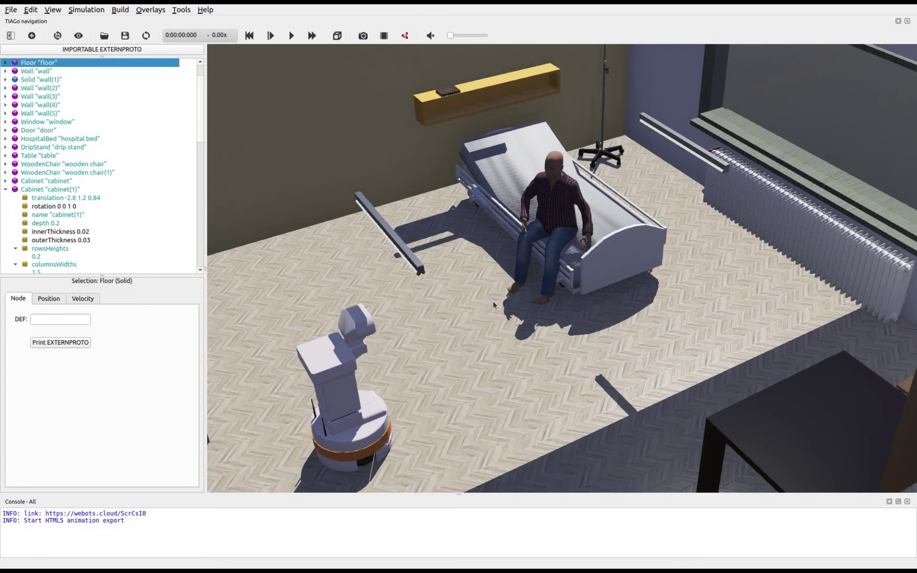
left_click(291, 36)
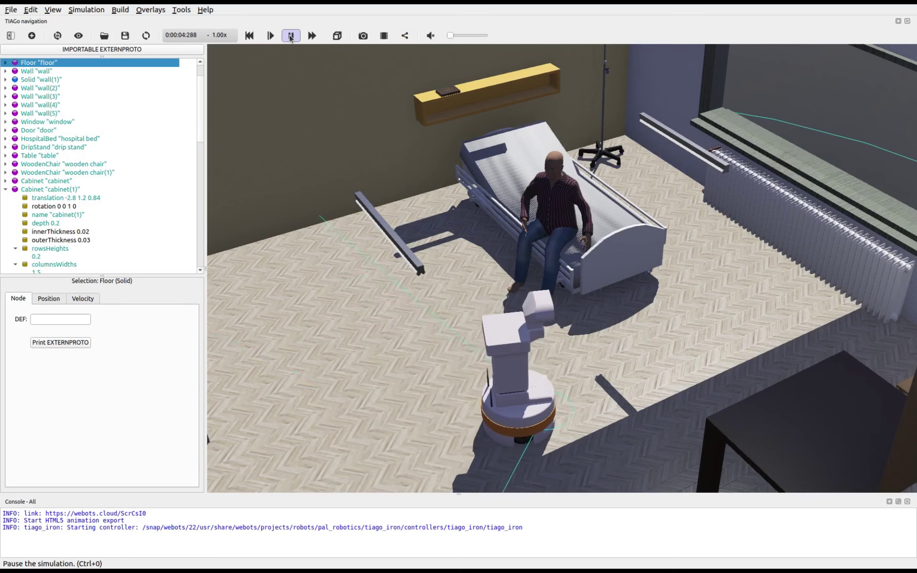
left_click_drag(531, 212, 510, 252)
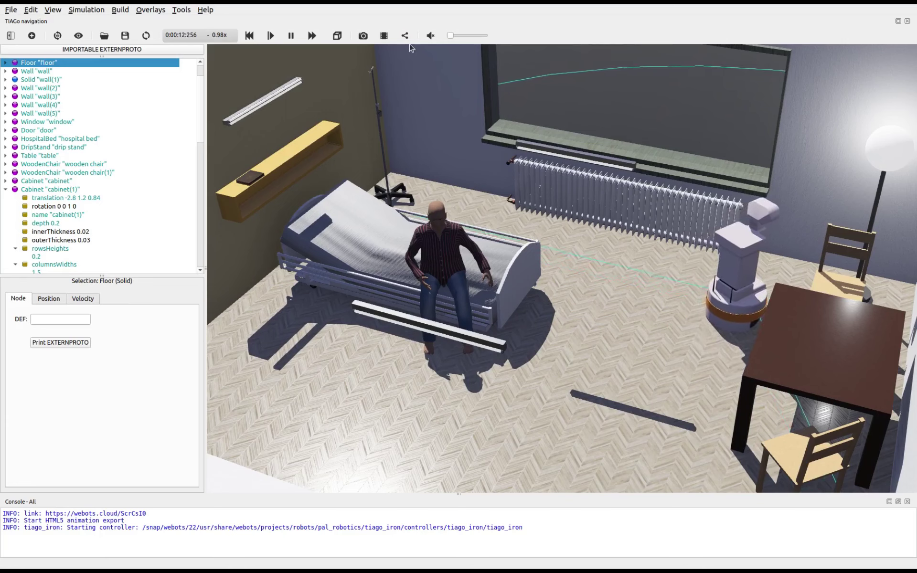
Pause the simulation after about 15 seconds, end the recording to upload the animation, and open it in the browser
left_click(292, 38)
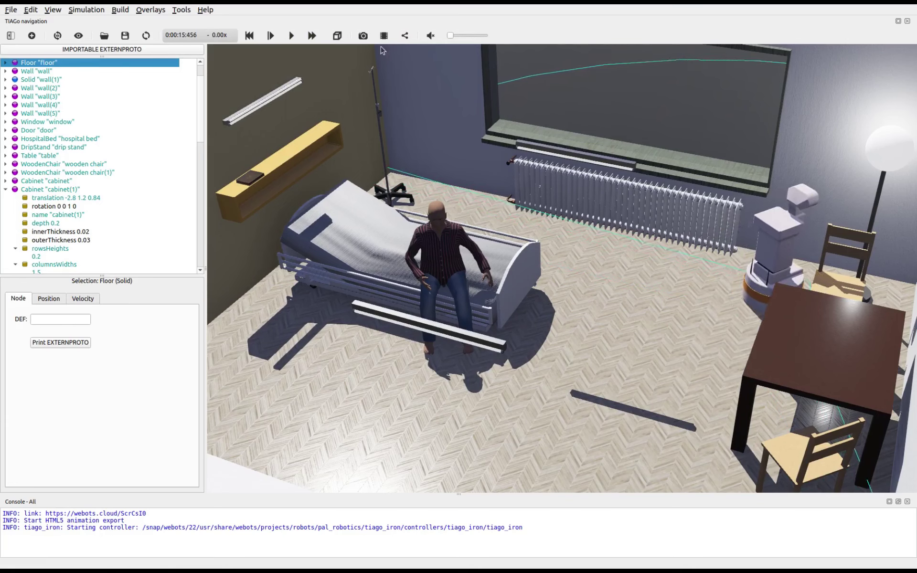
left_click(405, 39)
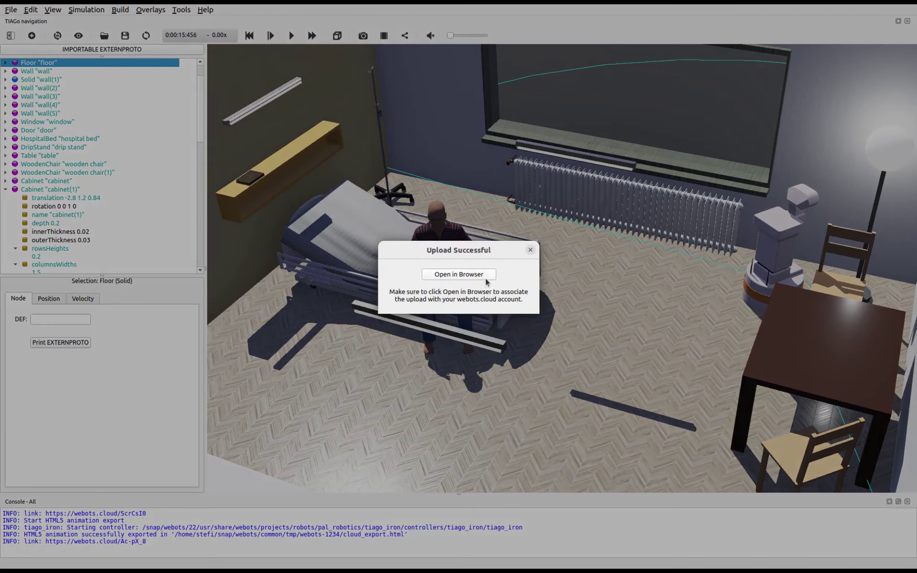
left_click(483, 275)
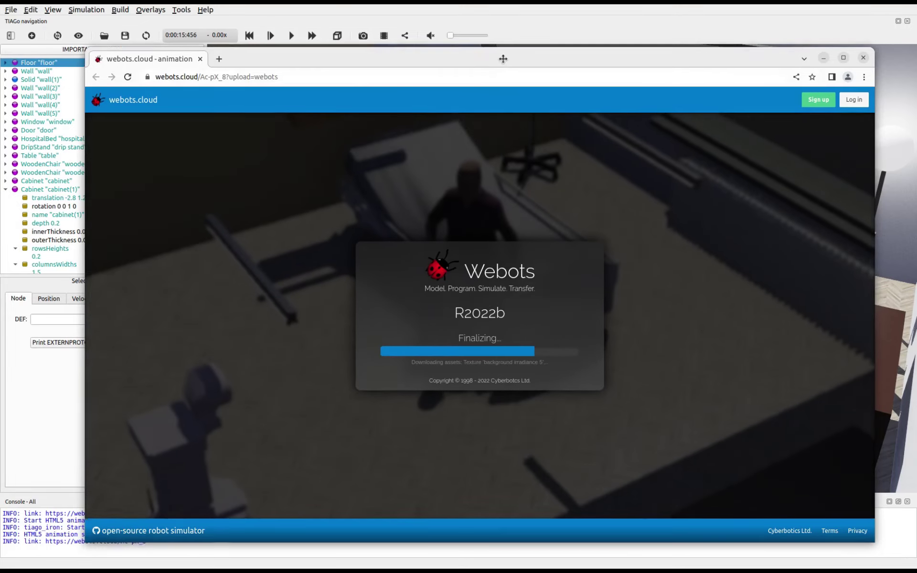
left_click_drag(497, 59, 498, 41)
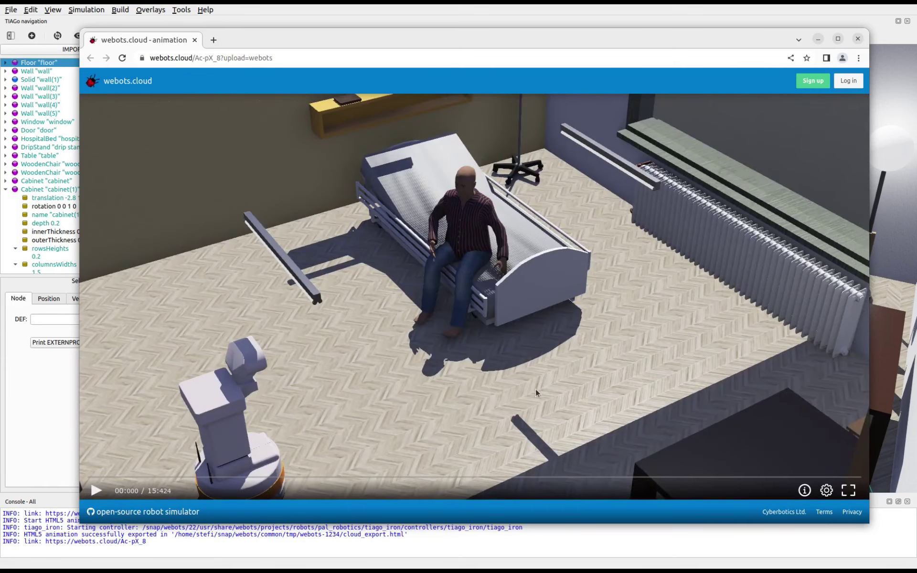
View the uploaded animation from another angle and read its simulation information
left_click_drag(245, 427, 276, 418)
left_click(804, 491)
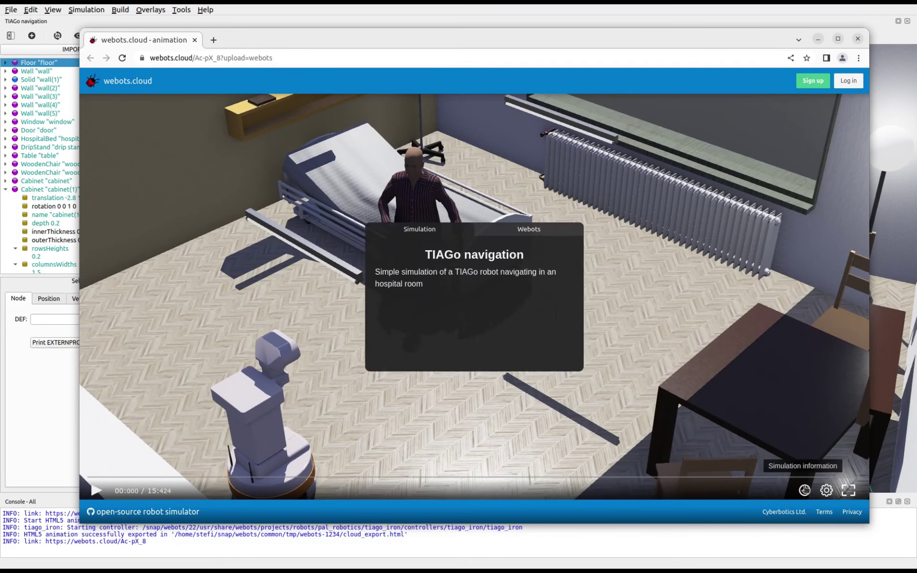
left_click(804, 491)
Toggle the shadows off and on, set the playback speed to 2, and play part of the TIAGo animation
left_click(827, 491)
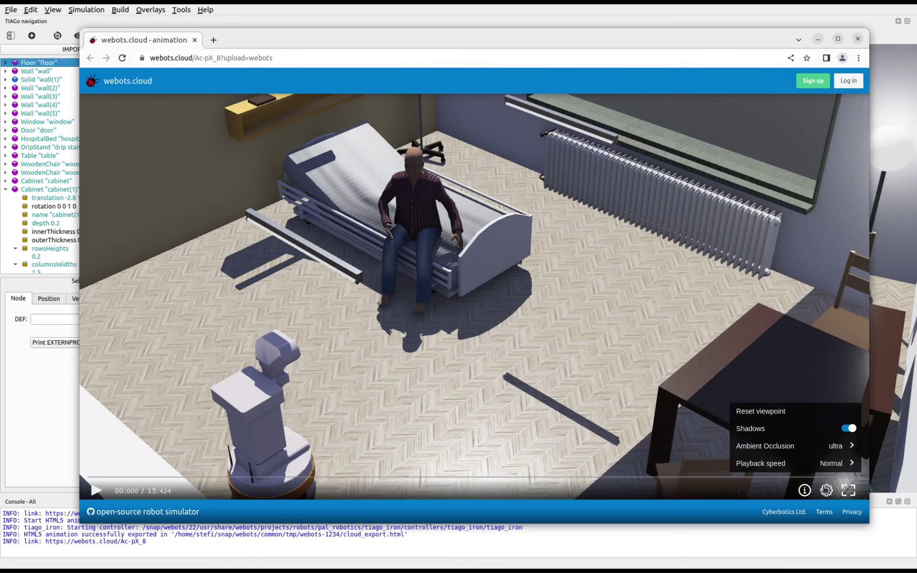
left_click(848, 429)
left_click(852, 466)
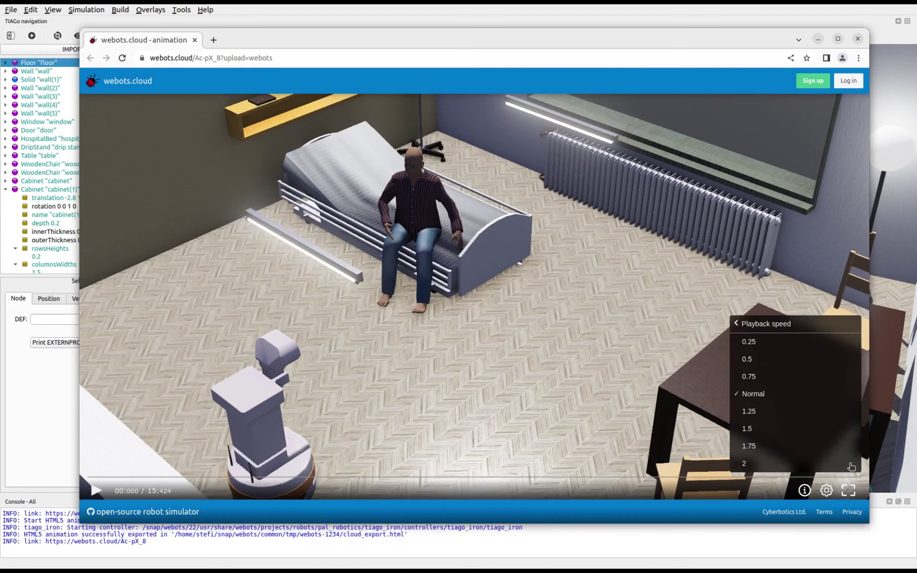
left_click(851, 464)
left_click(848, 429)
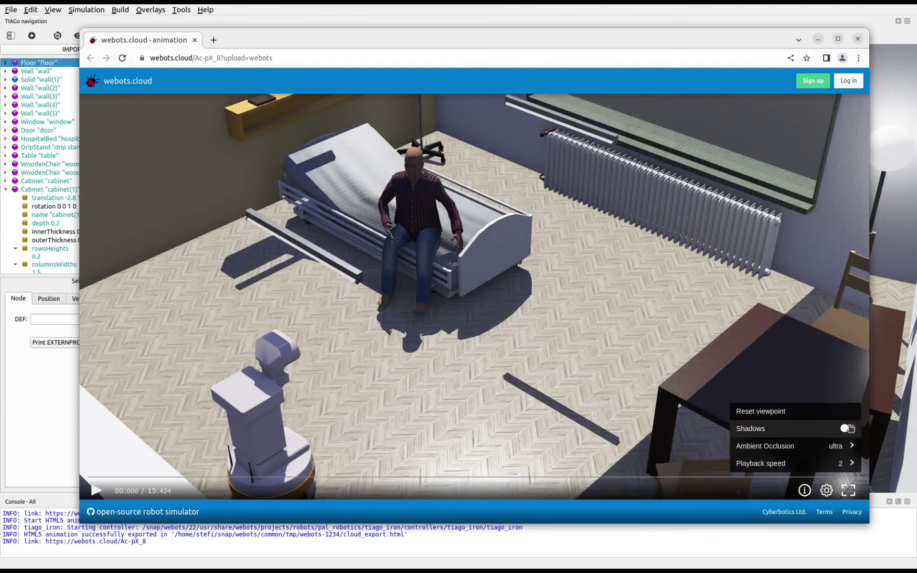
left_click(98, 488)
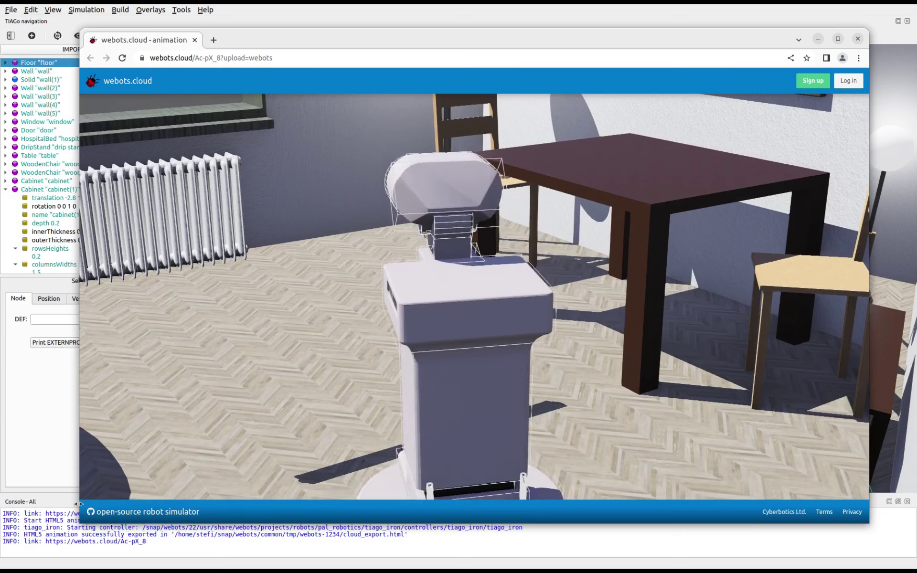
left_click(100, 497)
Find the TIAGo navigation entry on page 2 of the webots.cloud animation list and preview it
left_click(194, 58)
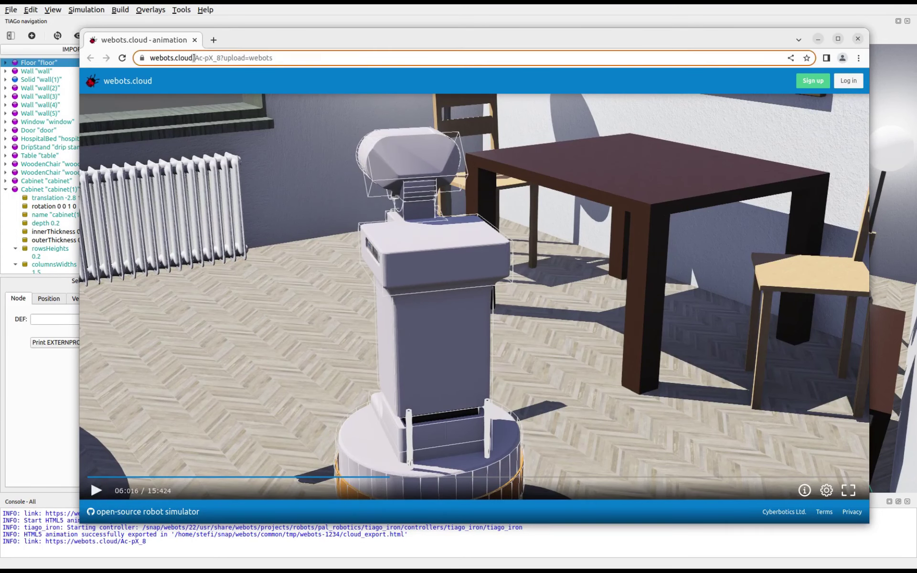
key("BackSpace")
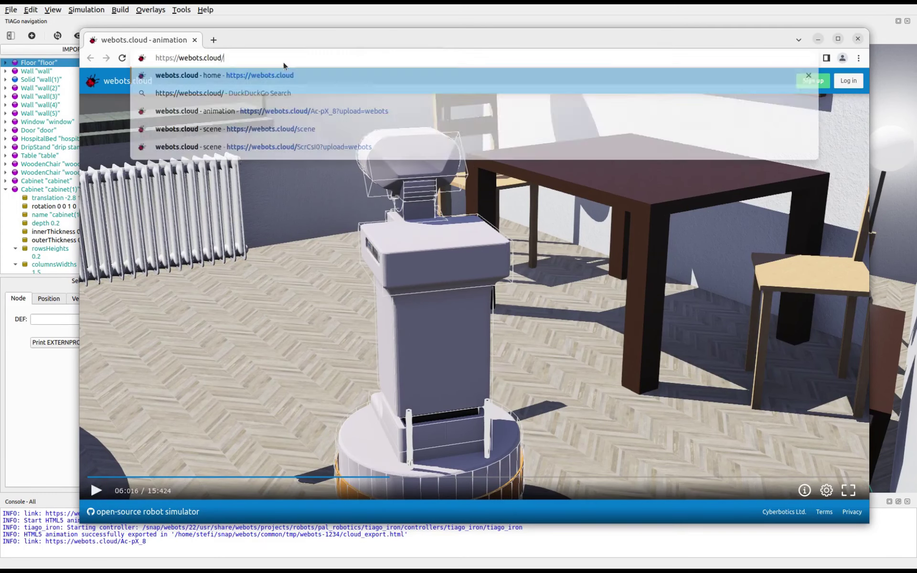
key("Return")
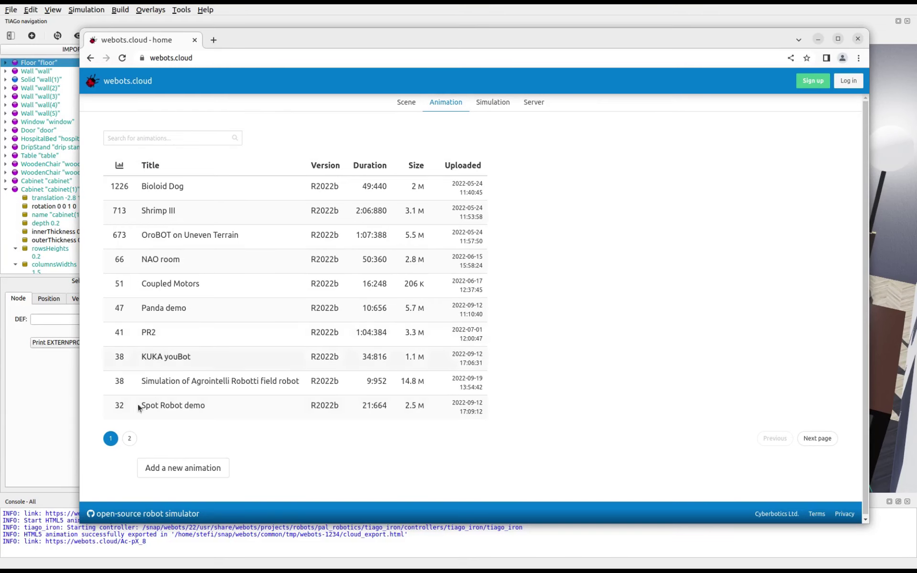
left_click(130, 439)
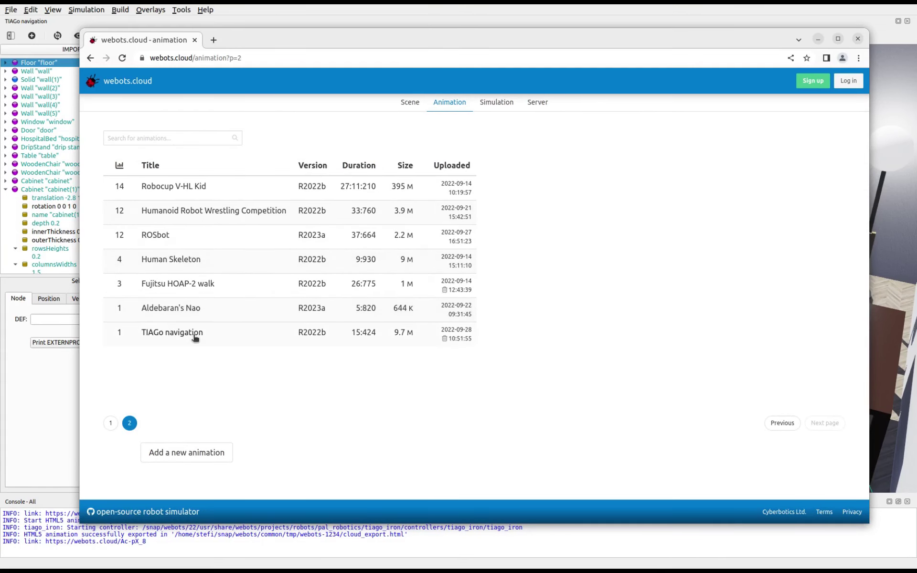
mouse_move(195, 338)
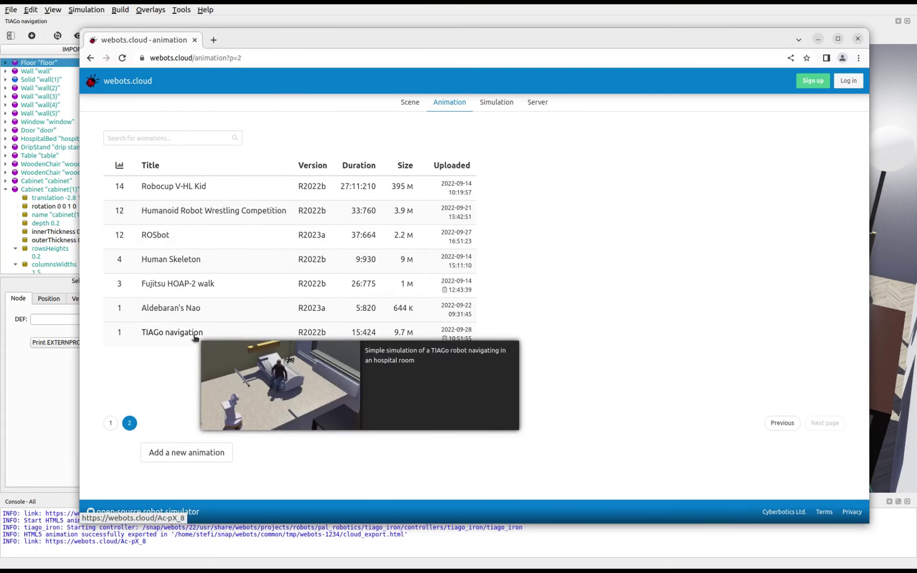
Check the public scene list, return to the animation list and open the form for adding a new animation
left_click(413, 105)
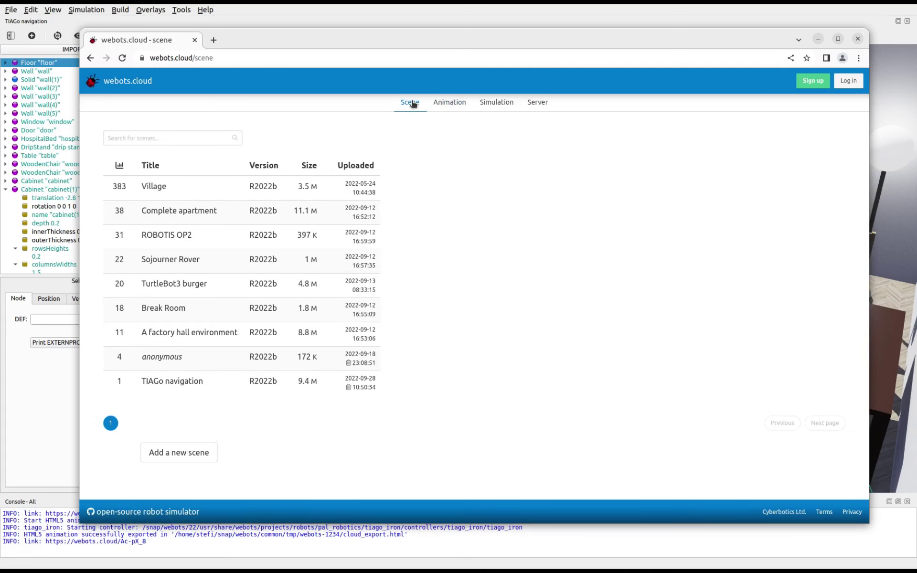
left_click(441, 108)
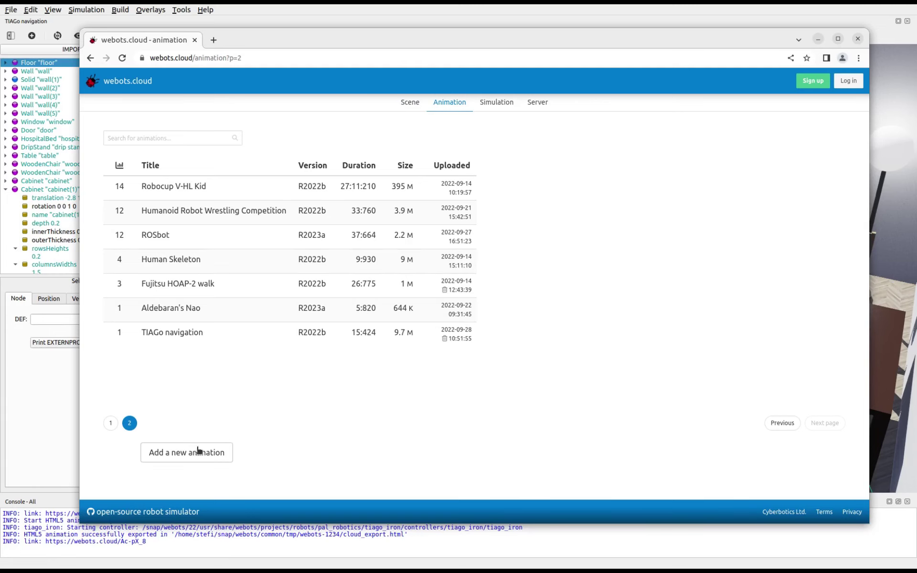
left_click(198, 451)
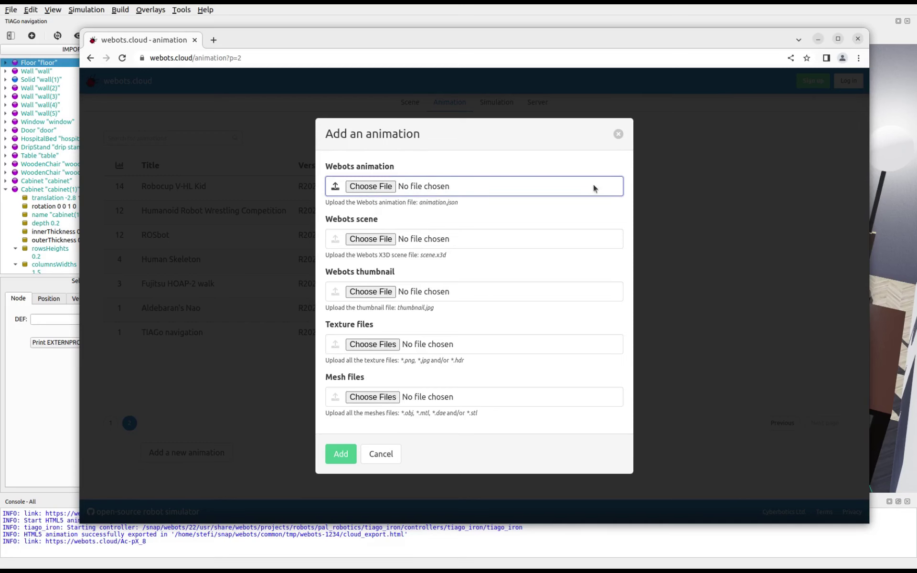
Close the form for adding an animation without uploading any files
left_click(620, 137)
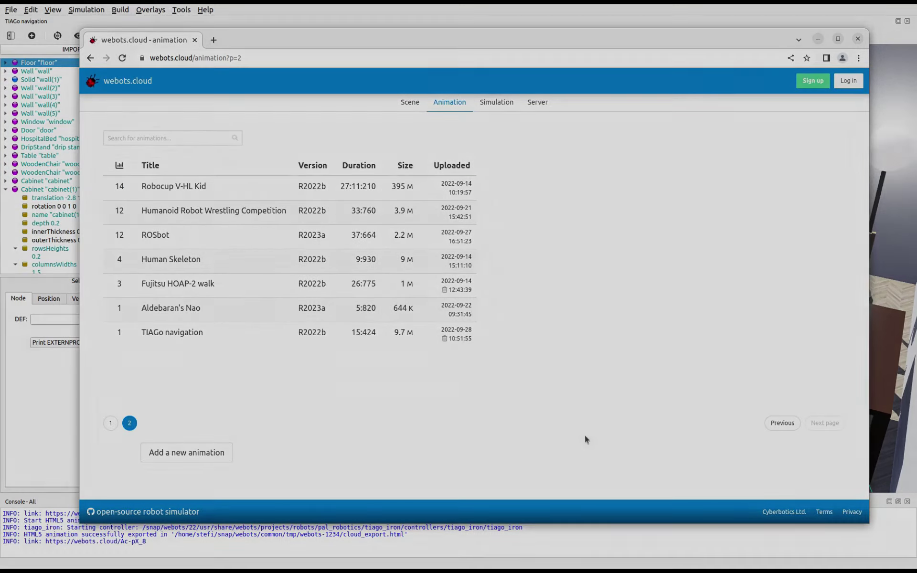
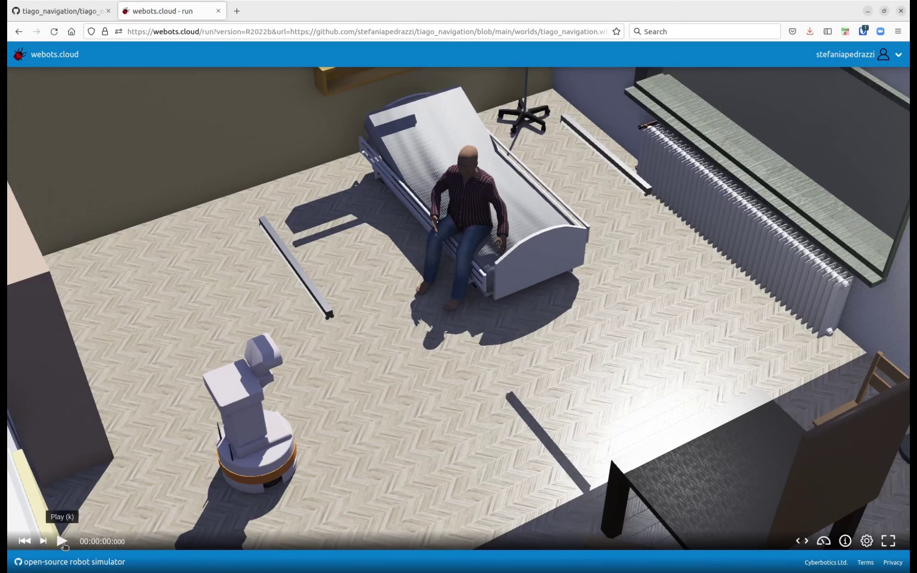
Open the TIAGo Iron robot window in the online simulation, reposition it and enlarge it to show its device list and graph
left_click(826, 543)
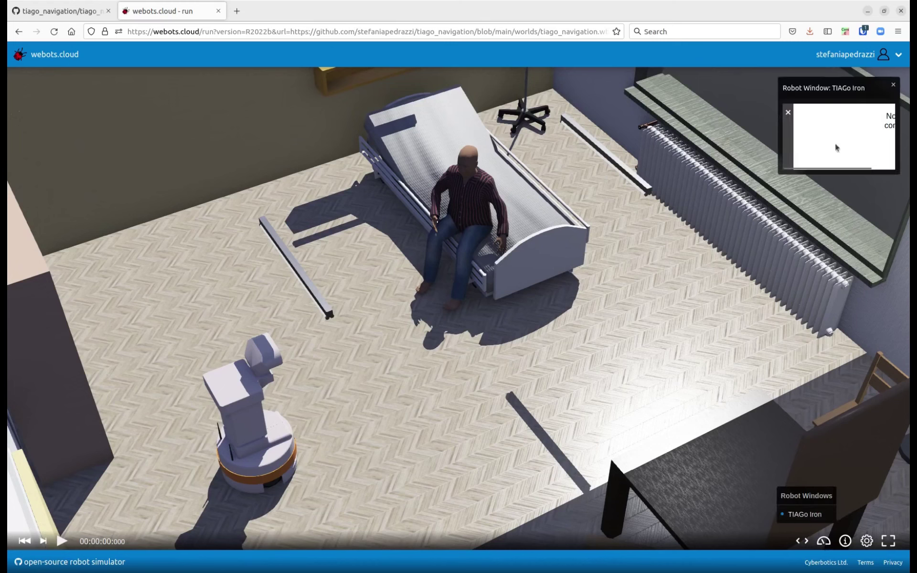
left_click_drag(859, 88, 672, 90)
left_click_drag(712, 173, 752, 238)
left_click_drag(752, 238, 855, 373)
Run the online simulation and view the Gyro, InertialUnit and Lidar pages of the robot window, widening it for the lidar data
left_click(62, 541)
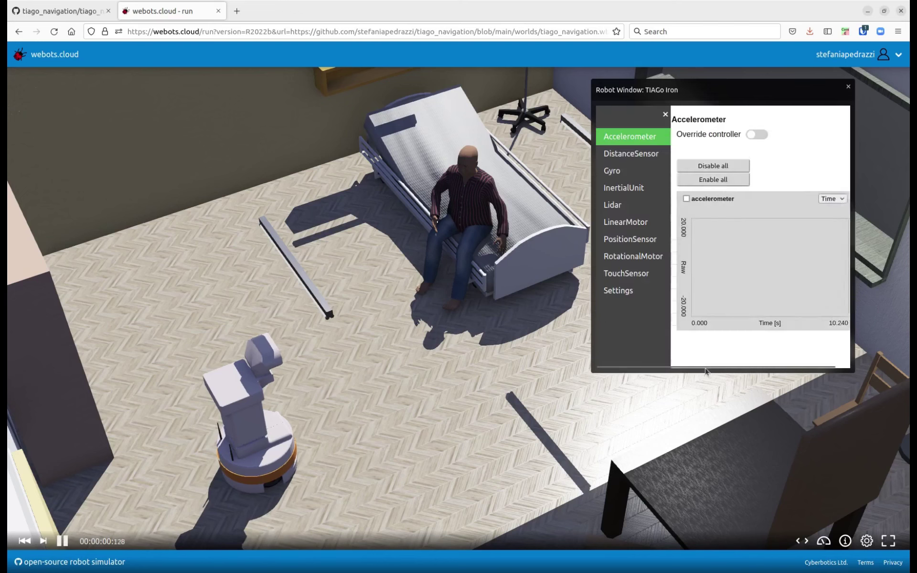
left_click(649, 160)
left_click(638, 171)
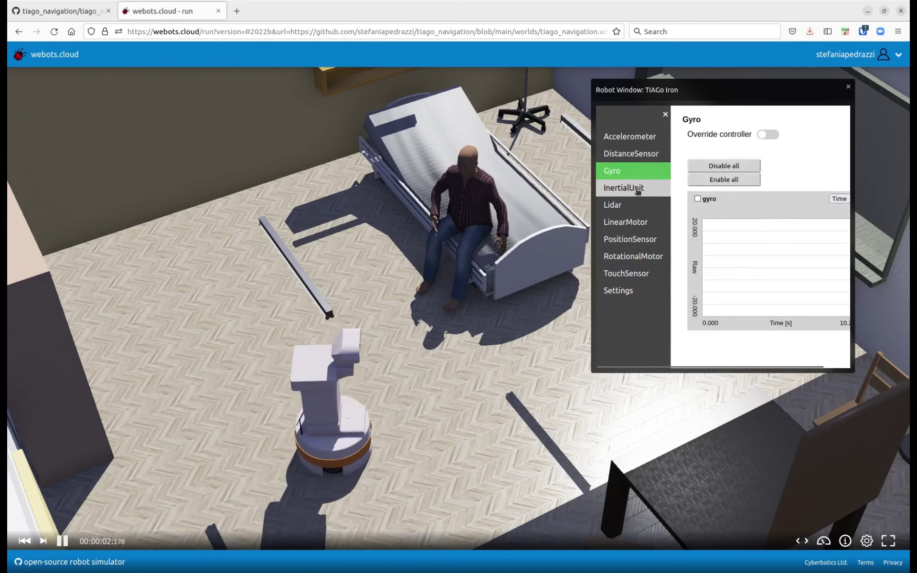
left_click(637, 188)
left_click(633, 206)
left_click_drag(854, 265, 889, 261)
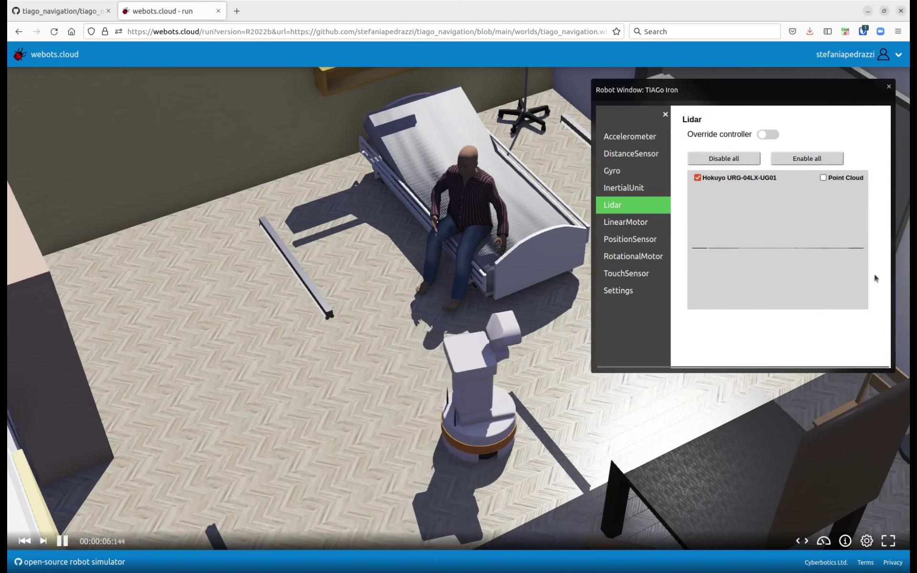
View the running simulation from another angle, reset it to the start and play it again
left_click_drag(523, 460, 605, 452)
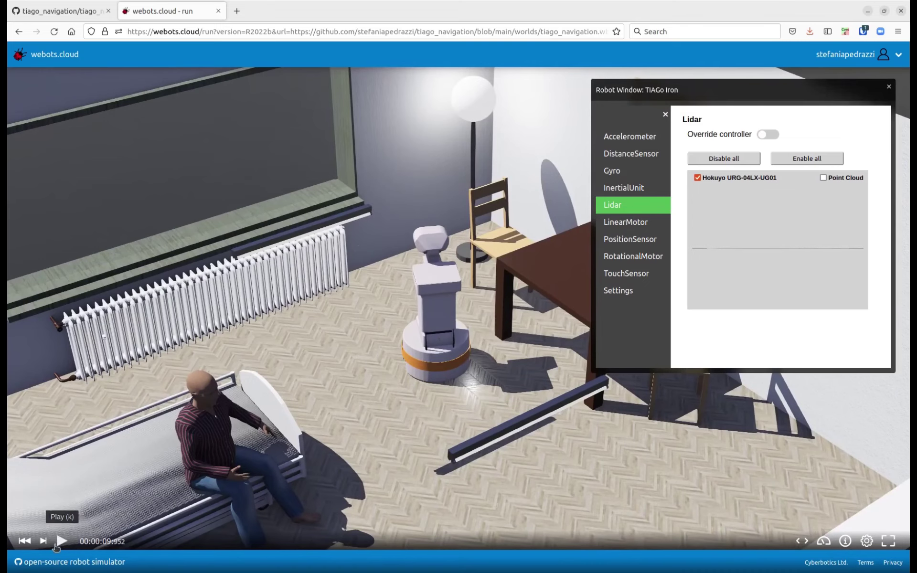
left_click(25, 541)
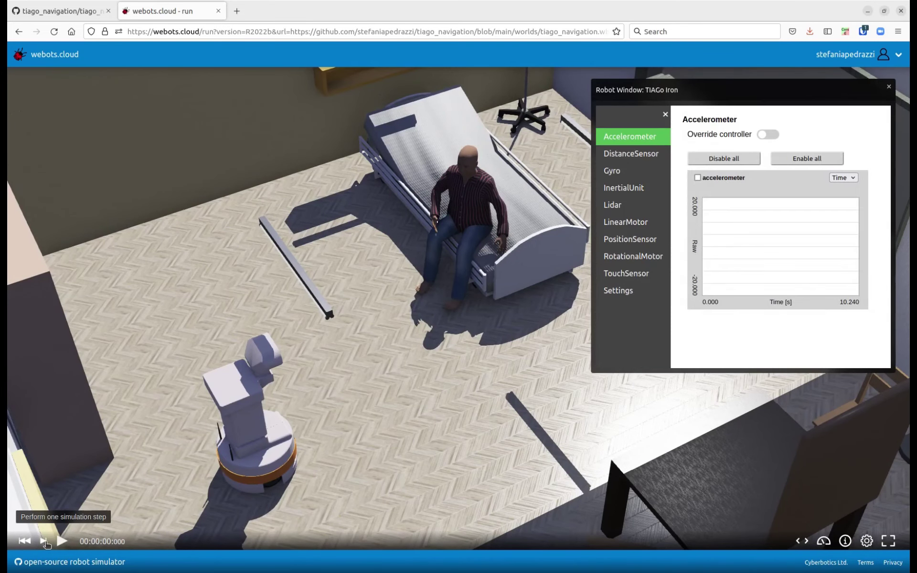
left_click(62, 541)
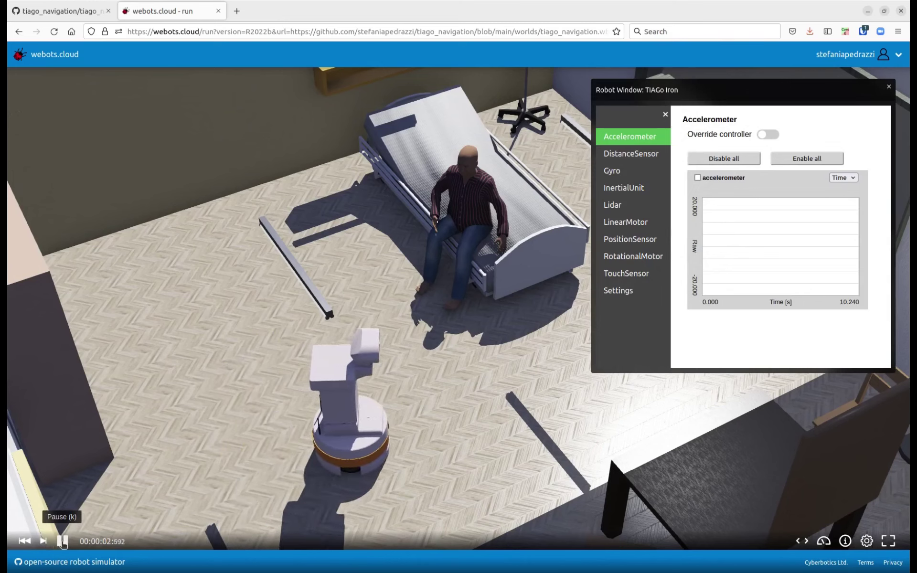
left_click(62, 542)
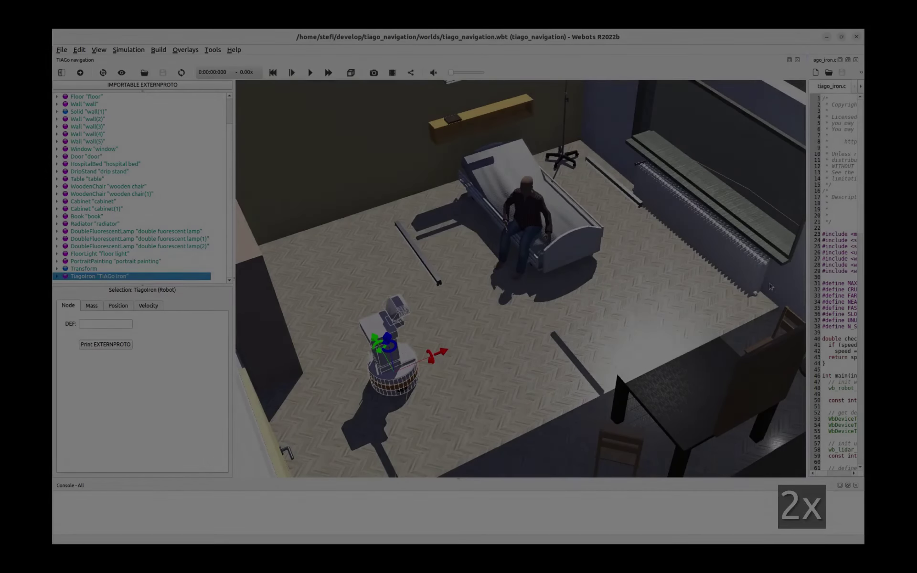
Create a new Python robot controller named rotate in the local Webots project and open it for editing
scroll(801, 328, "down", 4)
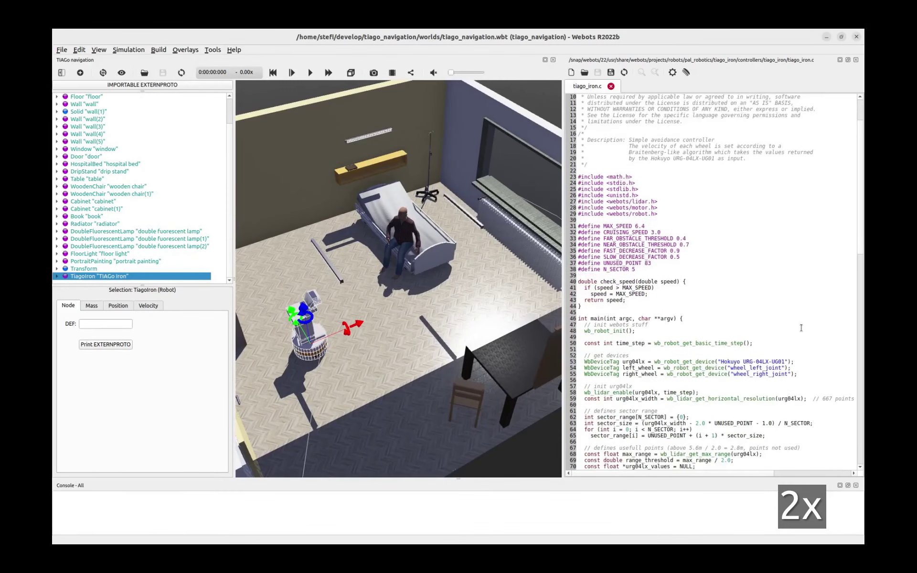
left_click(62, 50)
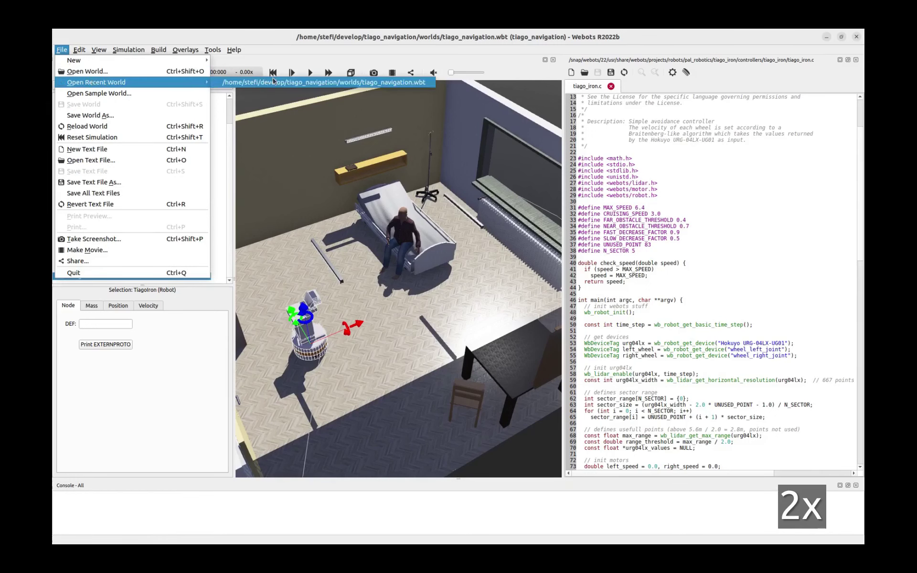
mouse_move(182, 60)
left_click(258, 83)
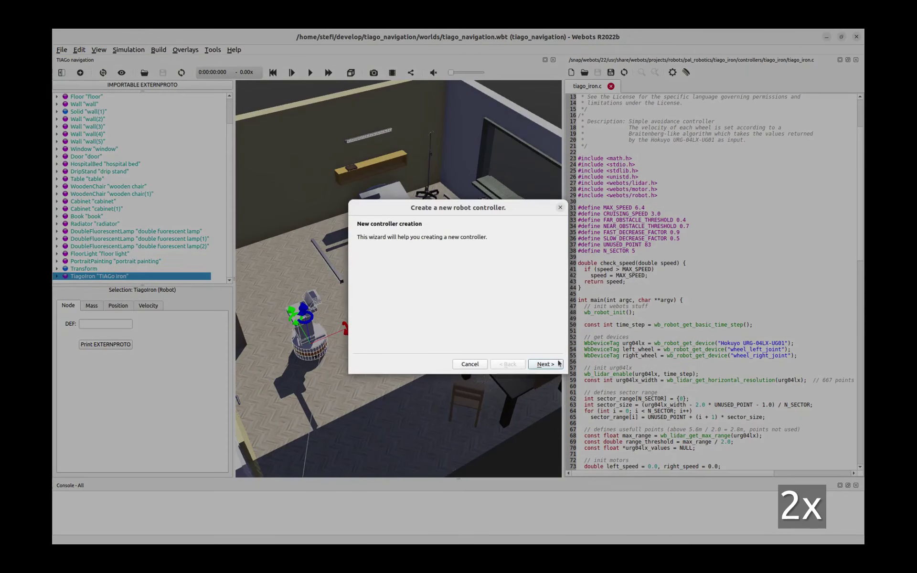
left_click(544, 363)
left_click(528, 365)
double_click(458, 256)
type("rot")
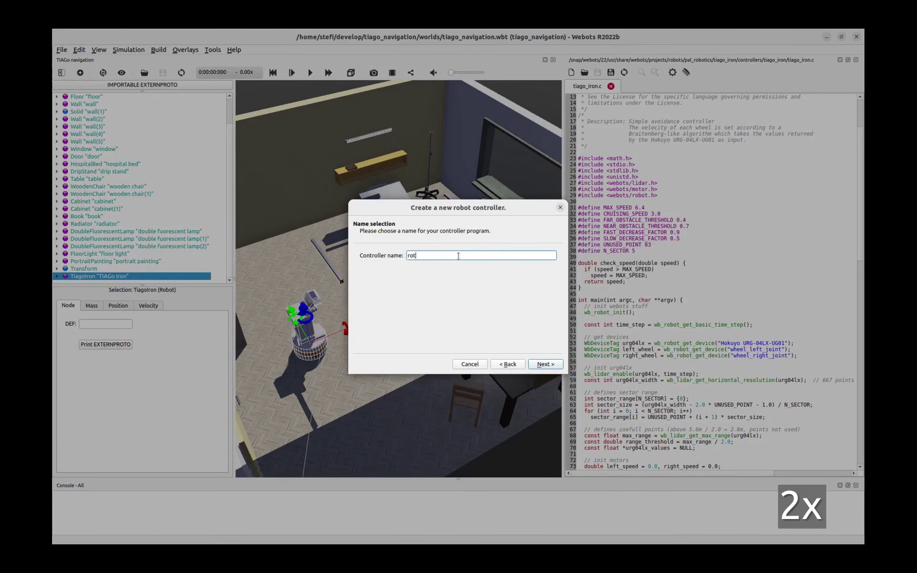
left_click(547, 364)
left_click(551, 366)
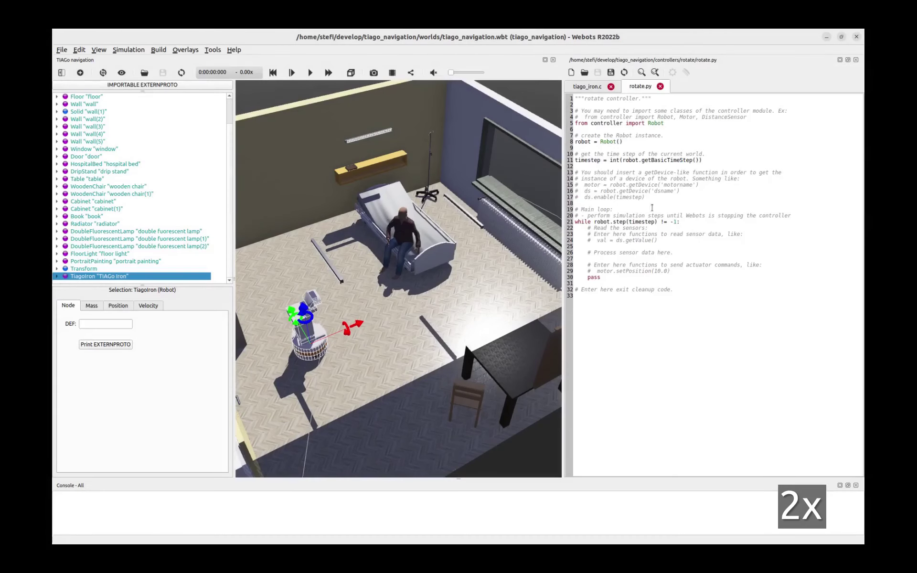
Copy the left and right wheel device lines from tiago_iron.c over the getDevice placeholder comments in rotate.py
left_click(587, 87)
left_click_drag(805, 354, 806, 344)
key("ctrl+c")
left_click(641, 87)
left_click_drag(692, 197, 762, 165)
key("ctrl+v")
key("BackSpace")
Rewrite the pasted lines as left_motor and right_motor assignments using robot.getDevice with "wheel_left_joint" and "wheel_right_joint"
key("Return")
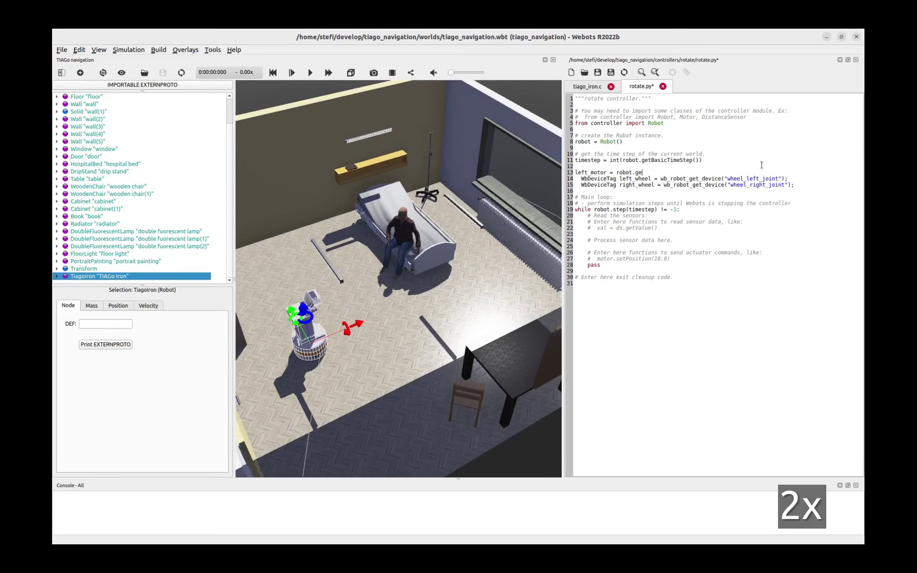
left_click(727, 179, "shift")
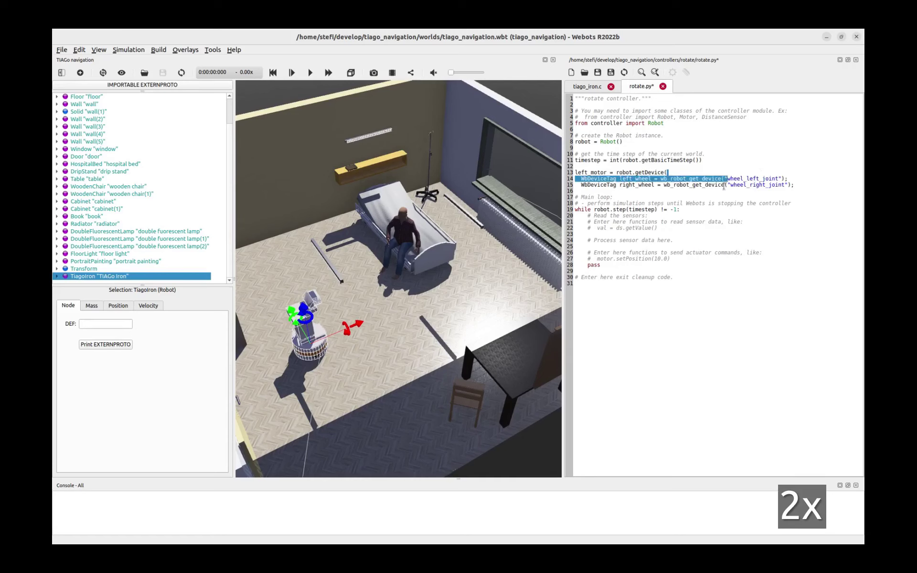
key("BackSpace")
key("Return")
type("right_motor = robot.getDevice")
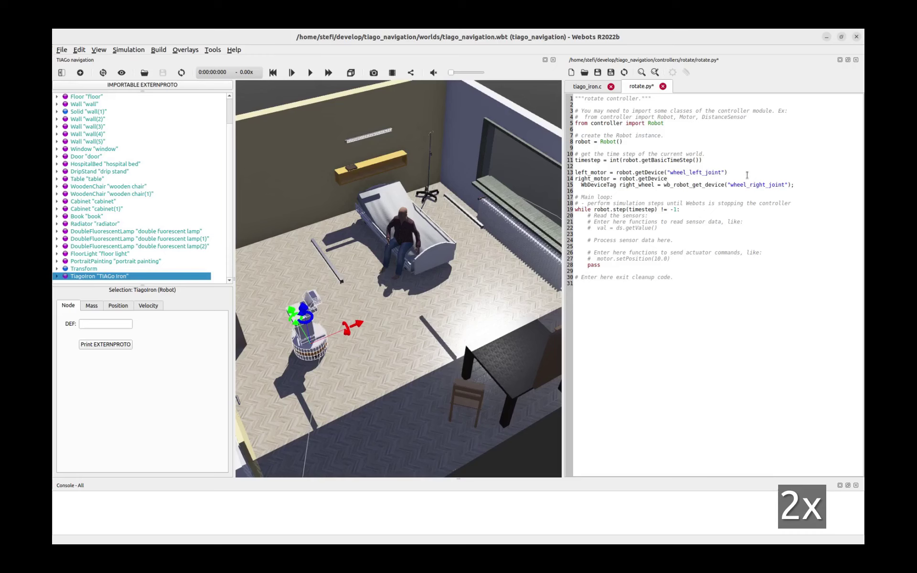
left_click(727, 185, "shift")
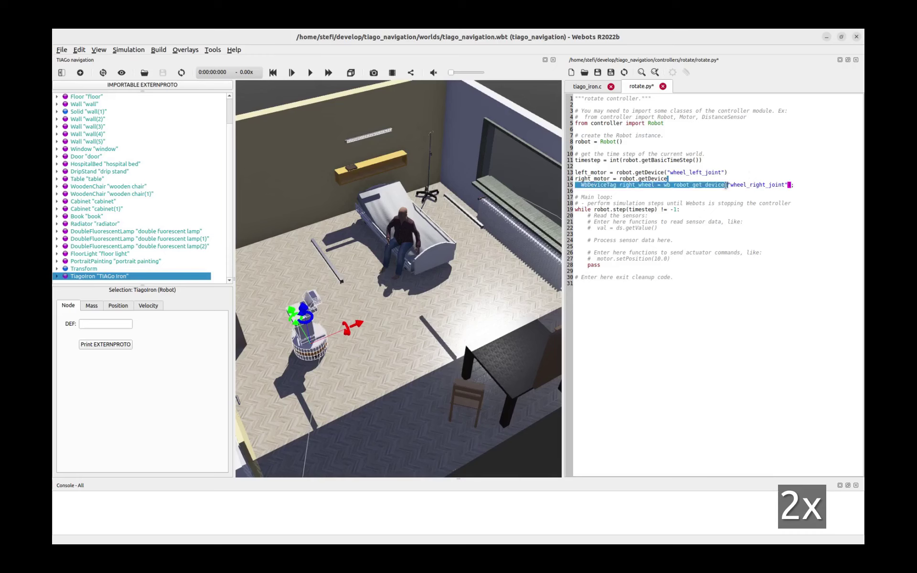
key("BackSpace")
type(")")
key("Return")
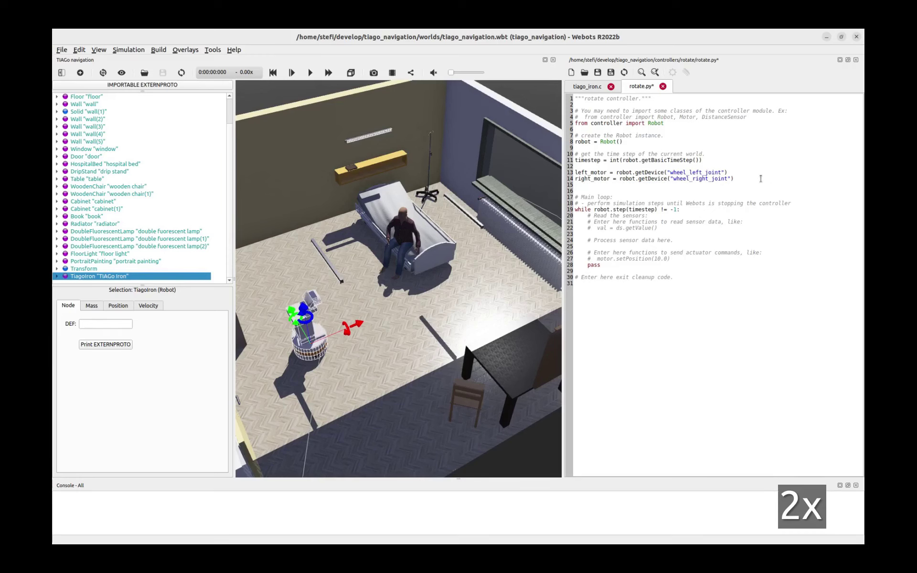
Add a setPosition(float("+inf")) call below the motor devices and duplicate that line
type("left.setPosition(float(\"+inf\")")
key("Return")
type(")")
left_click_drag(750, 179, 751, 186)
key("ctrl+c")
left_click(751, 185)
key("ctrl+v")
Make the two setPosition calls apply to left_motor and right_motor respectively
double_click(584, 185)
key("ctrl+v")
double_click(593, 179)
key("ctrl+c")
double_click(583, 191)
key("ctrl+v")
double_click(591, 185)
left_click(717, 191)
Add setVelocity calls with 2.0 for both left_motor and right_motor
key("Return")
type("left_motor")
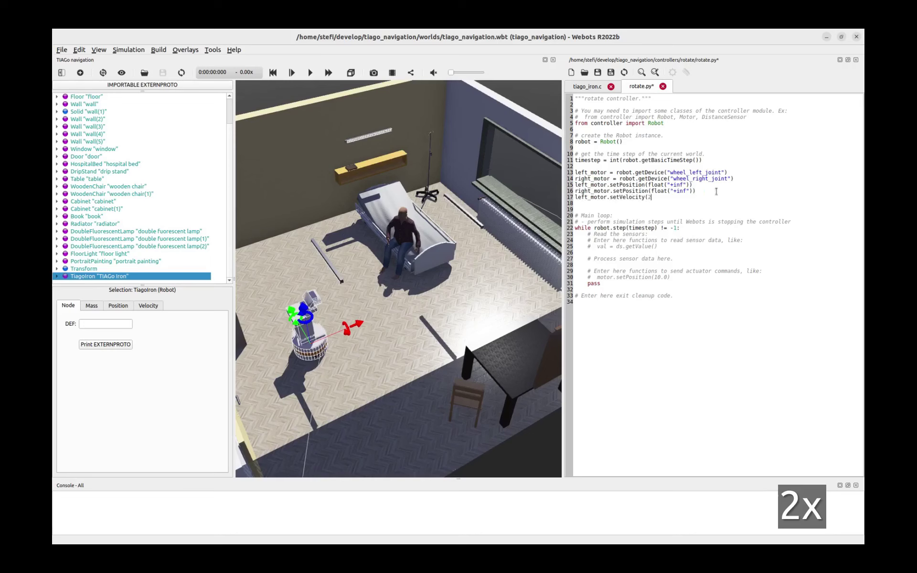
key("Return")
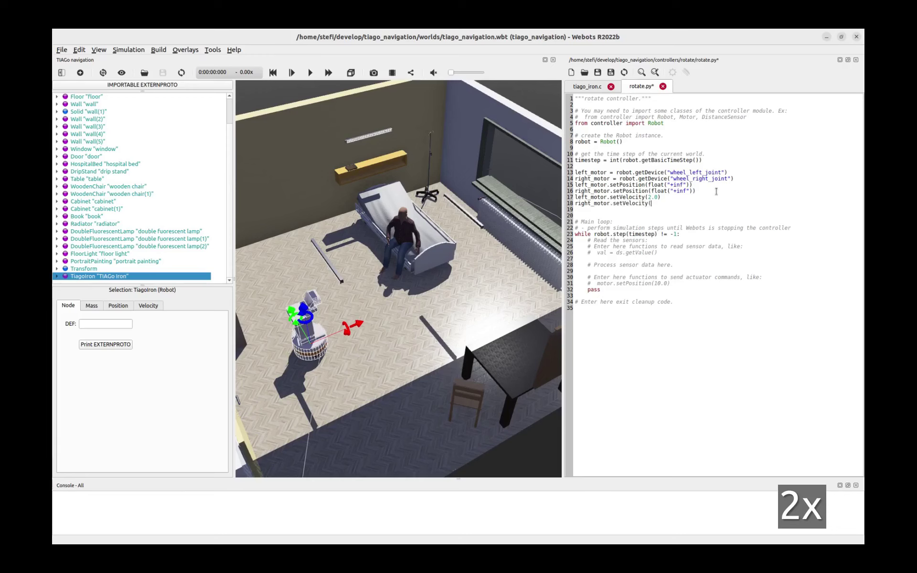
Delete the placeholder comments inside and above the main loop, then save rotate.py
left_click_drag(684, 283, 703, 235)
key("BackSpace")
left_click_drag(812, 228, 816, 220)
key("BackSpace")
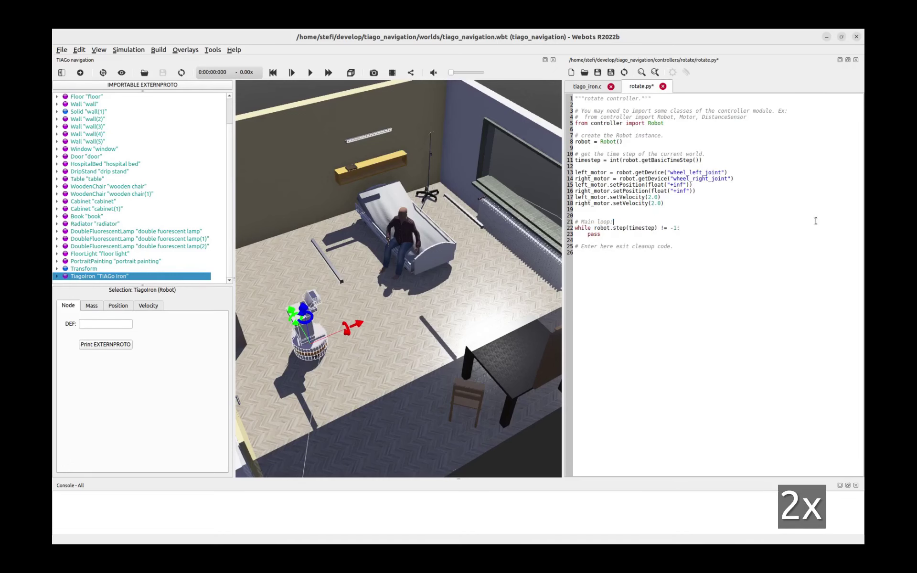
key("BackSpace")
key("ctrl+s")
Set the TiagoIron robot's controller to rotate and save the world
left_click(58, 276)
left_click(117, 216)
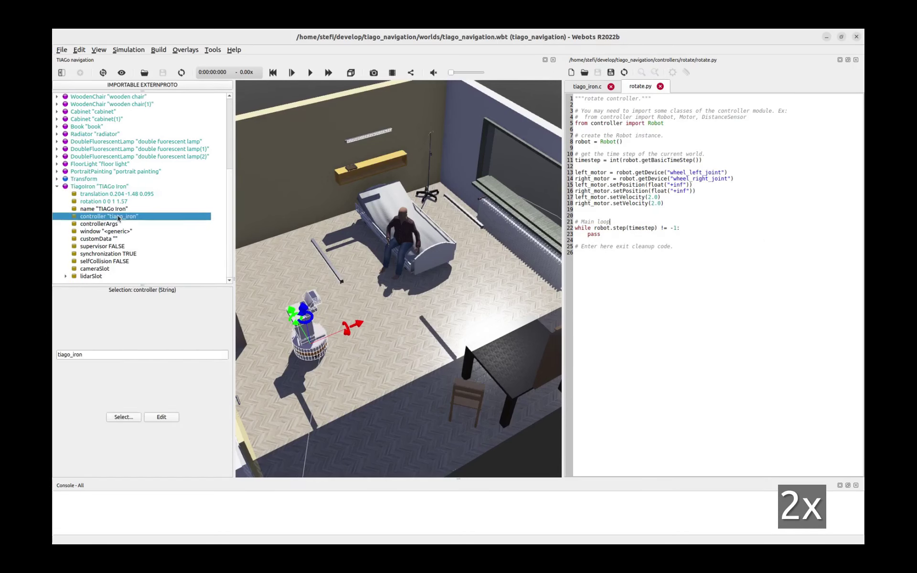
left_click(123, 417)
left_click(440, 291)
left_click(507, 345)
left_click(162, 72)
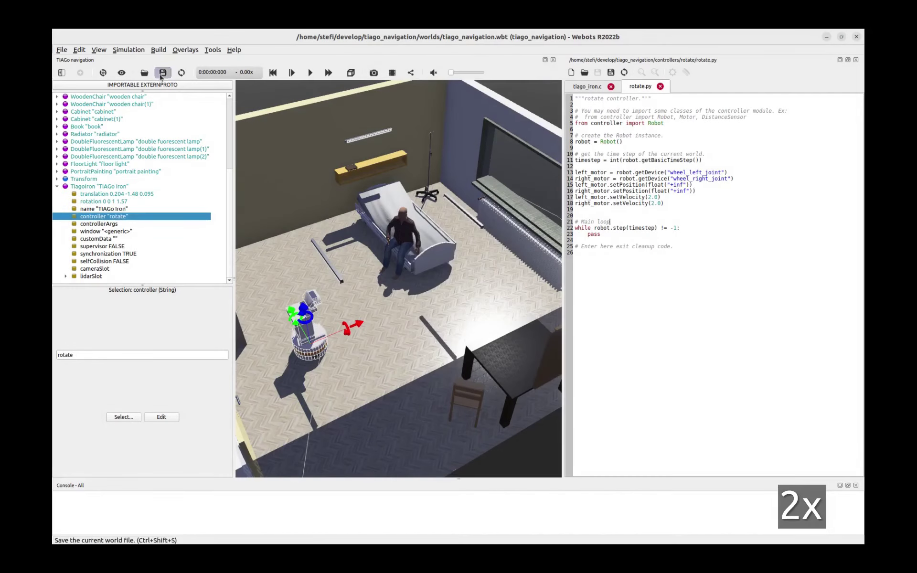
Reload the world, run the simulation in real time to test the rotate controller, and pause it
left_click(181, 72)
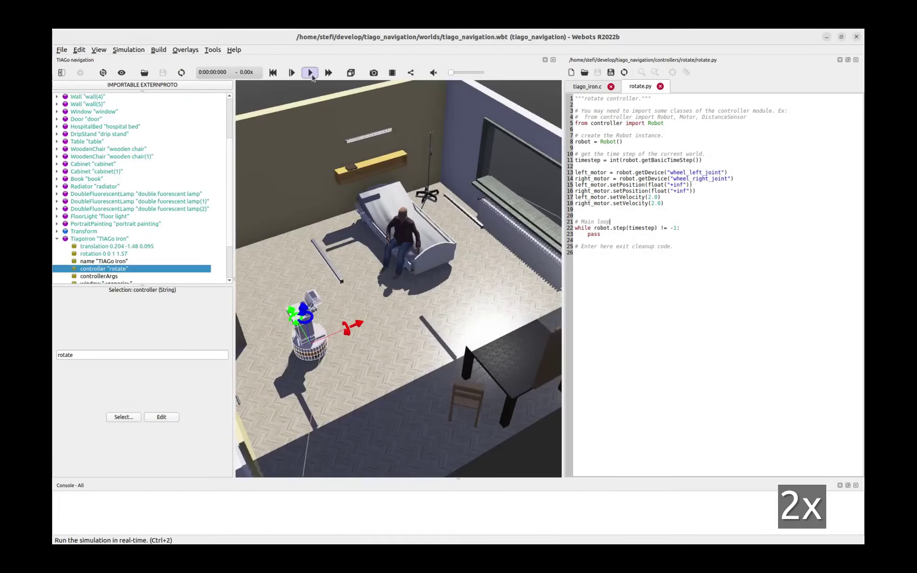
left_click(311, 75)
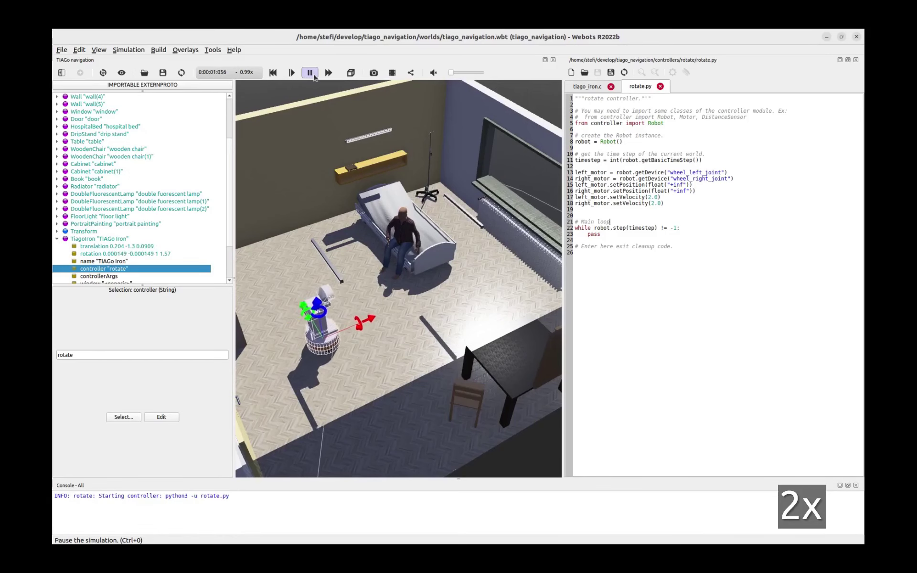
left_click(311, 74)
Set the right motor's velocity to -2.0 in rotate.py, save it, and test it by running the reloaded world
type("-")
key("ctrl+s")
left_click(182, 73)
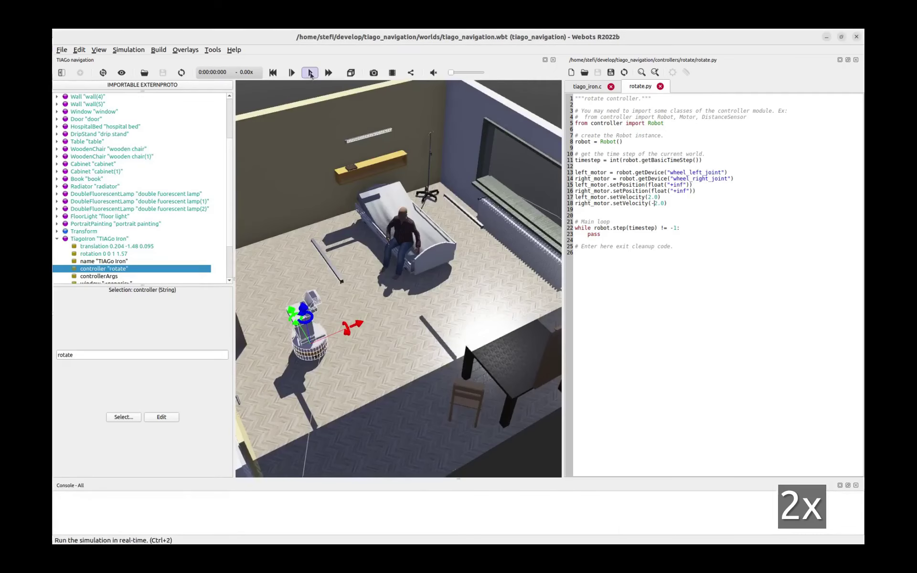
left_click(310, 72)
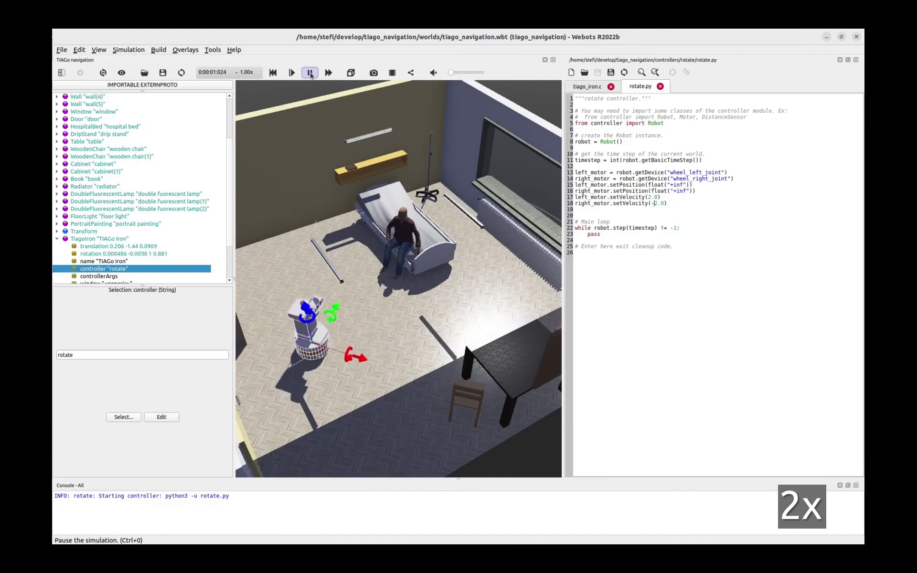
left_click(311, 73)
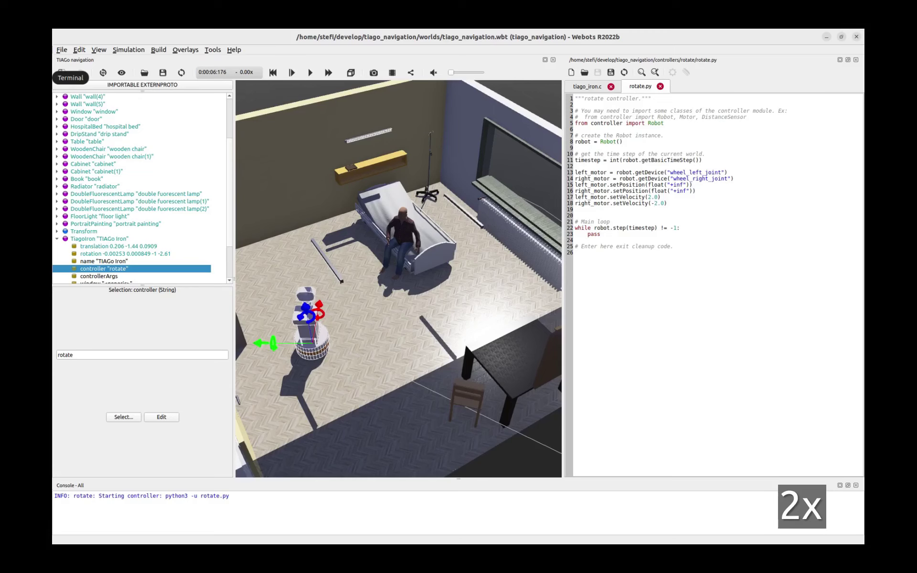
In the terminal, create a git branch named rotate from origin/main and check it out
left_click(40, 78)
type("git branch rotate origin/main")
key("Return")
type("gi")
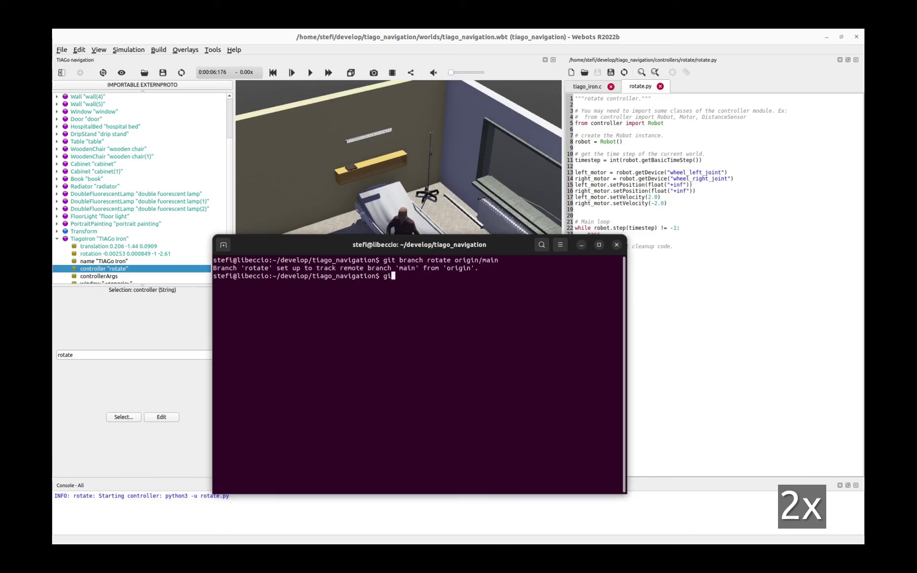
type("t checkout rotate")
key("Return")
Check the repository status, stage the controllers/ folder with git add, and check the status again
type("g")
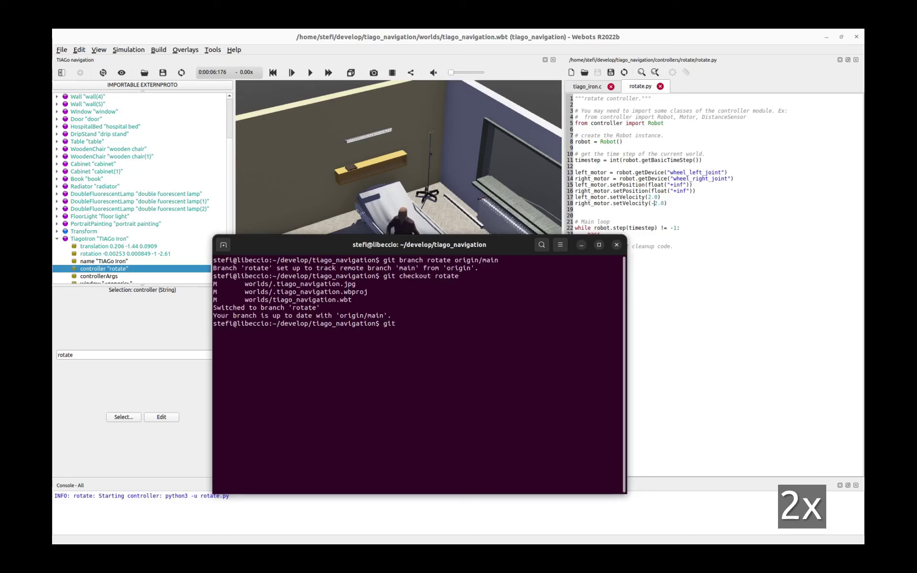
type("it status .")
key("Return")
type("git add controllers/")
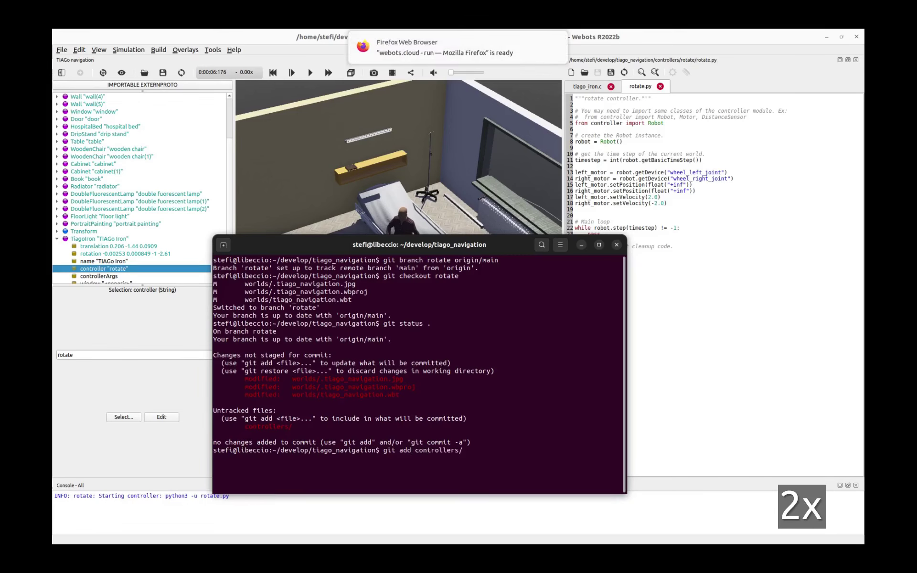
key("Return")
type("git status .")
key("Return")
Commit controllers/rotate/rotate.py and the worlds/ folder with git, using the message "Add rotate controller"
type("git c")
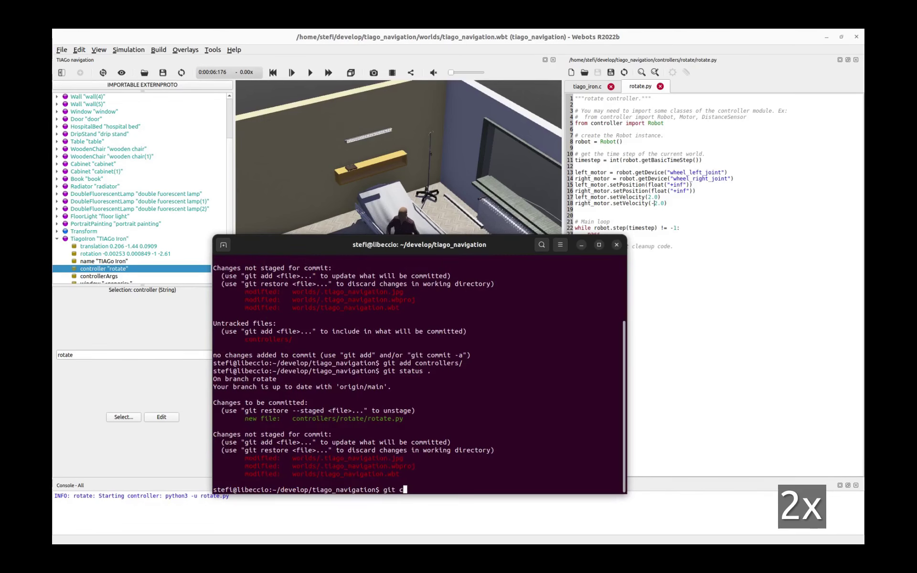
type("ommit")
double_click(363, 418)
right_click(425, 415)
left_click(449, 444)
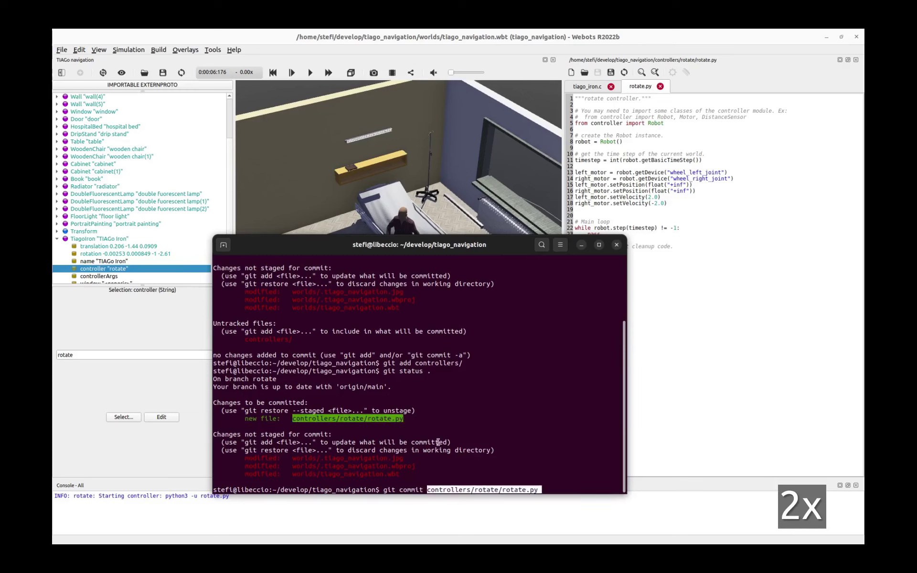
double_click(335, 458)
right_click(394, 460)
left_click(413, 376)
type("worlds/ -m")
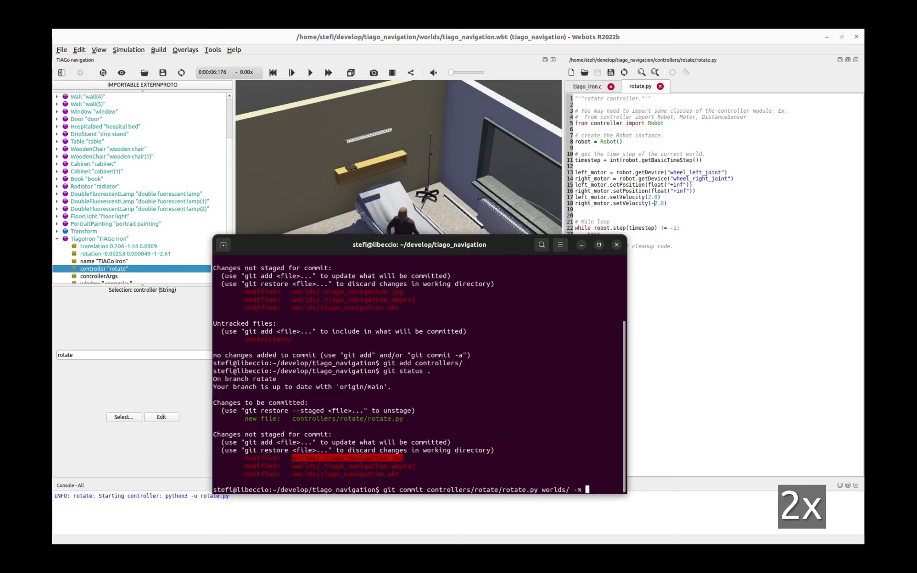
type(" \"Add rotate controller\"")
key("Return")
Push the rotate branch to origin from the terminal
type("git push origin")
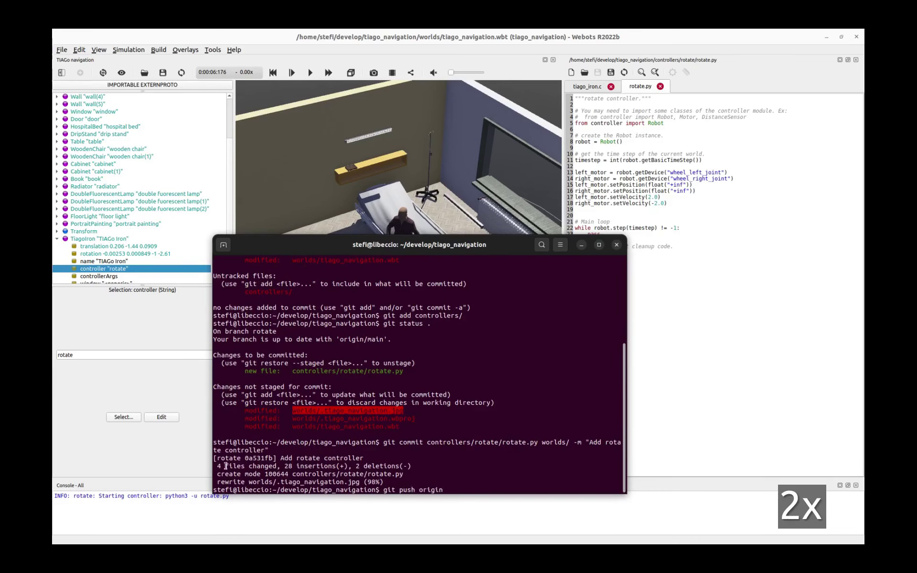
double_click(229, 459)
right_click(229, 459)
left_click(246, 370)
right_click(254, 374)
left_click(268, 404)
key("Return")
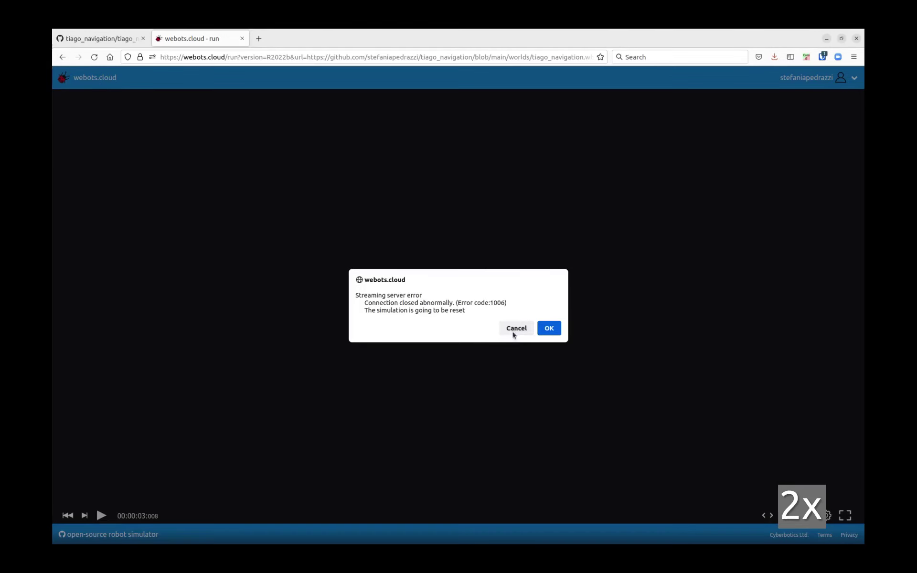
In Firefox, dismiss the streaming error, open worlds/tiago_navigation.wbt on the GitHub repository's rotate branch, and copy the file's URL
left_click(516, 329)
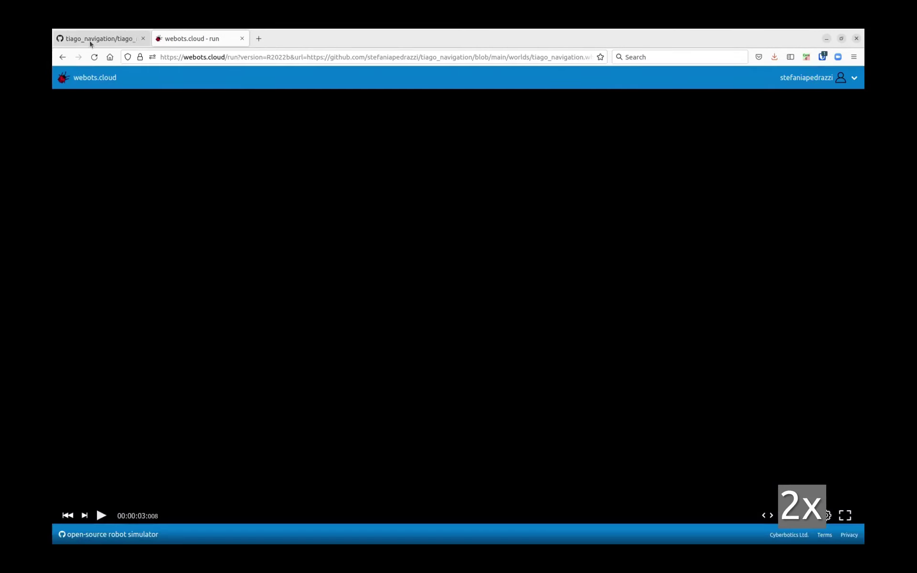
left_click(96, 38)
left_click(77, 126)
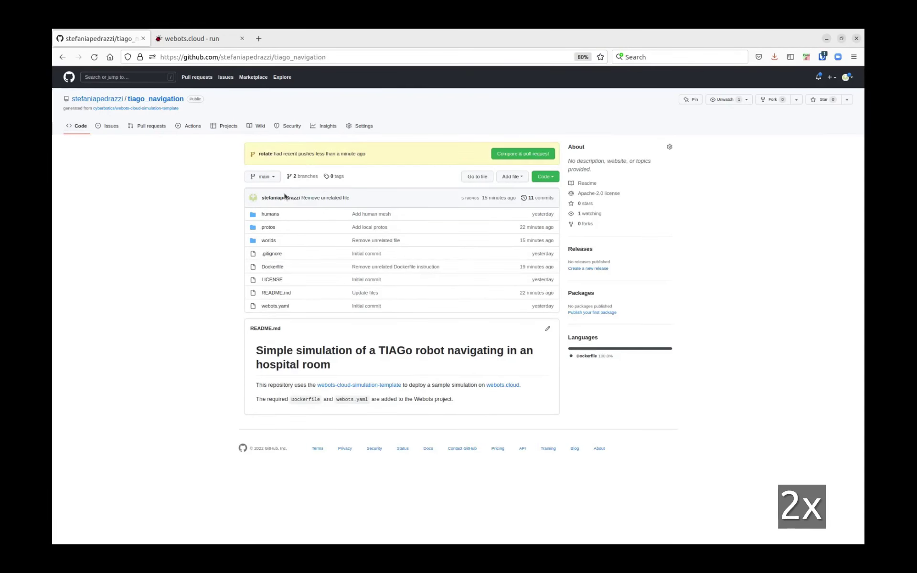
left_click(266, 154)
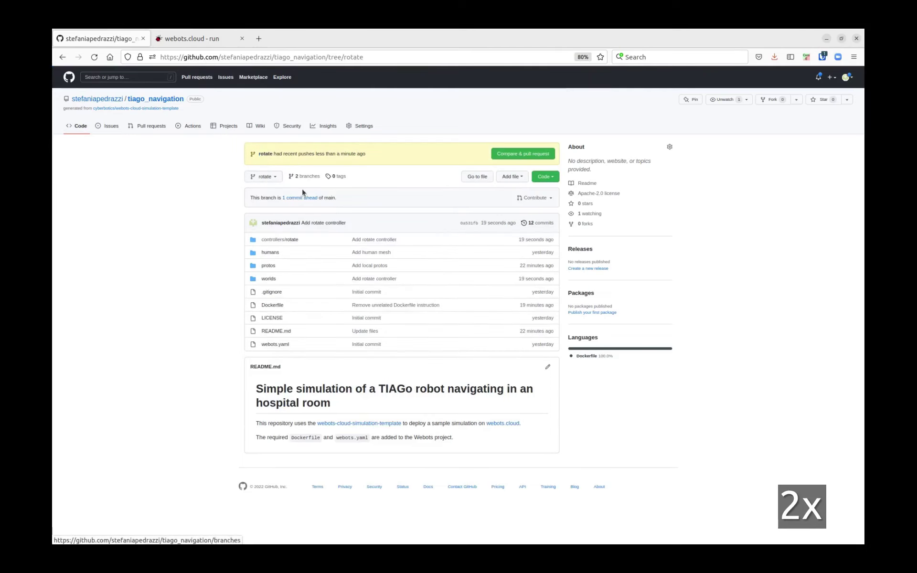
left_click(270, 259)
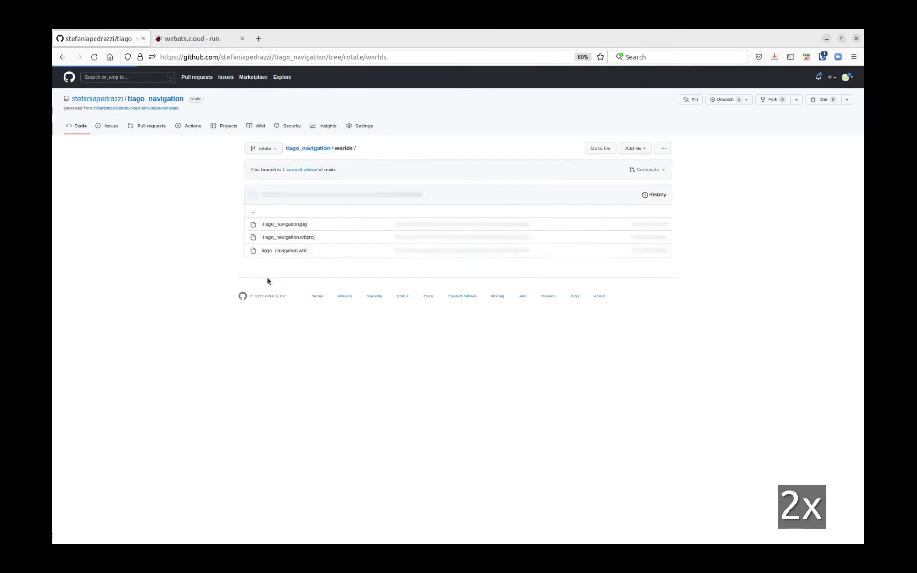
left_click(295, 251)
left_click(407, 57)
Go to the webots.cloud simulation listing and add a new simulation using the copied rotate-branch world file URL
left_click(213, 38)
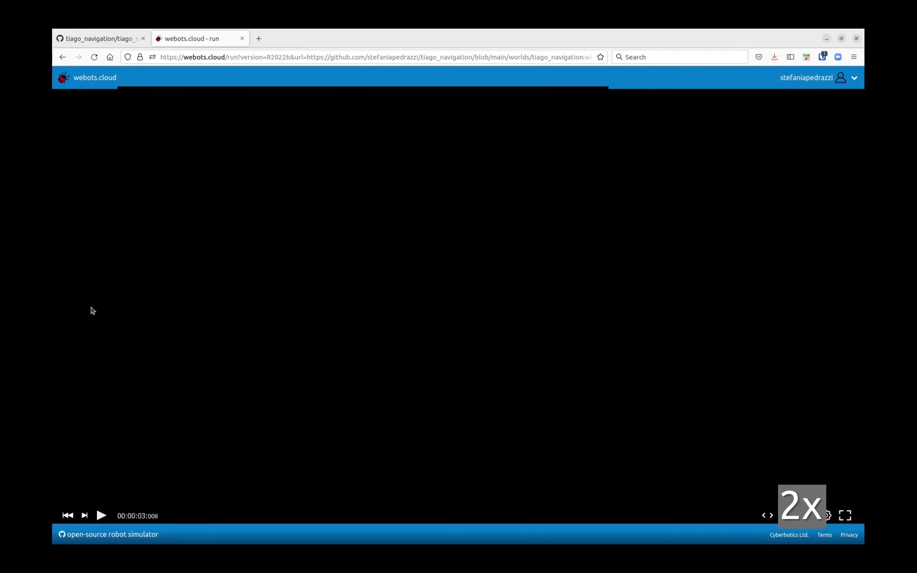
left_click_drag(226, 58, 690, 59)
key("BackSpace")
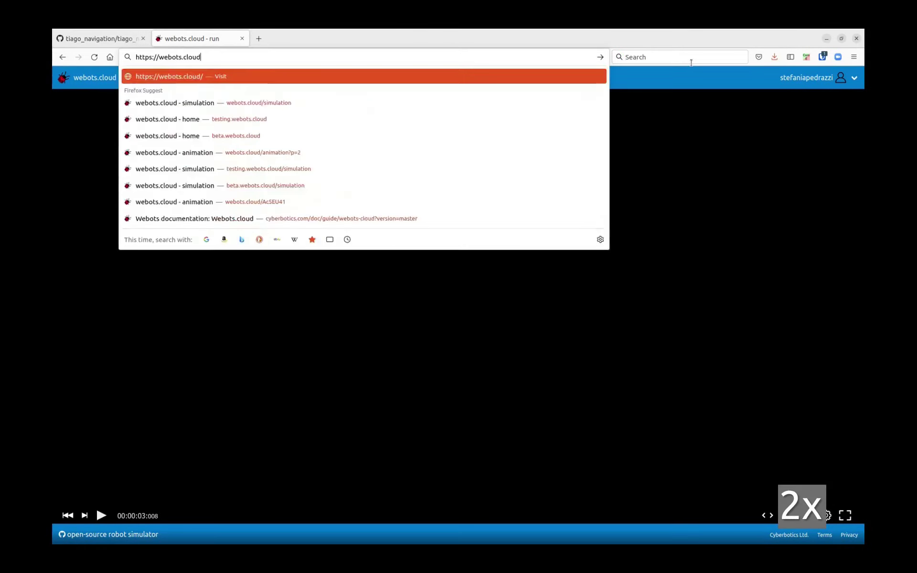
key("Return")
left_click(478, 97)
left_click(220, 420)
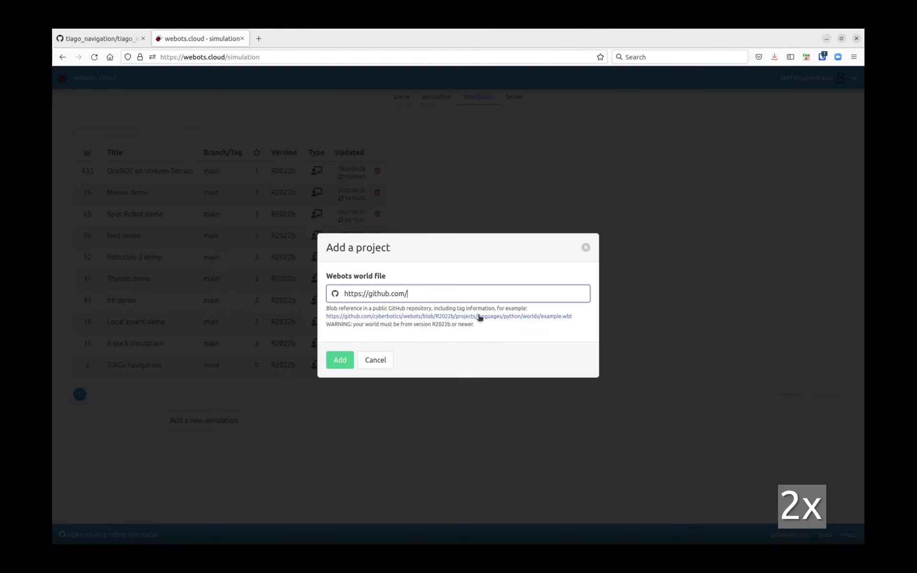
left_click(457, 292)
key("ctrl+v")
left_click(346, 366)
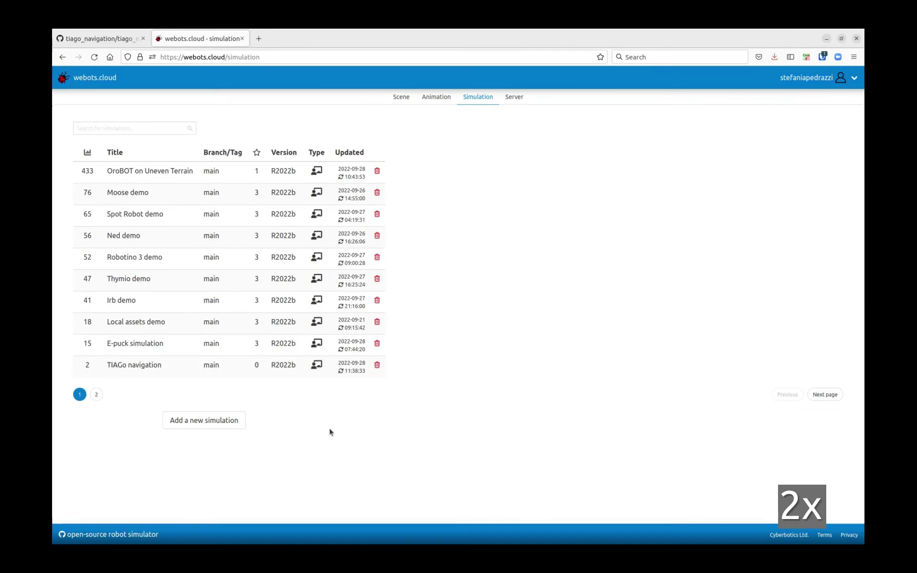
Open the rotate-branch simulation from page 2 of the simulation list and run it
left_click(96, 395)
left_click(147, 173)
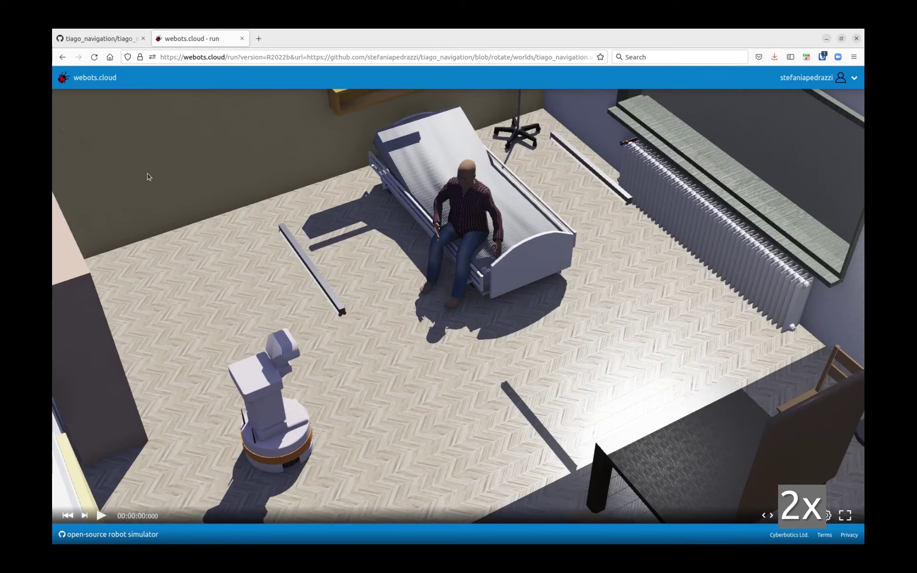
left_click(101, 516)
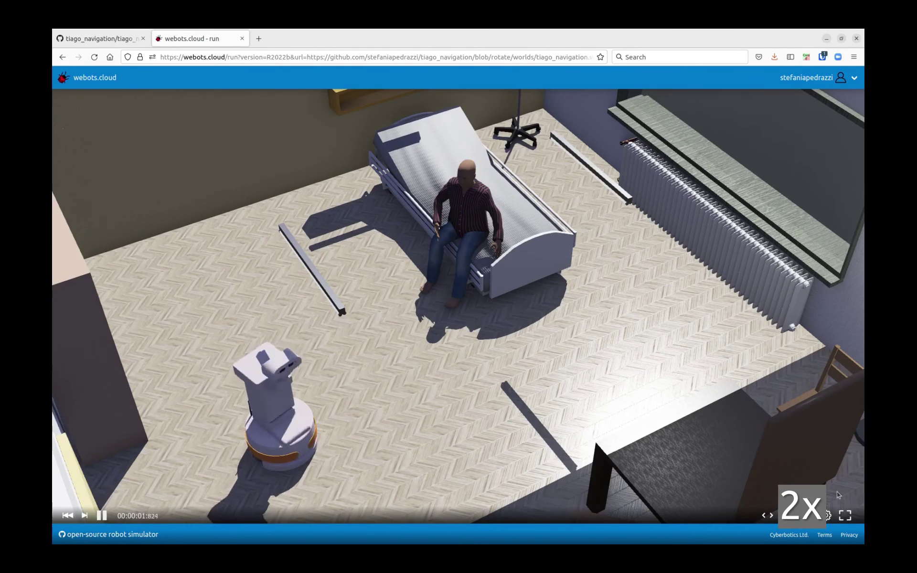
Open rotate.py from the rotate folder in the online source code editor and move the editor window clear of the robot
left_click(769, 515)
left_click(249, 175)
left_click(253, 223)
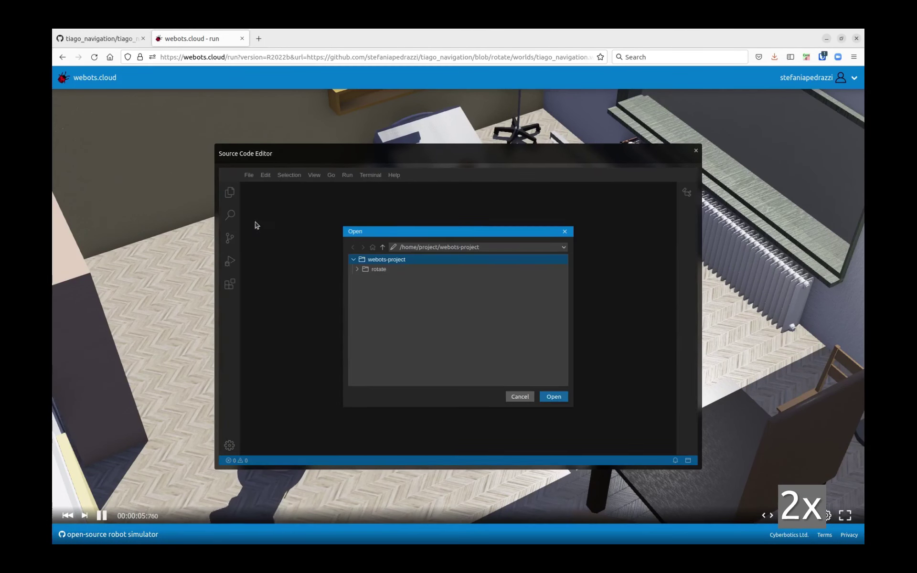
left_click(354, 269)
double_click(379, 279)
left_click_drag(443, 154, 606, 148)
Set the right motor's velocity to 2.0 in the online rotate.py, test it by resetting the simulation, and pause the run
left_click(526, 345)
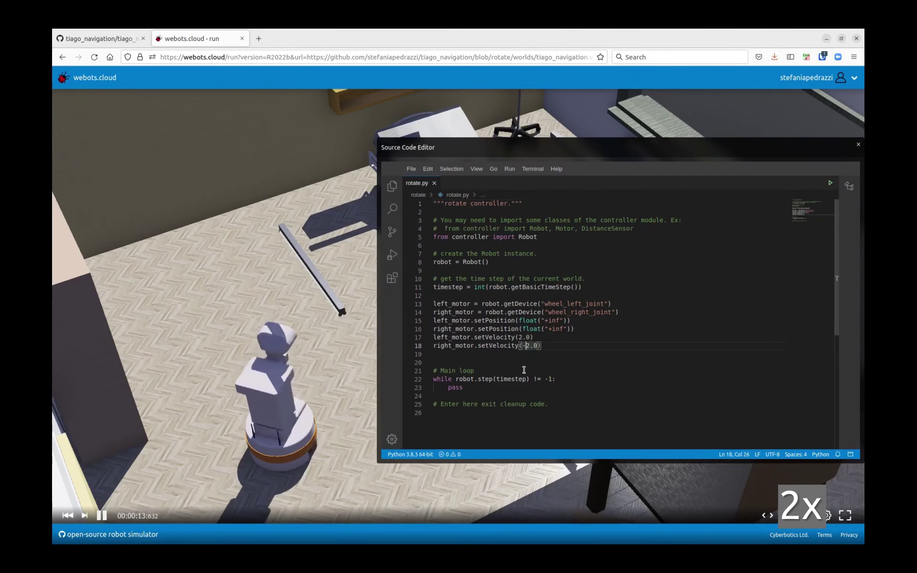
key("BackSpace")
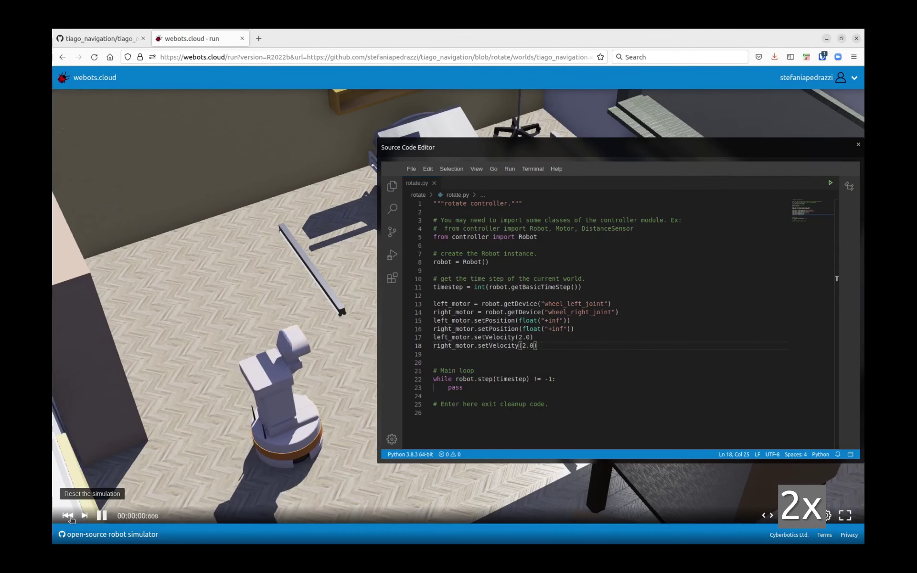
left_click(102, 516)
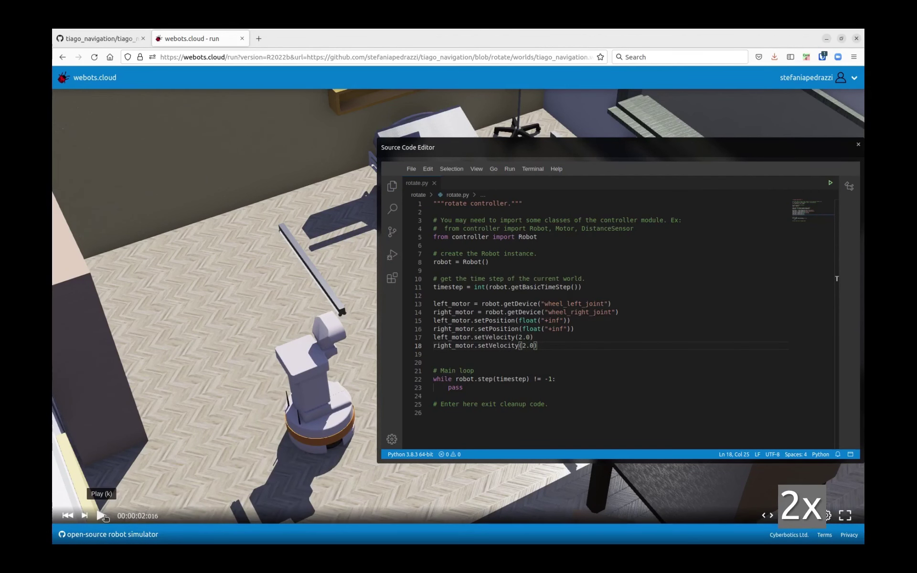